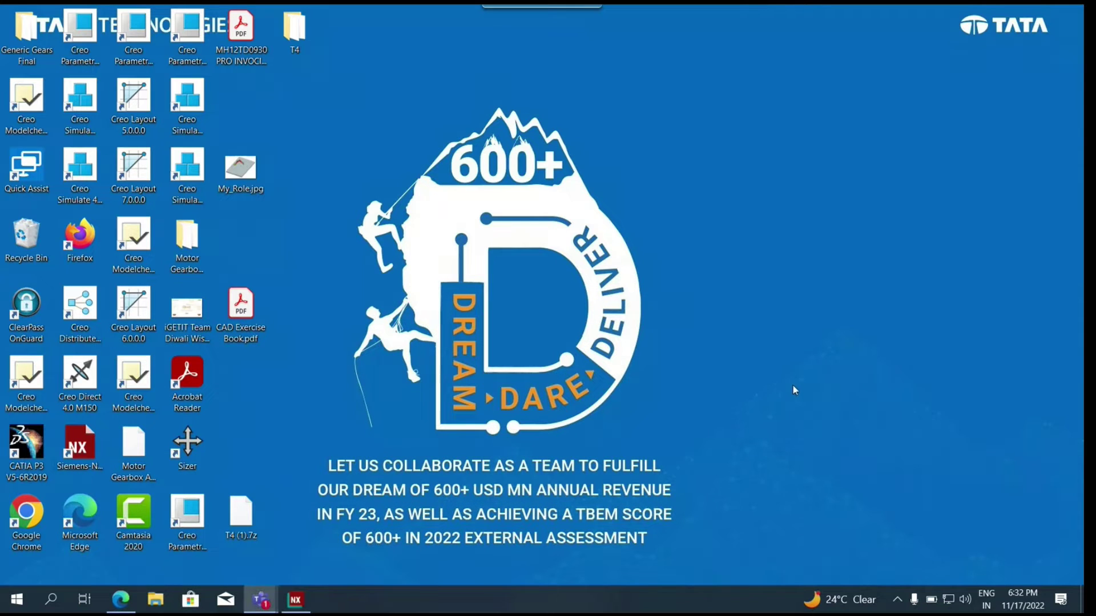
Switch to NX and create a new part model1.prt from the Model template in millimetres
left_click(295, 599)
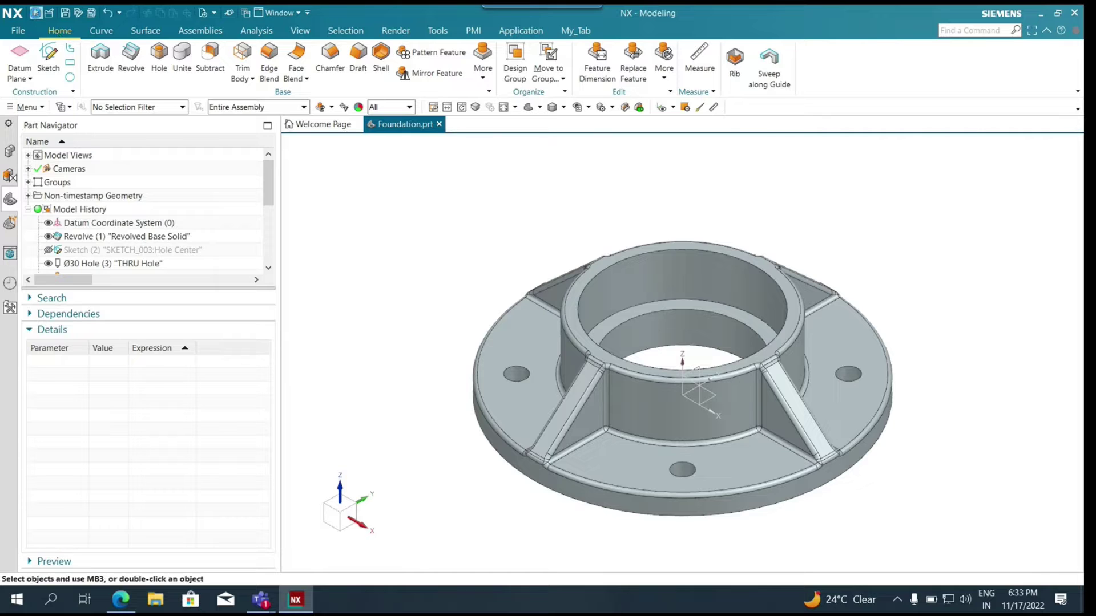
left_click(35, 13)
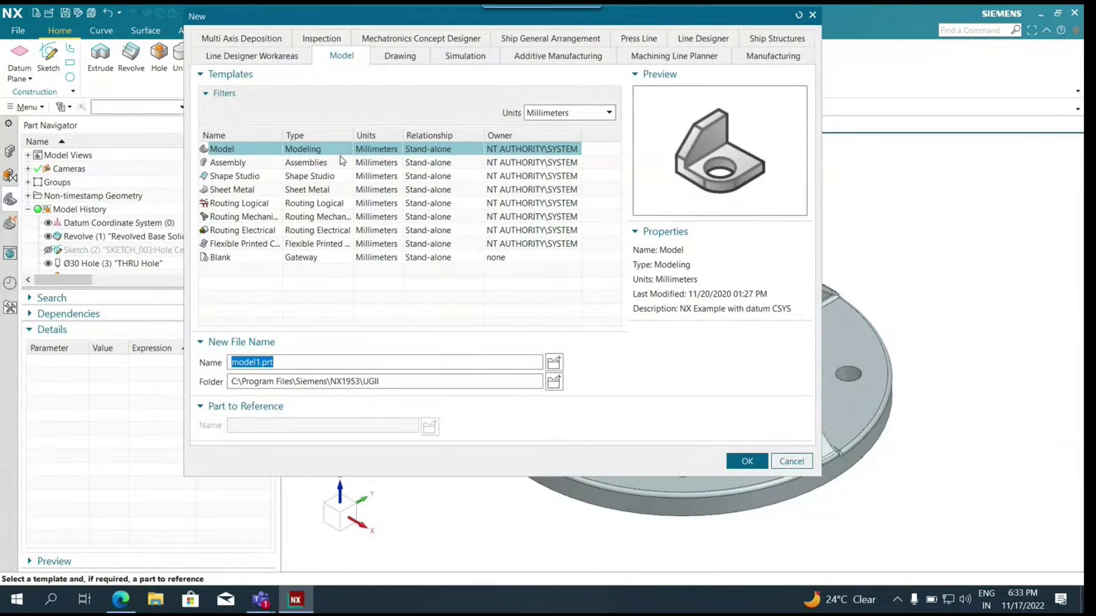
left_click(747, 461)
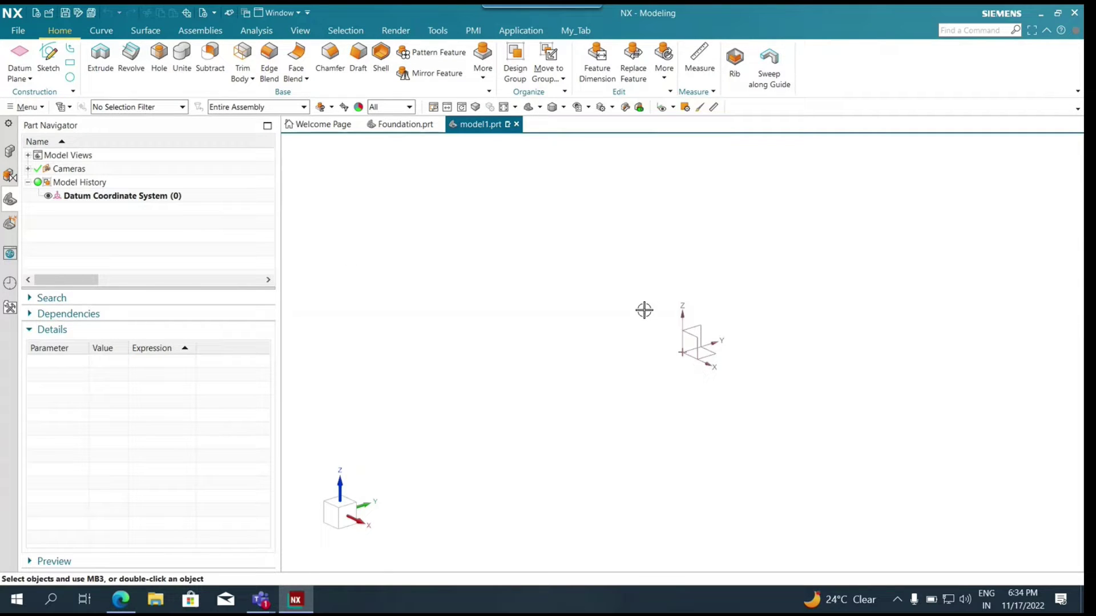
Edit the datum coordinate system with rollback, using the Absolute - Displayed Part reference and an origin at X 0, Y 0, Z 0
left_click(112, 200)
double_click(109, 196)
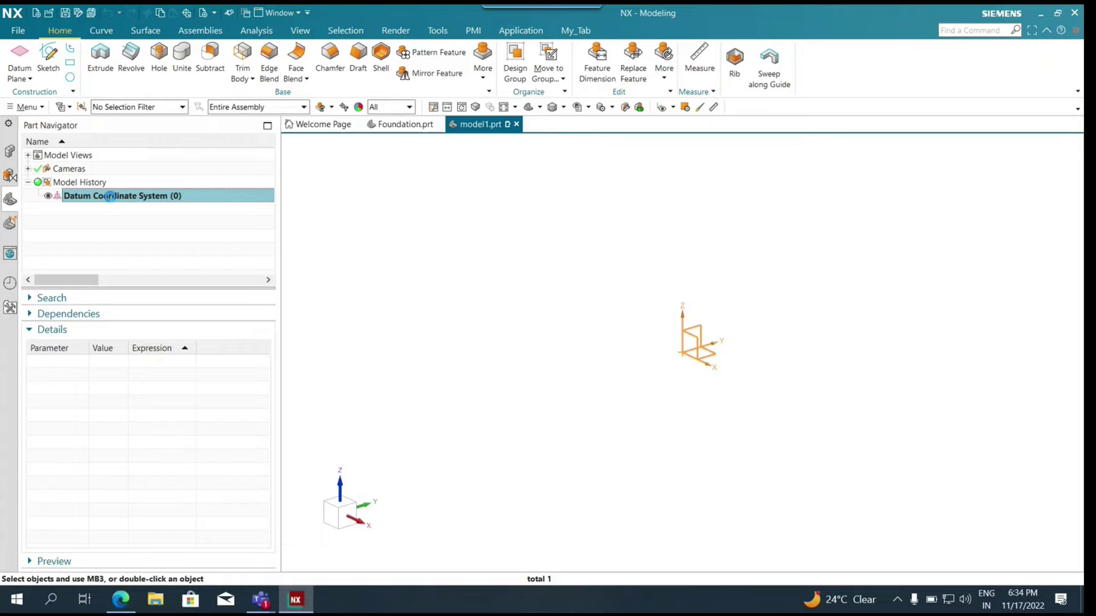
right_click(175, 217)
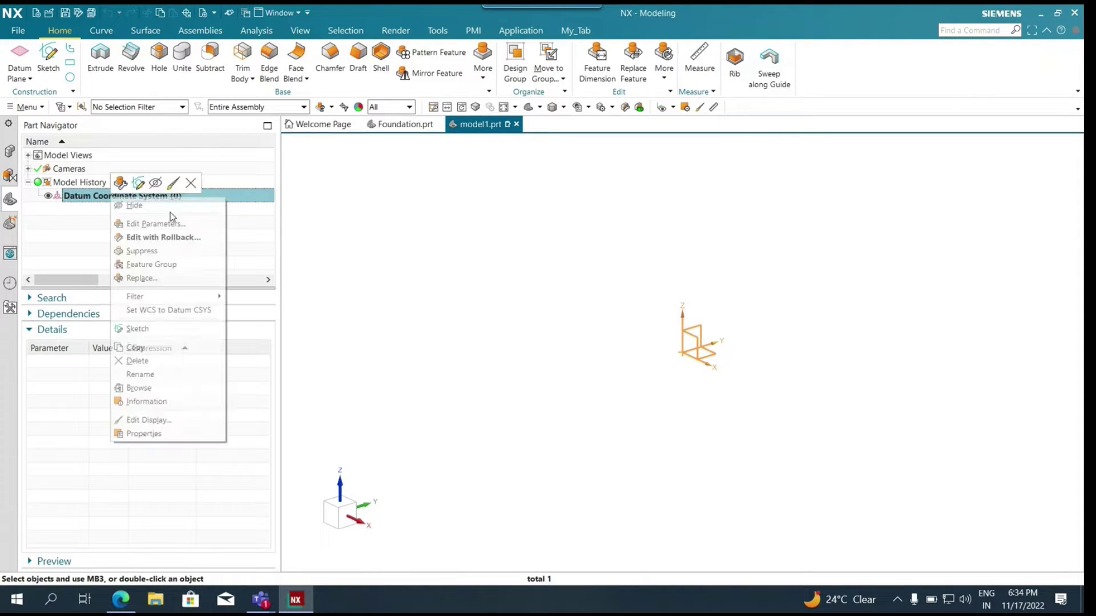
left_click(183, 237)
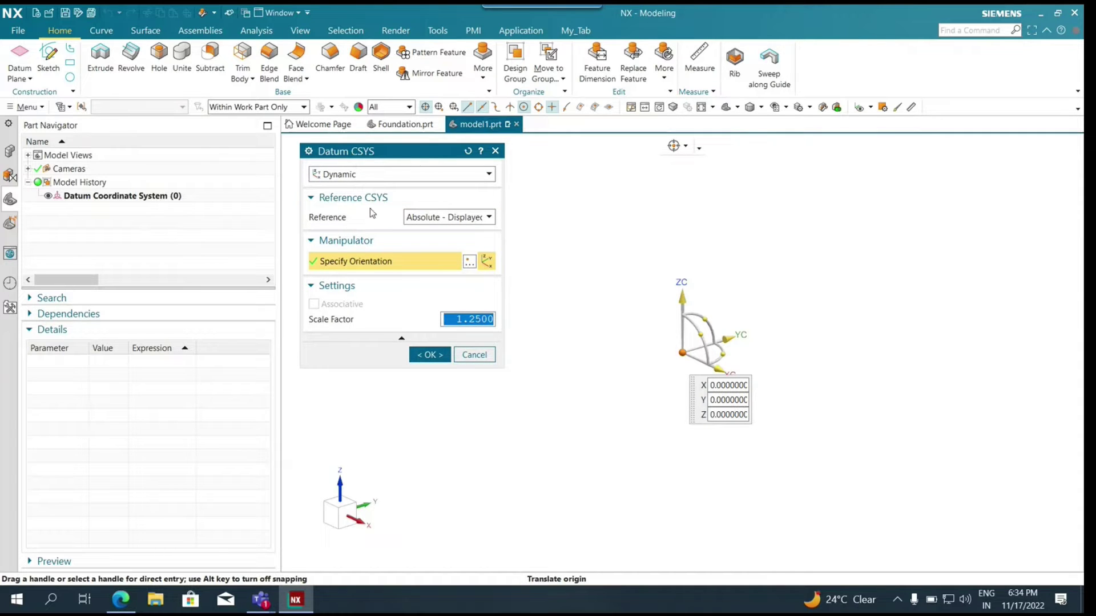
left_click(436, 222)
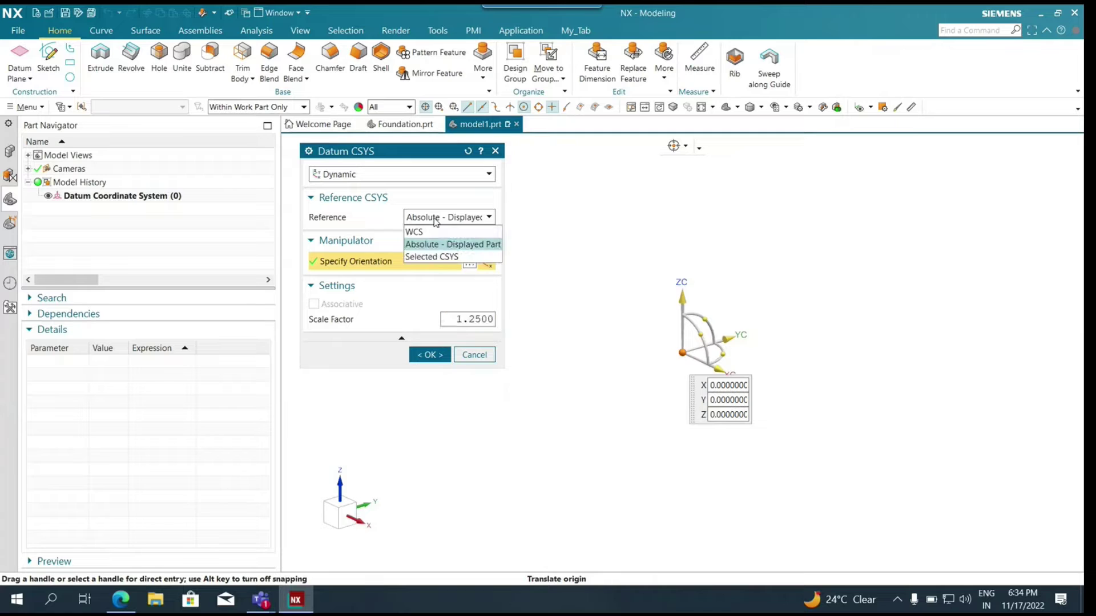
left_click(437, 250)
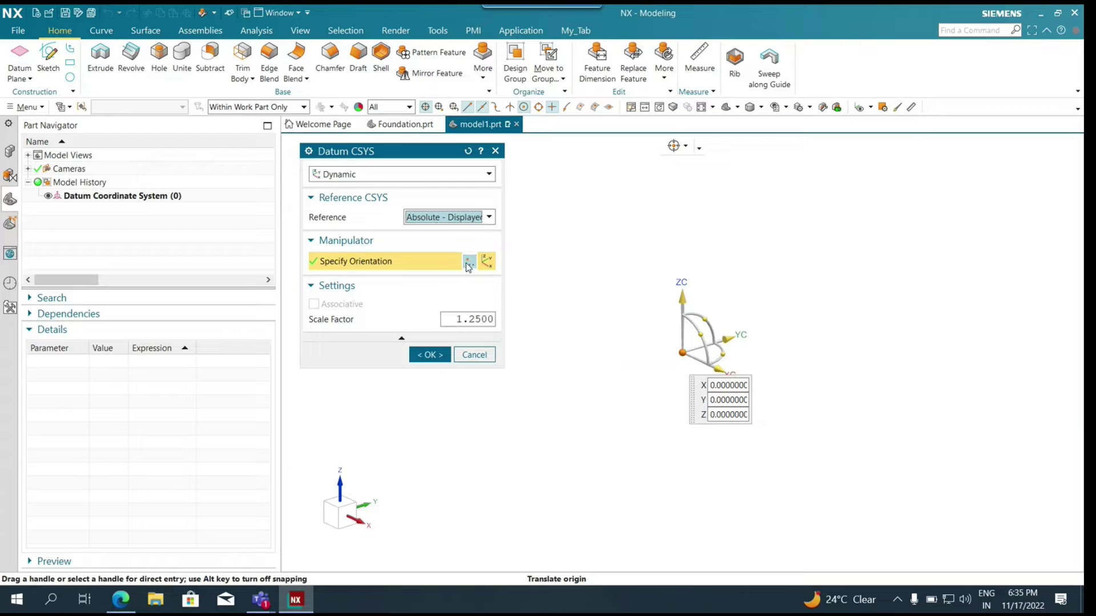
key("Escape")
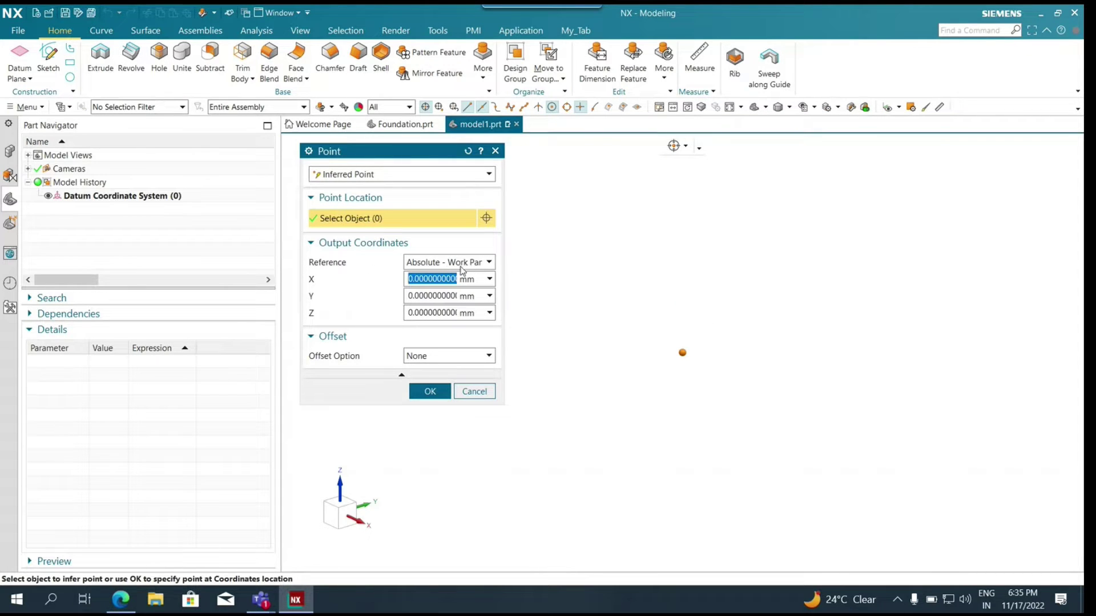
left_click(433, 393)
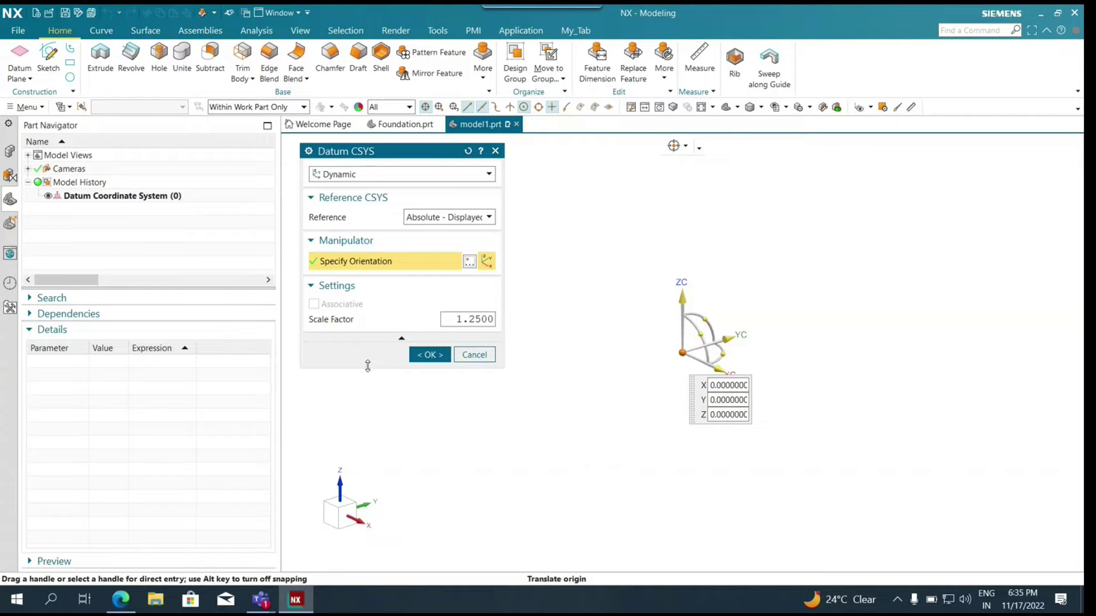
left_click(423, 355)
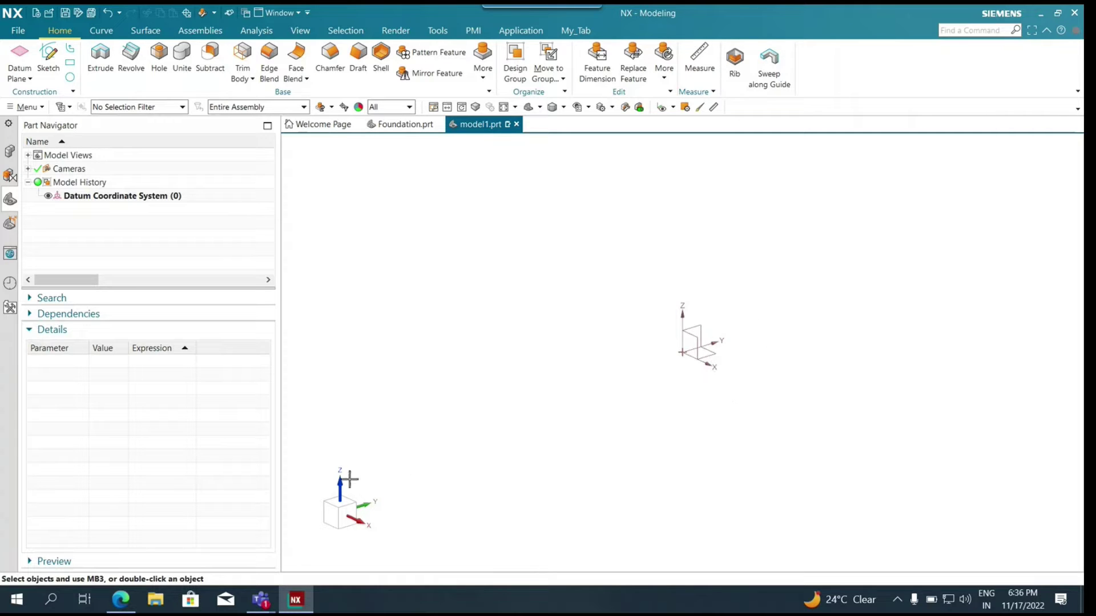
Turn on the display of the work coordinate system (WCS) in model1.prt
middle_click_drag(462, 454, 482, 468)
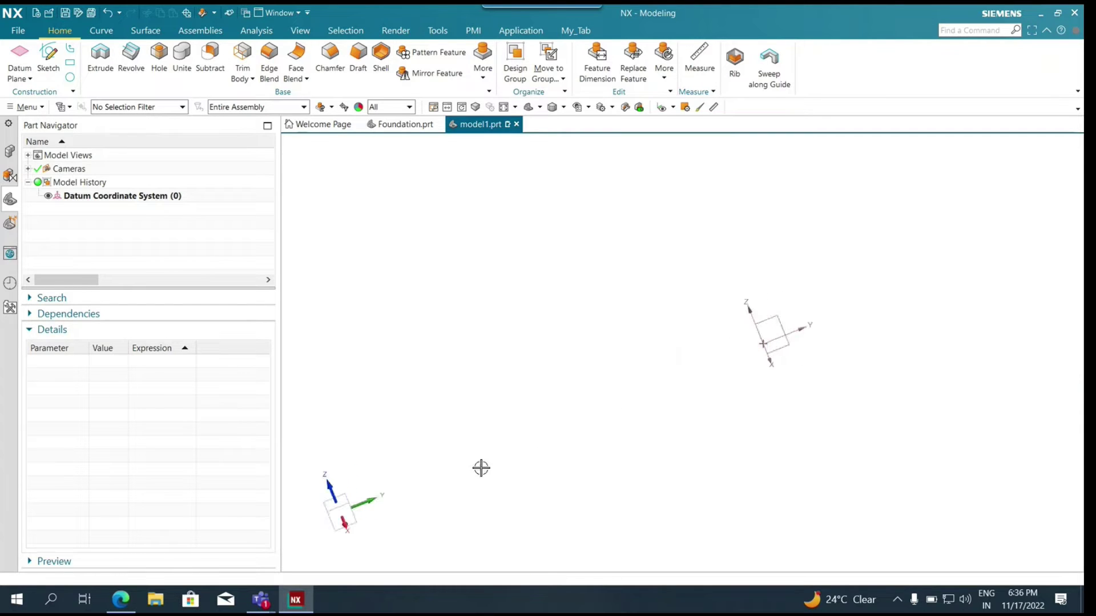
right_click(576, 407)
key("F8")
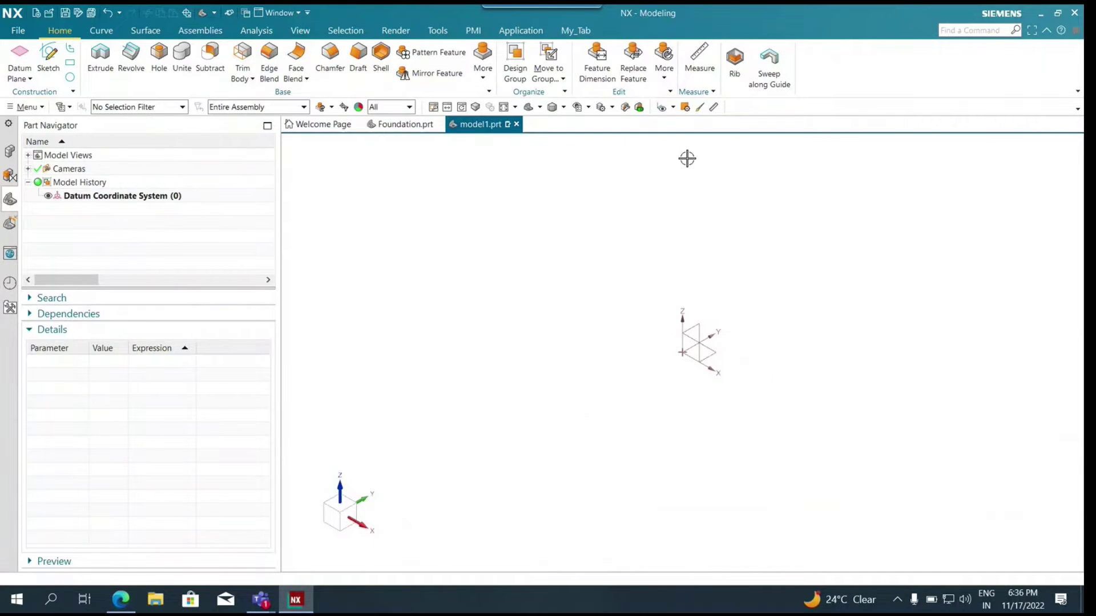
left_click(674, 108)
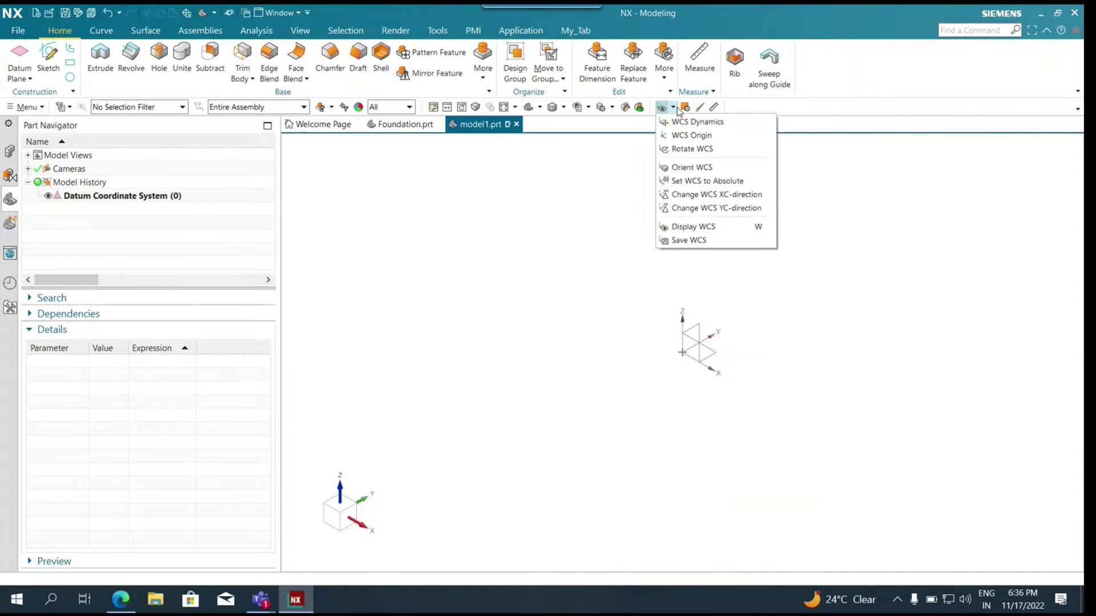
left_click(721, 226)
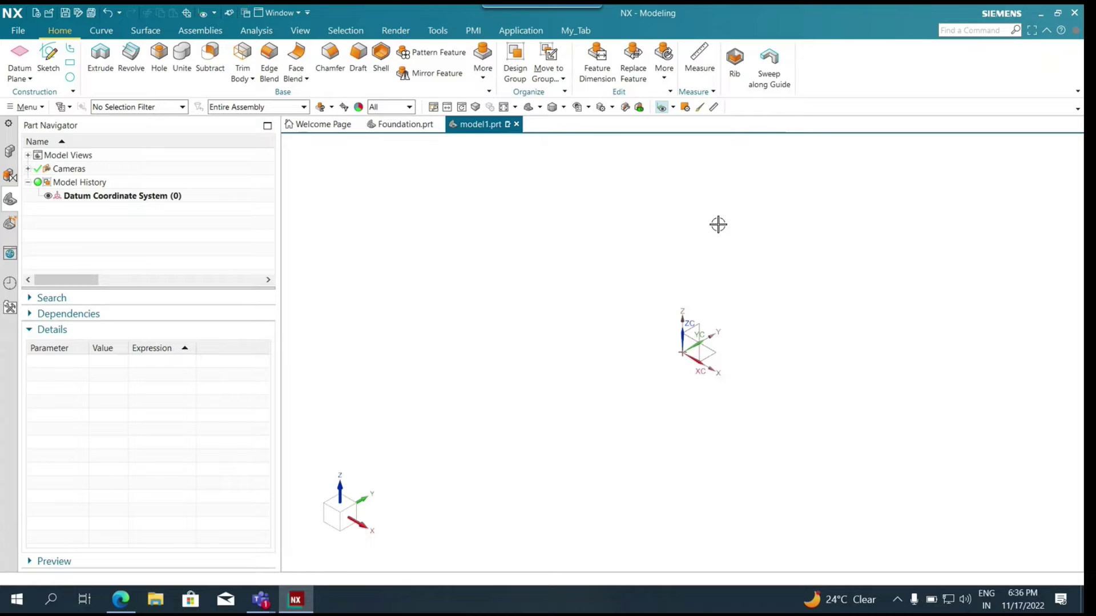
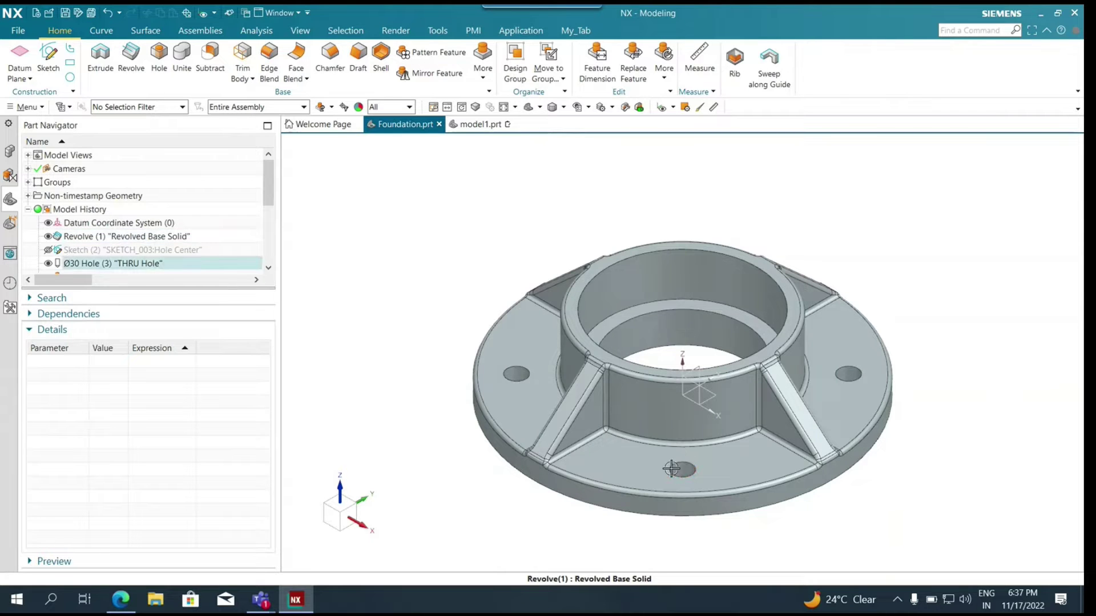
Start a new sketch in Foundation.prt on the upper flange face around the front through hole
scroll(433, 274, "up", 3)
scroll(433, 274, "down", 4)
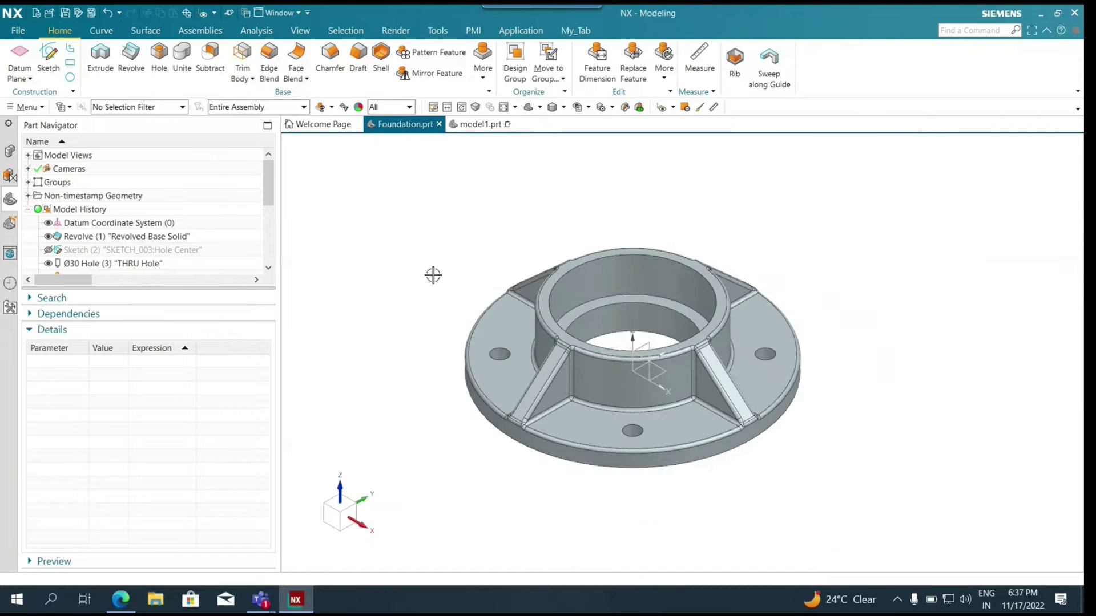
left_click(53, 68)
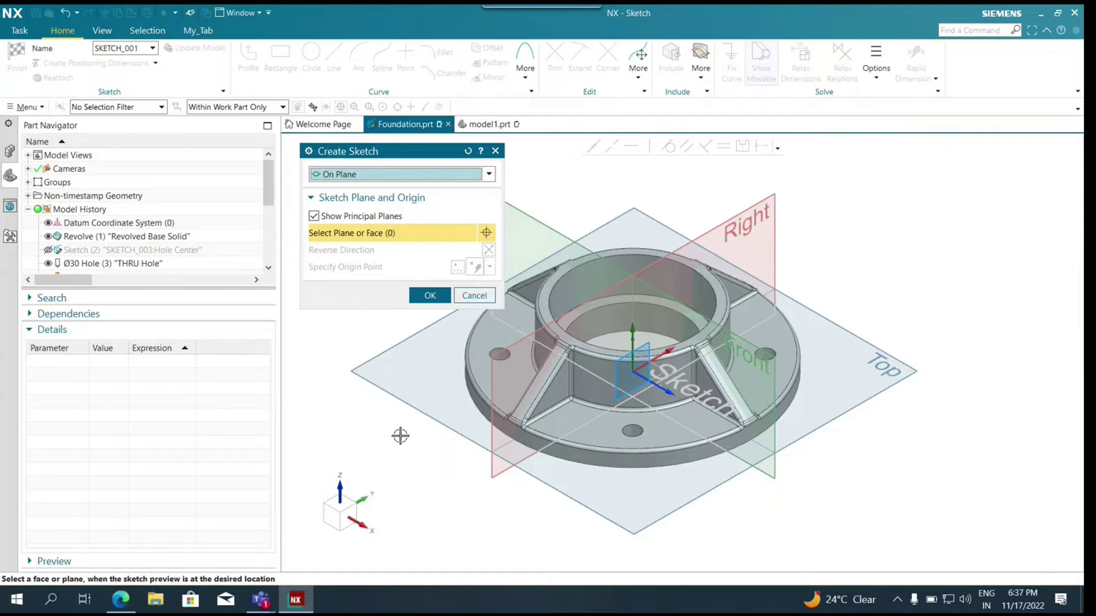
scroll(604, 421, "up", 4)
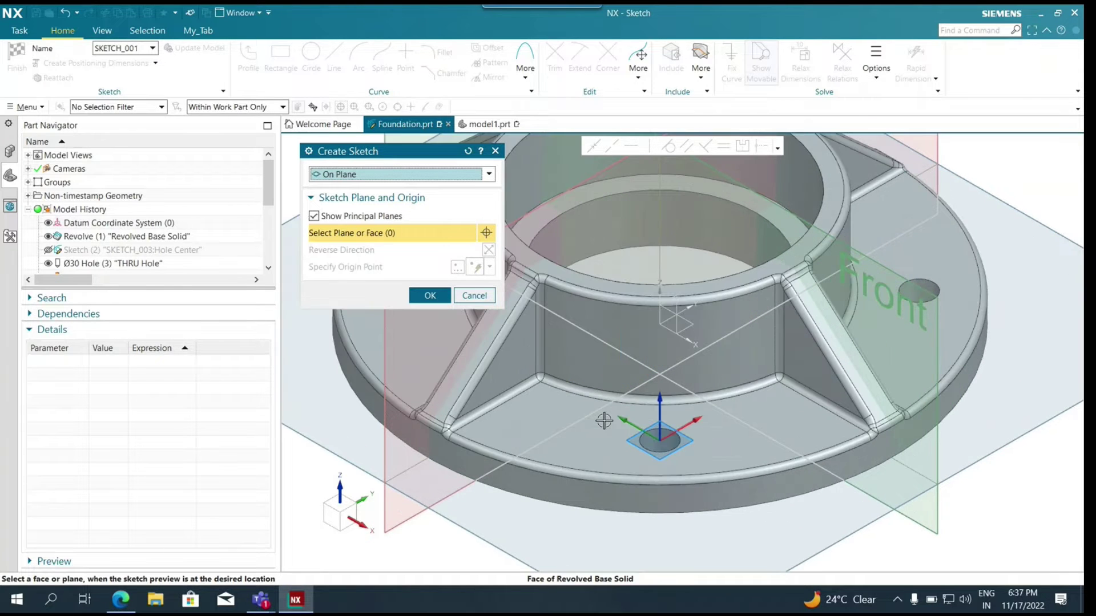
scroll(604, 421, "down", 2)
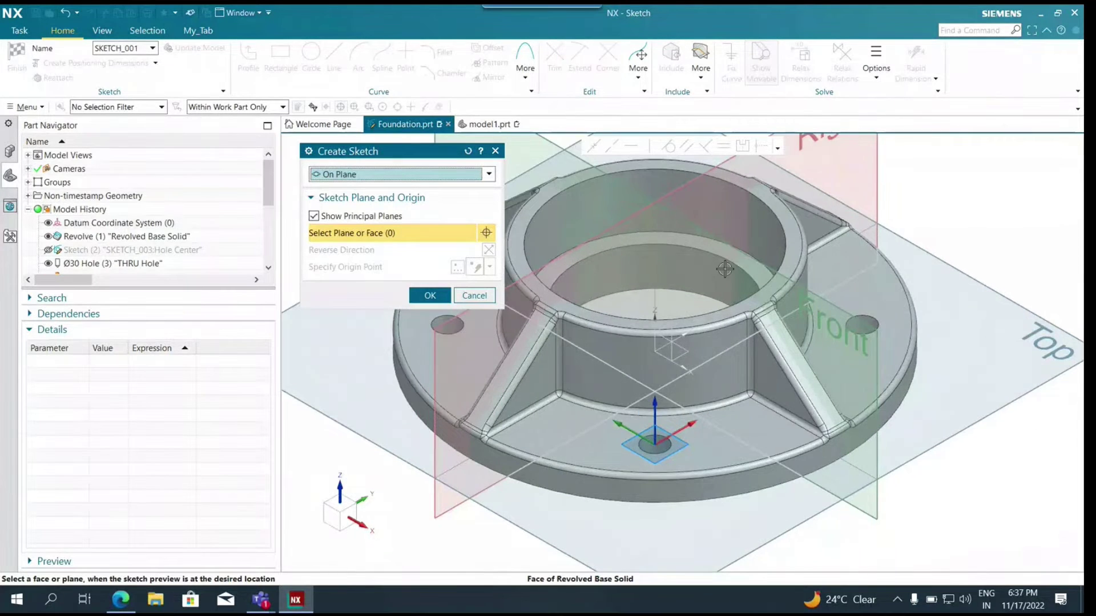
left_click(666, 428)
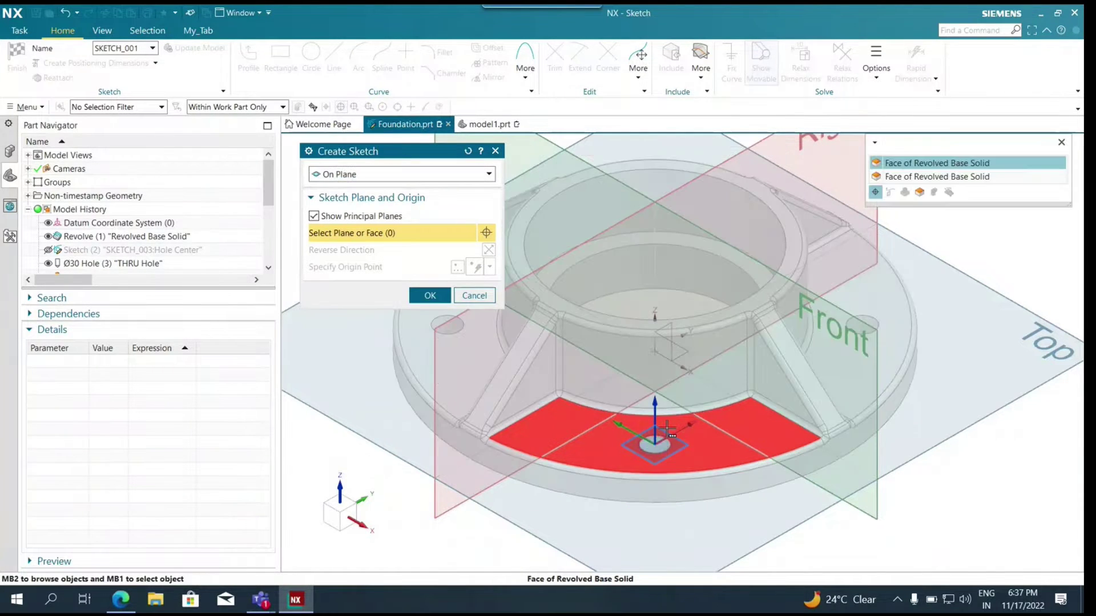
left_click(939, 163)
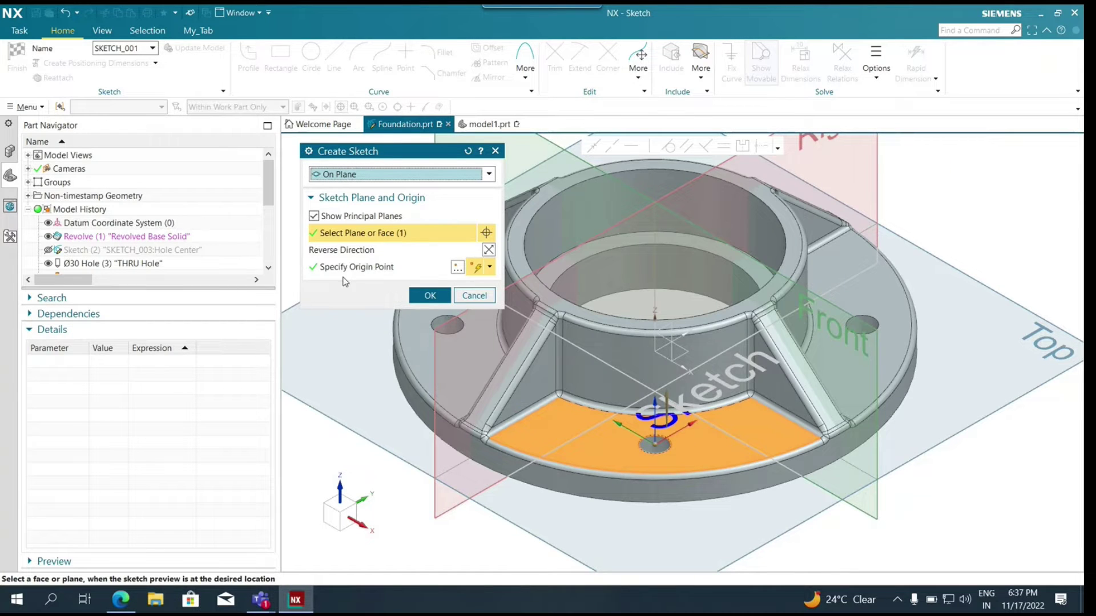
Set the sketch origin at the arc centre of the front through hole and create the sketch
left_click(458, 267)
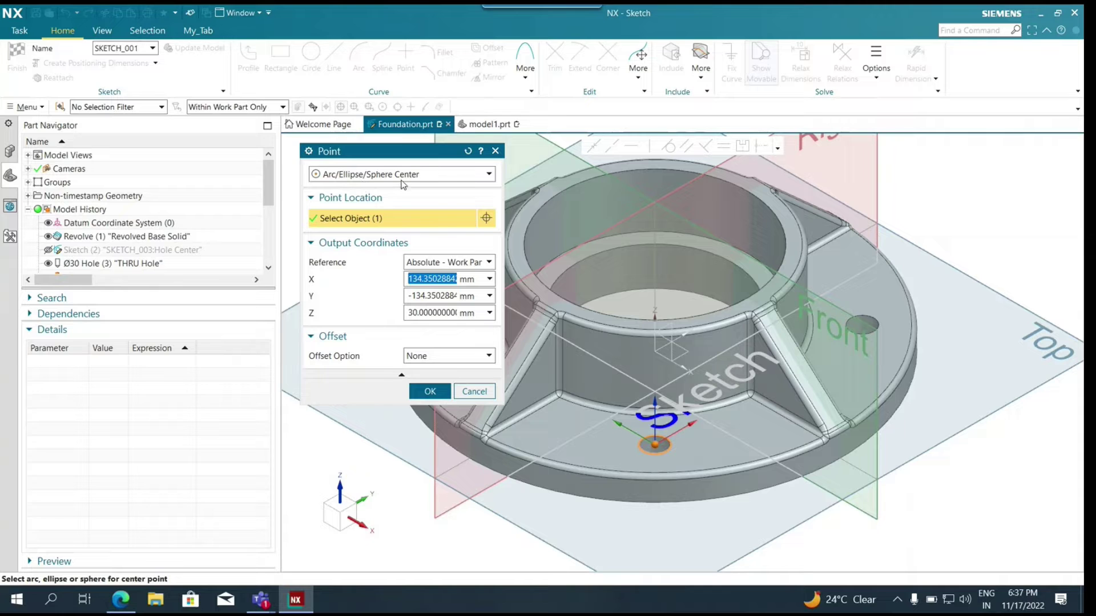
scroll(655, 447, "down", 2)
scroll(656, 447, "up", 4)
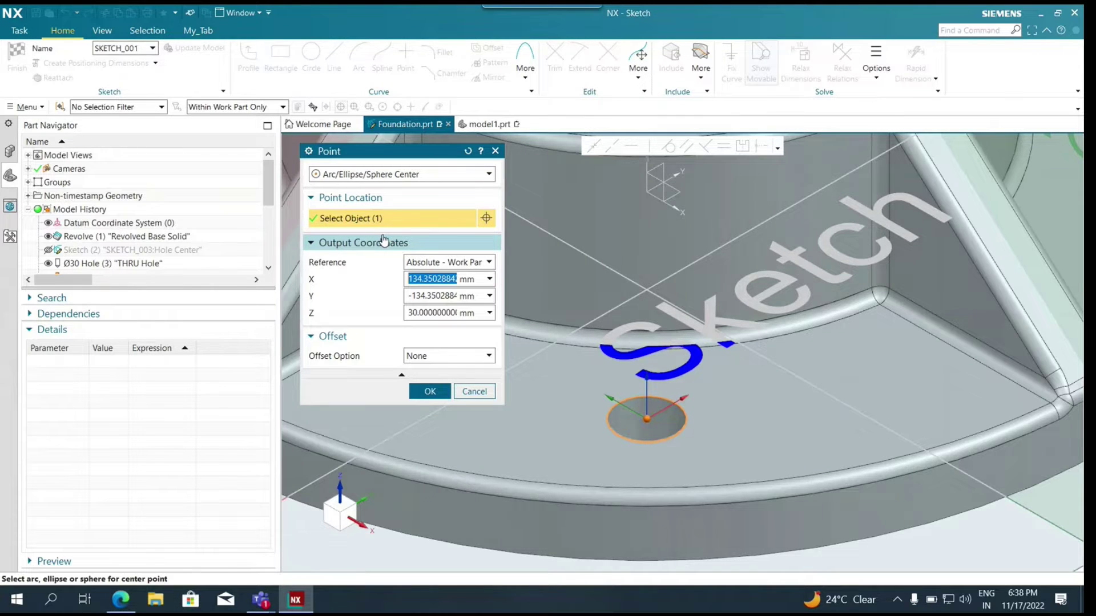
scroll(608, 388, "down", 5)
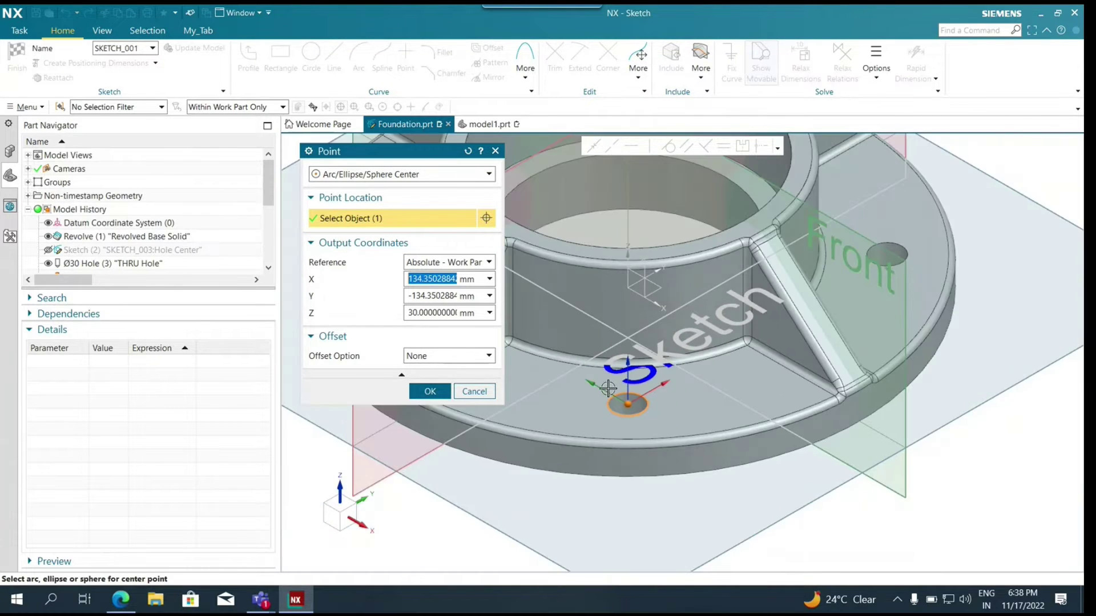
scroll(601, 398, "up", 2)
scroll(603, 404, "down", 4)
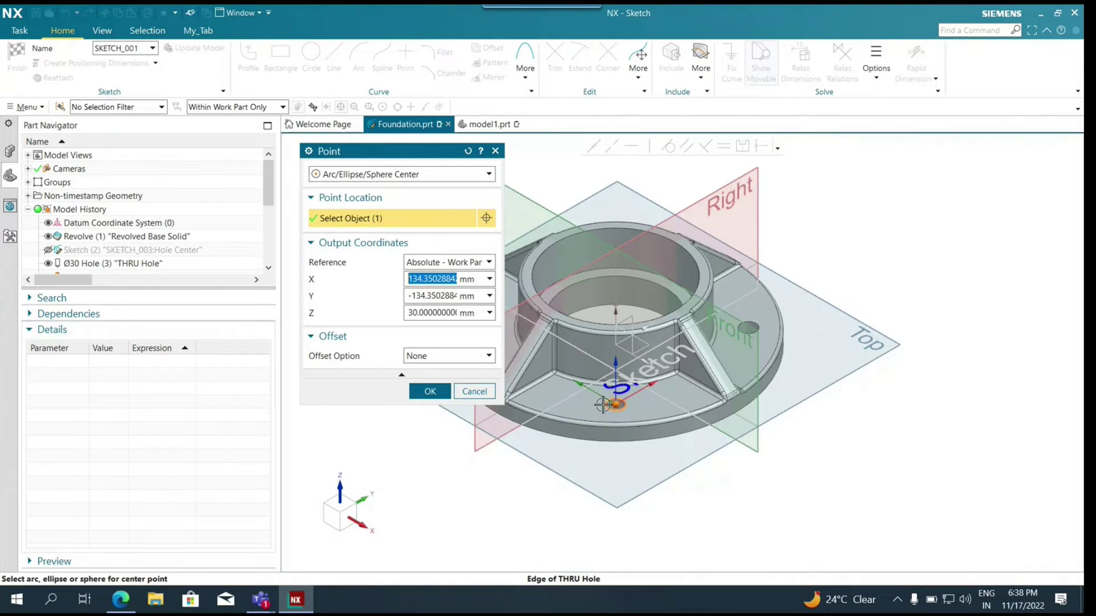
scroll(602, 404, "up", 4)
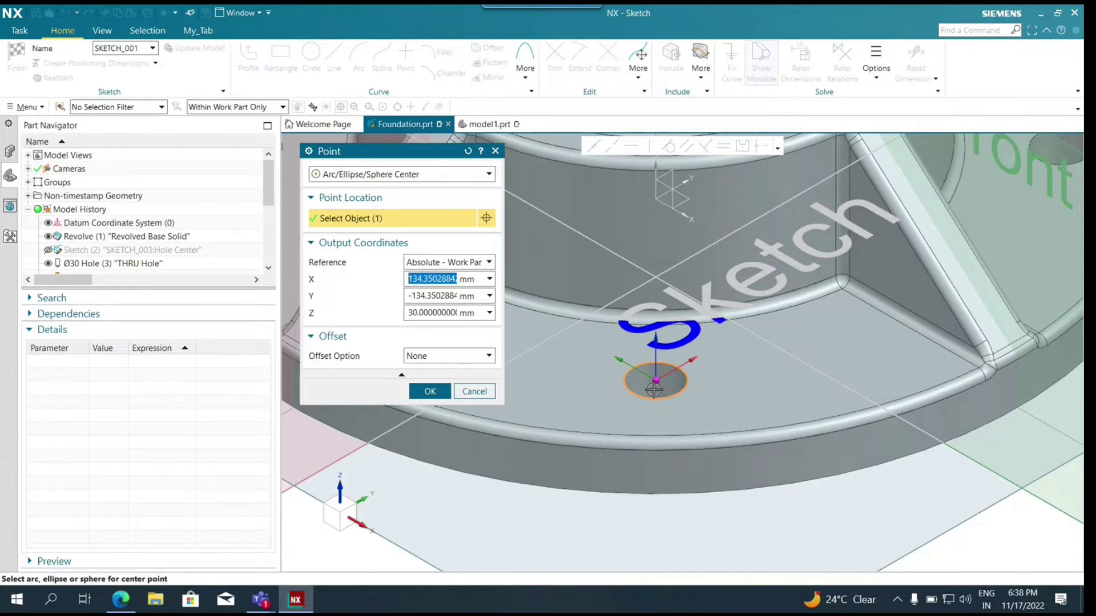
scroll(654, 390, "down", 5)
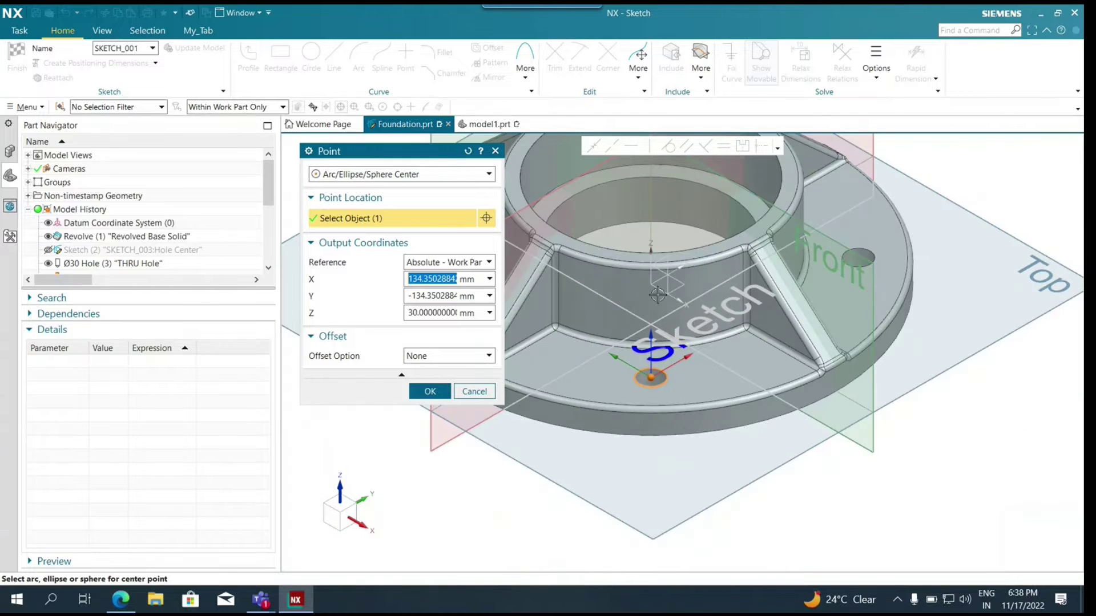
scroll(642, 366, "up", 2)
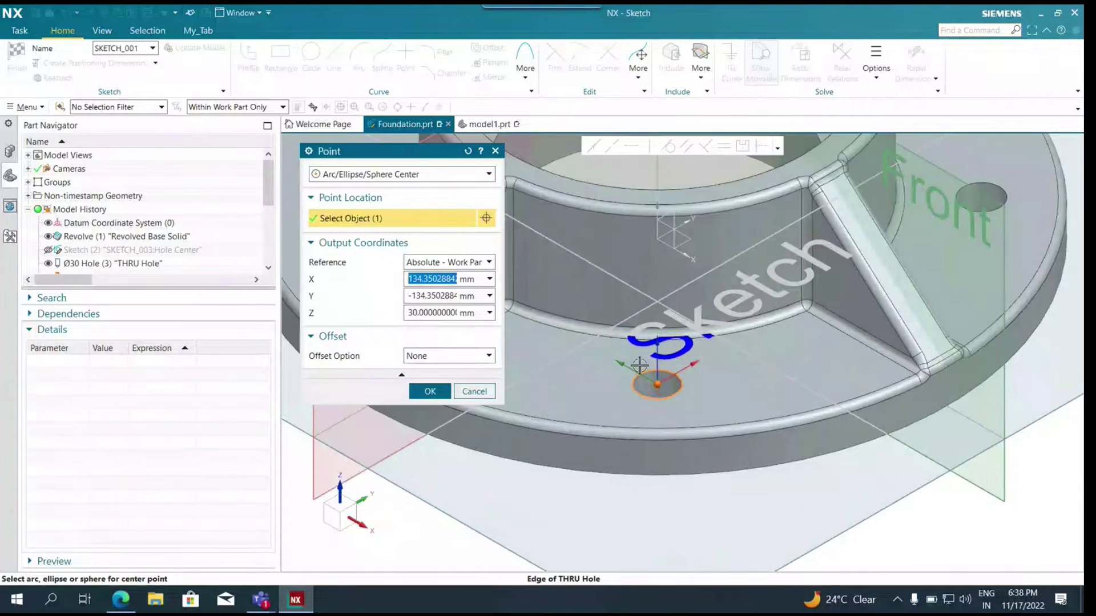
scroll(639, 365, "up", 2)
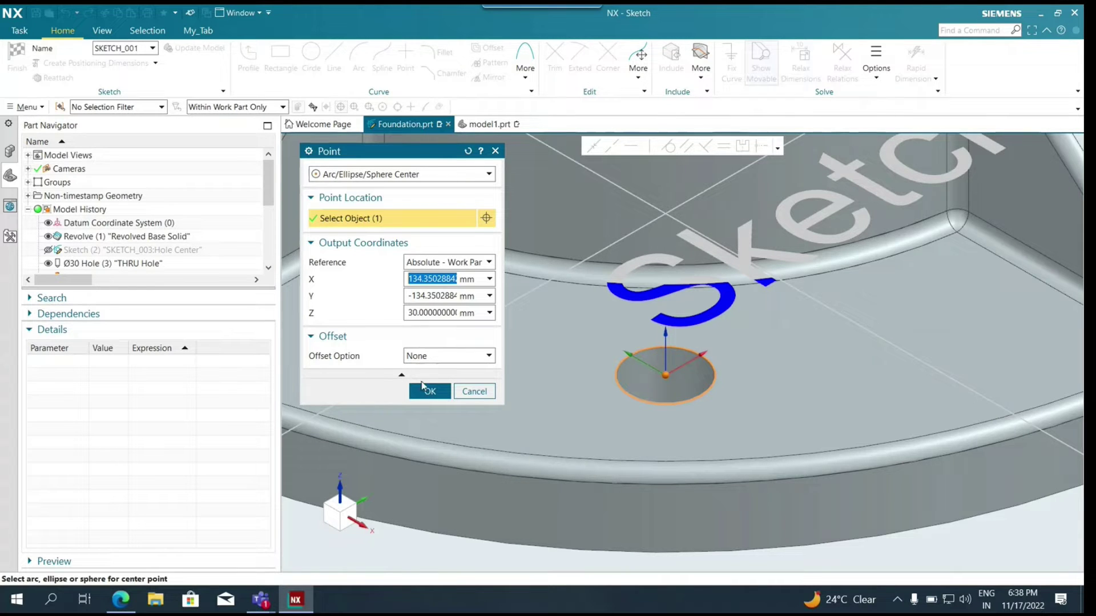
left_click(423, 392)
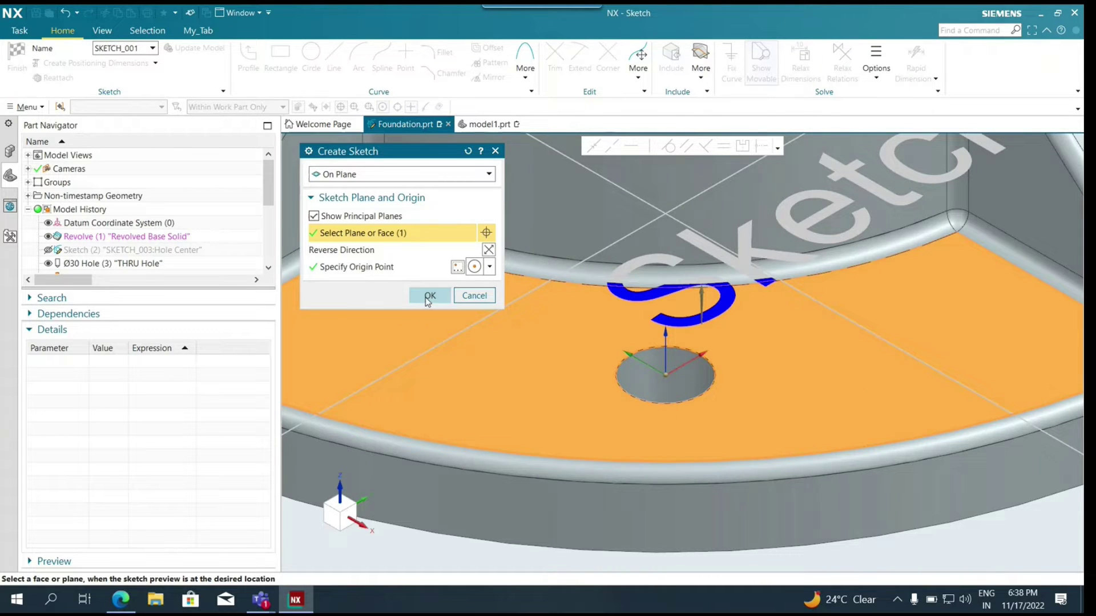
left_click(429, 296)
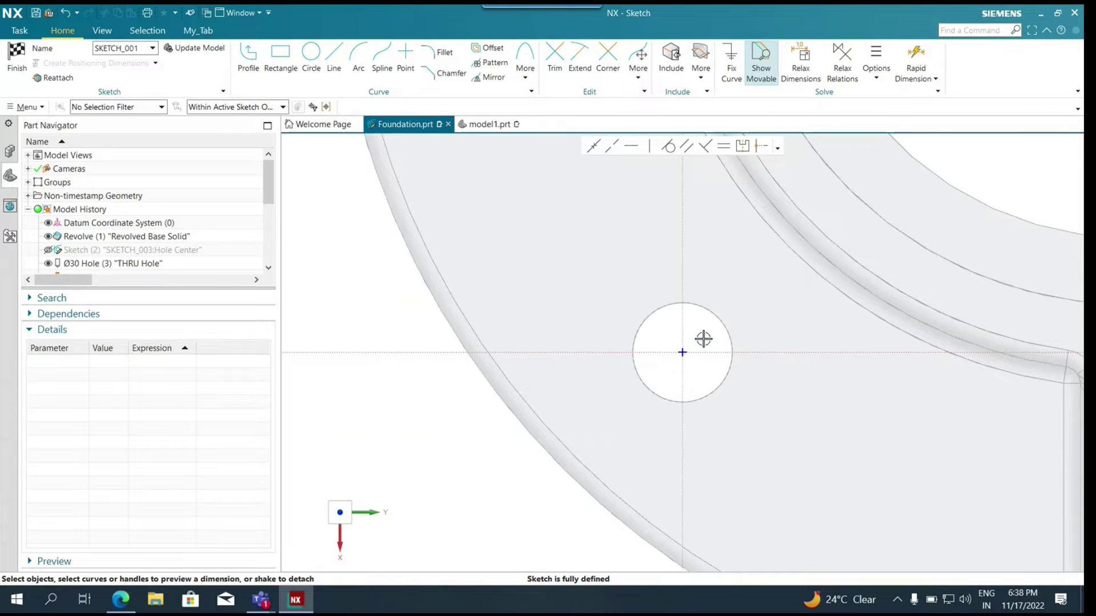
Sketch a circle centred on the sketch origin, concentric with and larger than the 30 mm through hole
key("o")
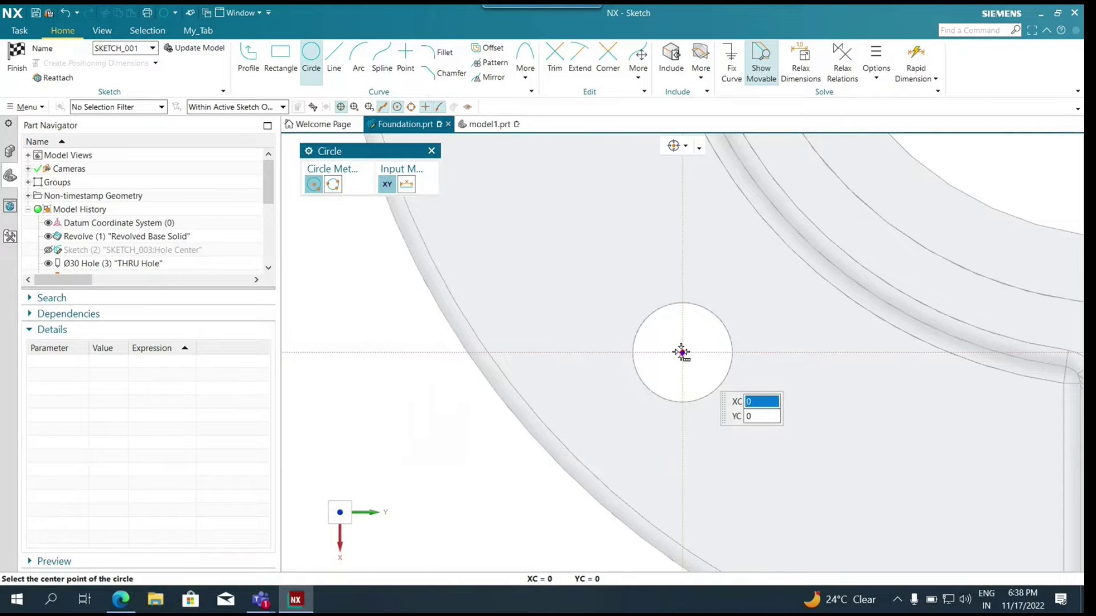
left_click(681, 352)
left_click(899, 166)
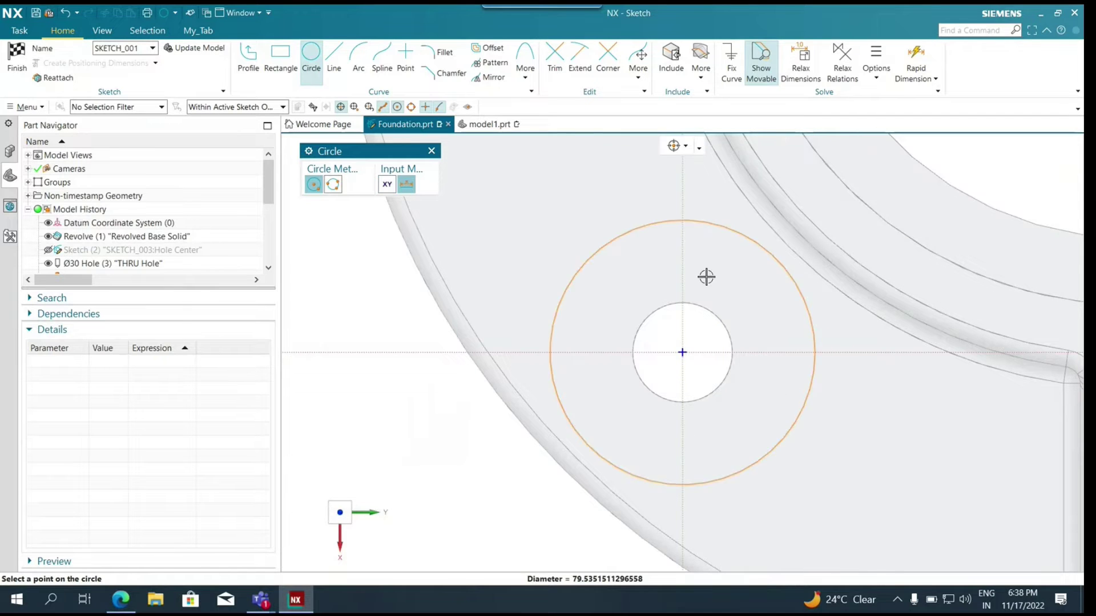
left_click(696, 275)
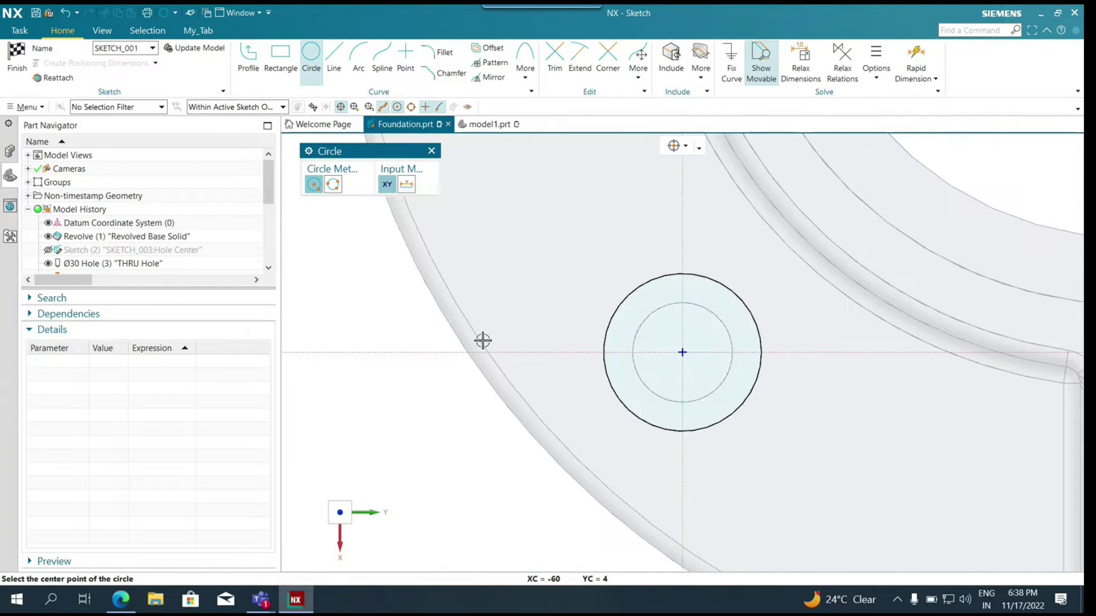
Finish the sketch and extrude its circle 10 mm down into the flange, subtracting it from the body
key("Escape")
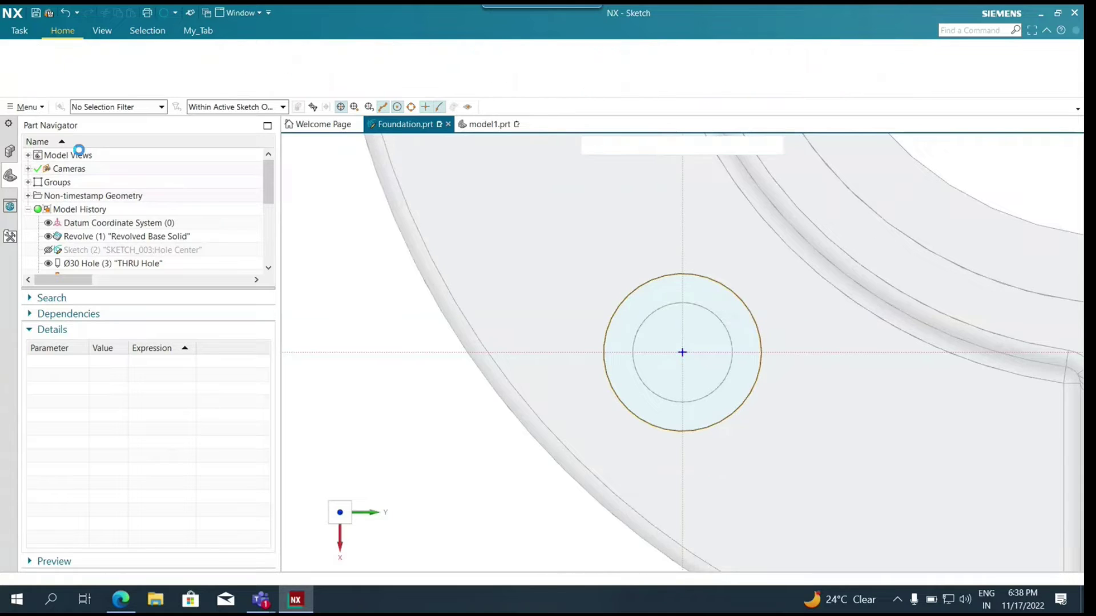
key("ctrl+q")
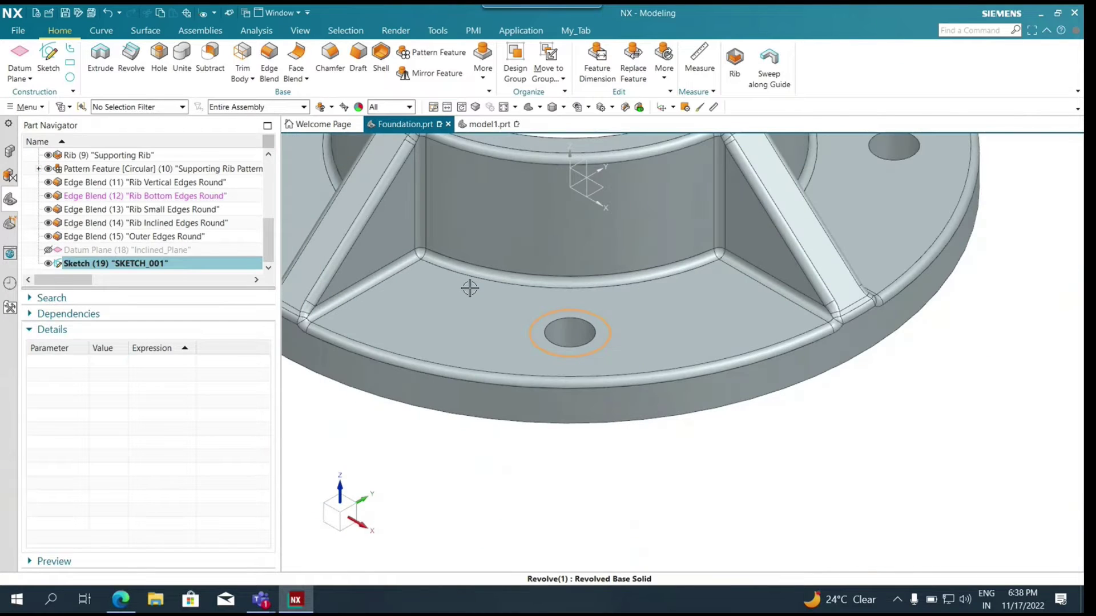
left_click(103, 60)
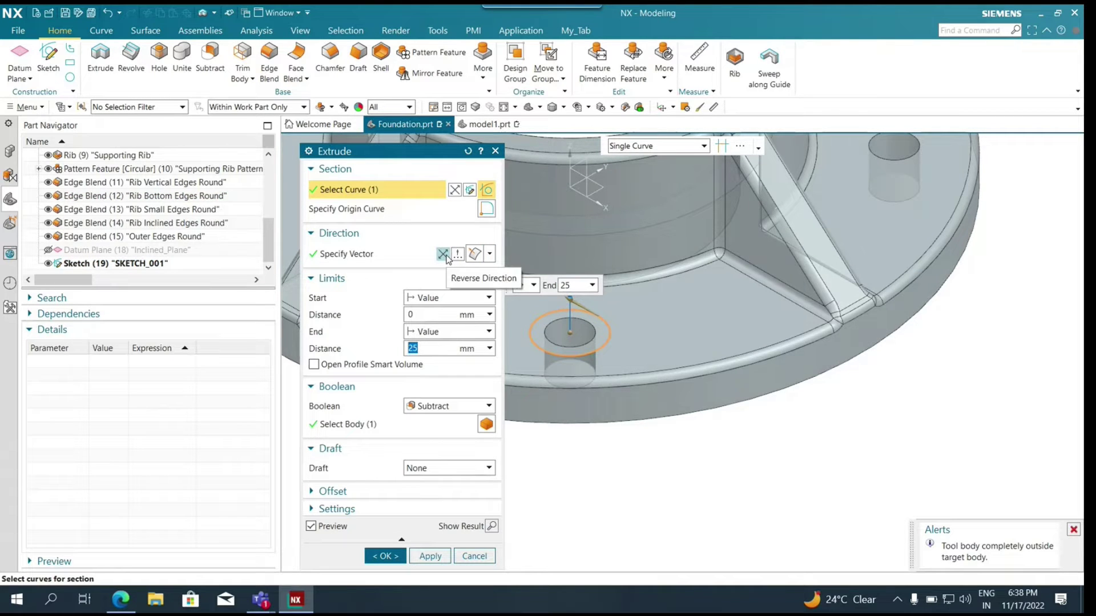
left_click(444, 254)
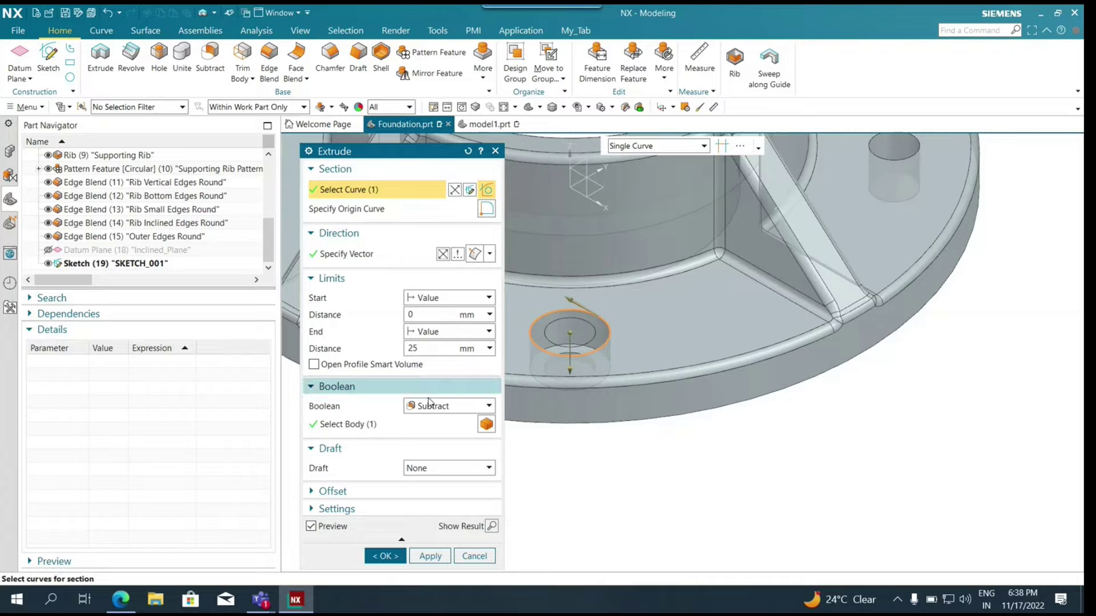
left_click(424, 349)
type("1")
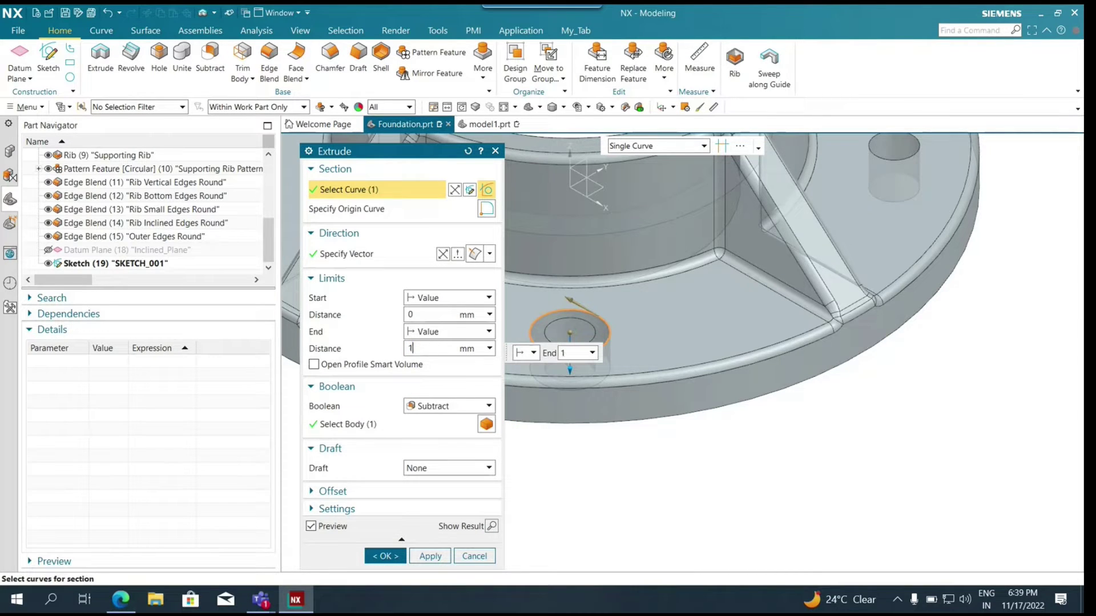
type("0")
key("Return")
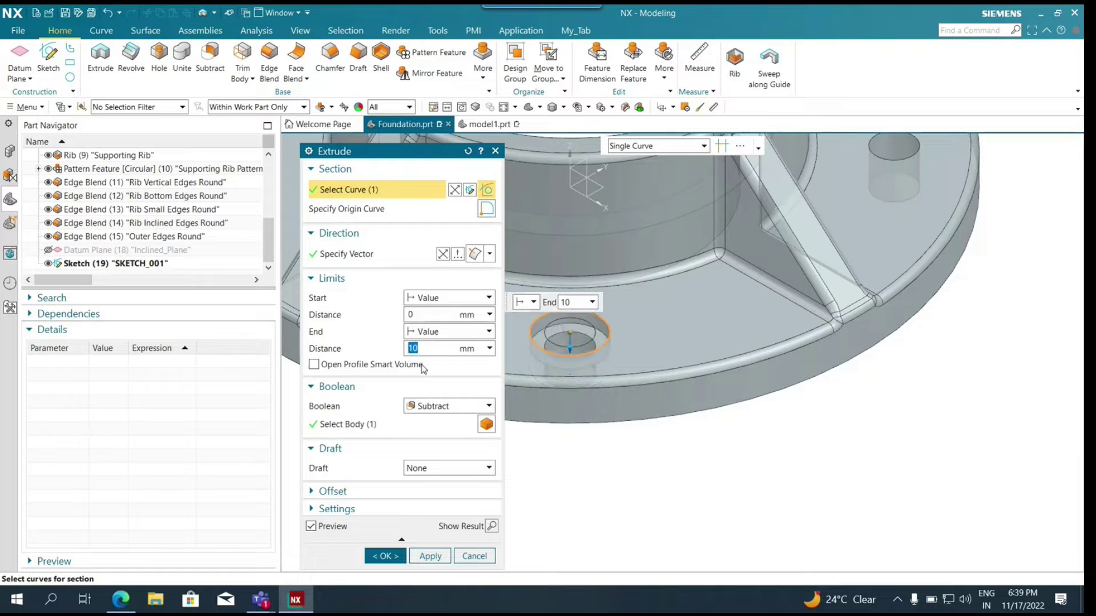
left_click(385, 556)
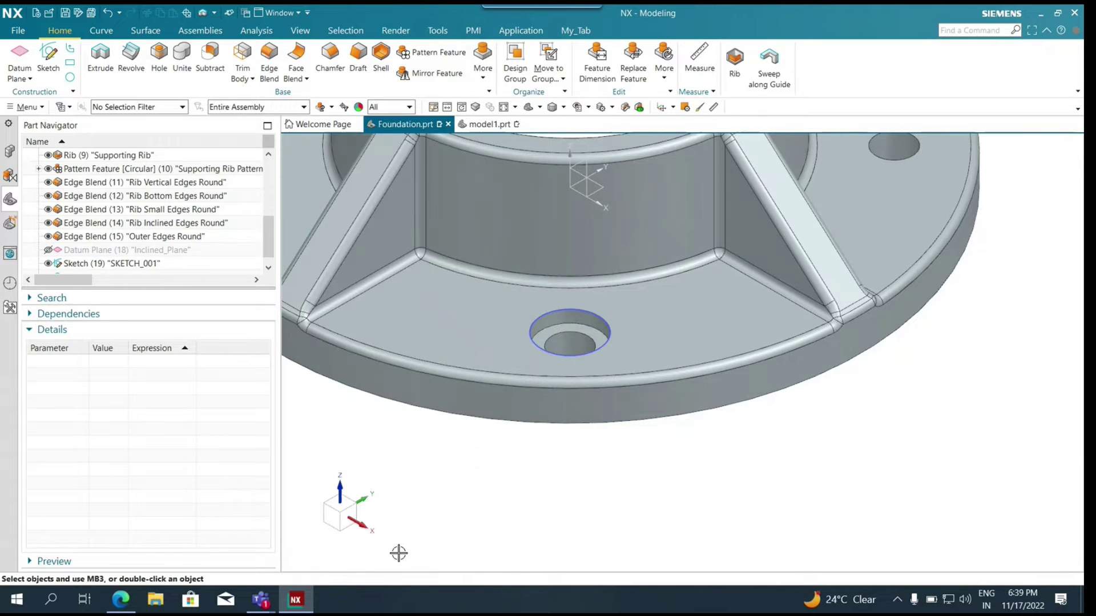
Hide the sketch that holds the recess circle
scroll(51, 265, "down", 1)
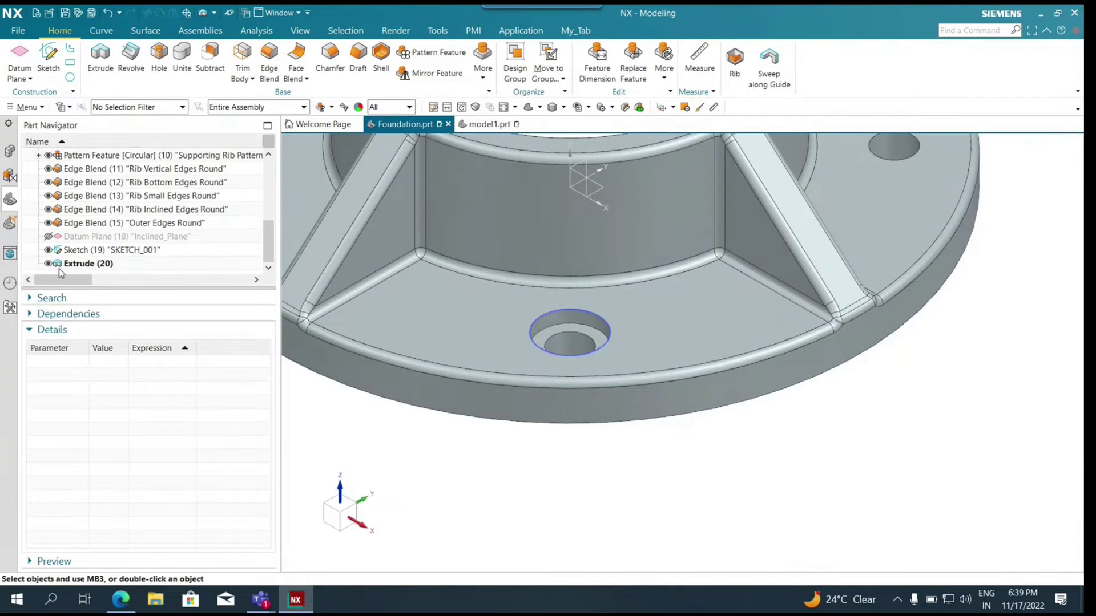
left_click(50, 250)
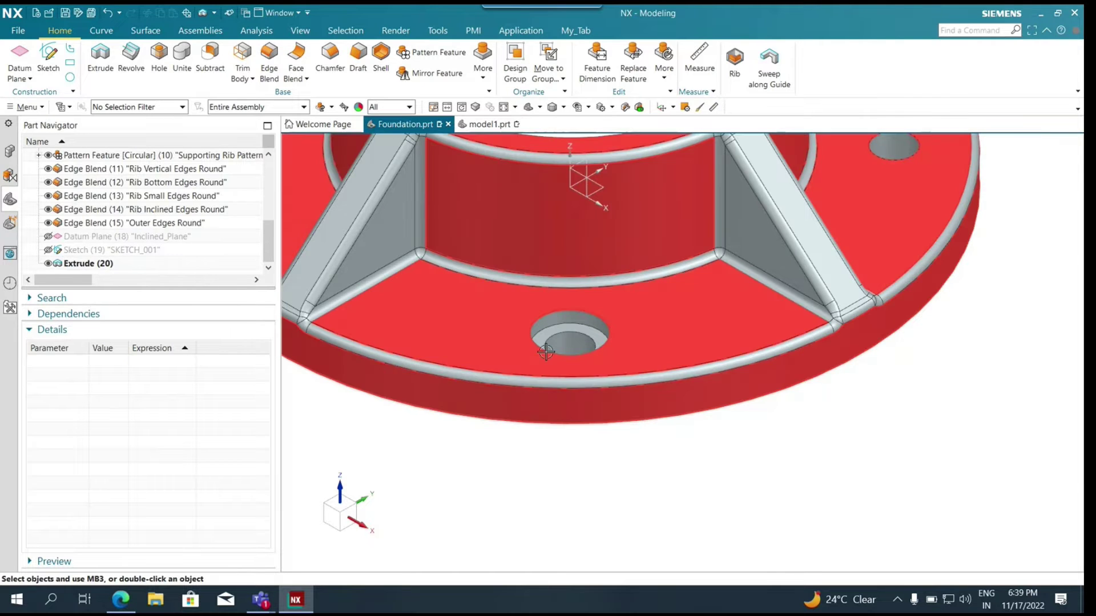
Examine the recess around the front through hole and its position relative to the part's datum coordinate system
scroll(561, 374, "up", 4)
scroll(561, 375, "down", 5)
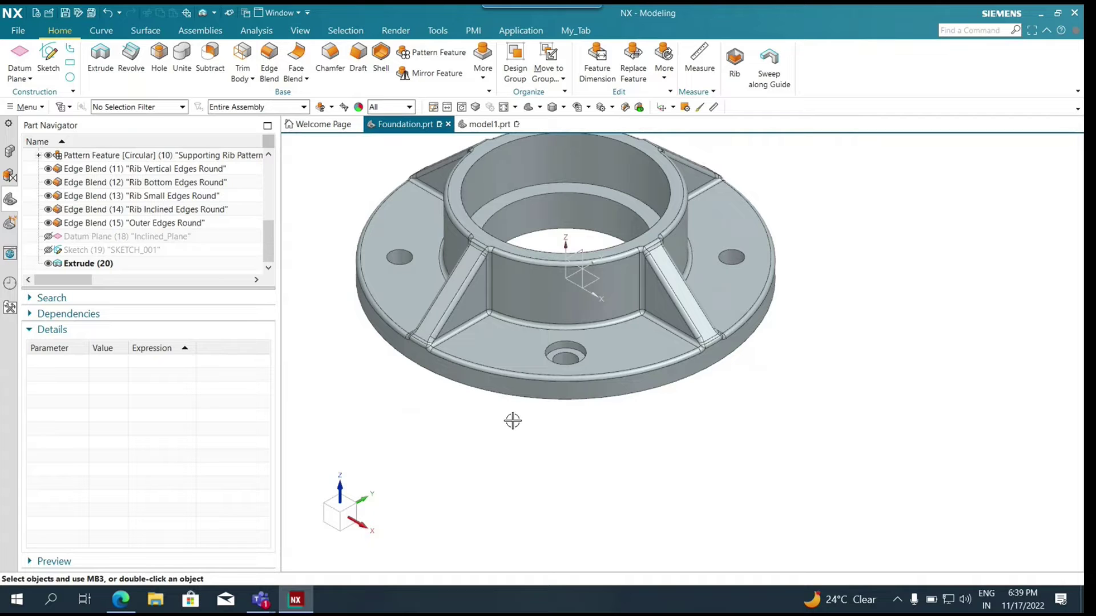
scroll(554, 363, "up", 3)
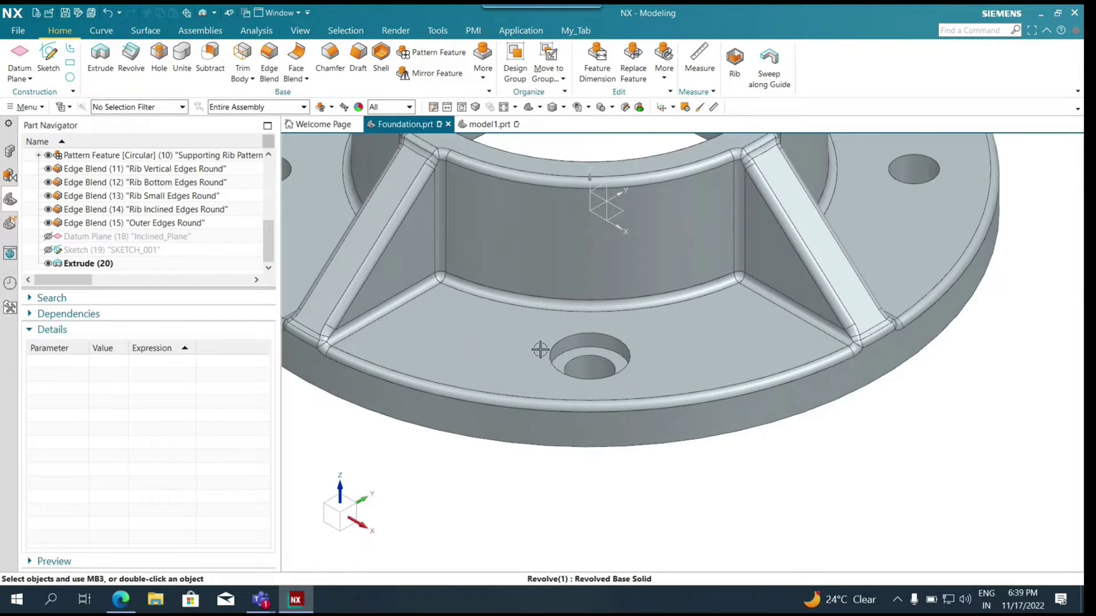
scroll(547, 357, "down", 3)
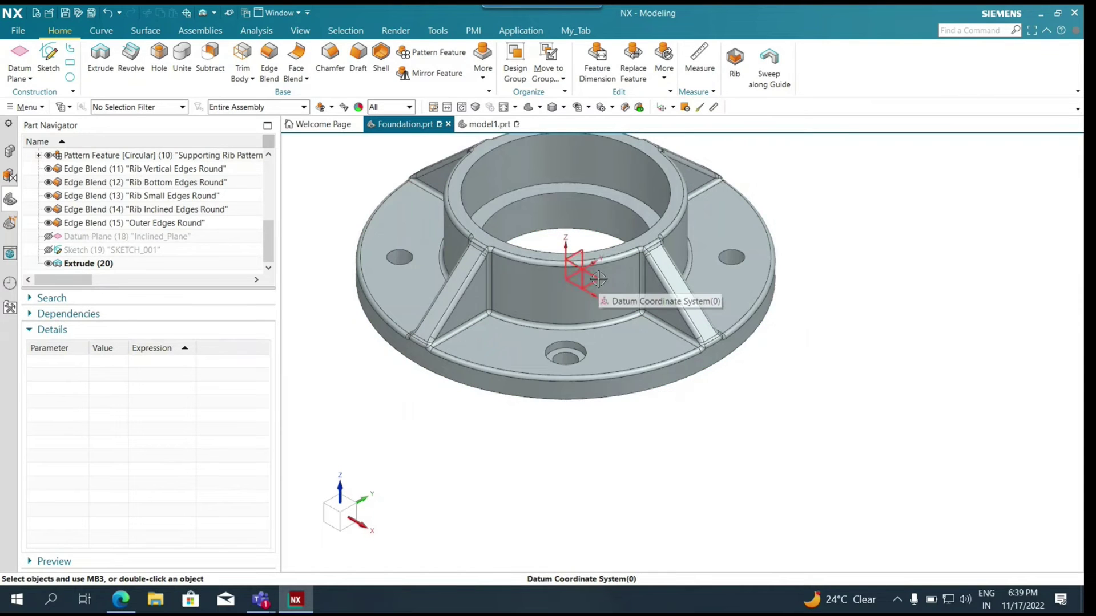
scroll(557, 354, "up", 4)
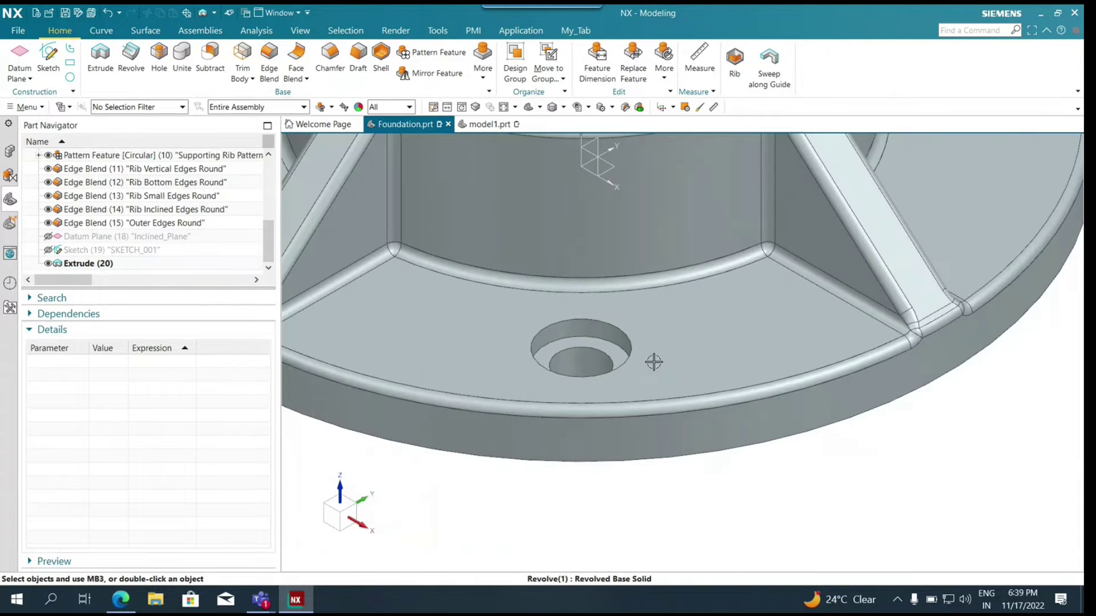
scroll(653, 362, "down", 5)
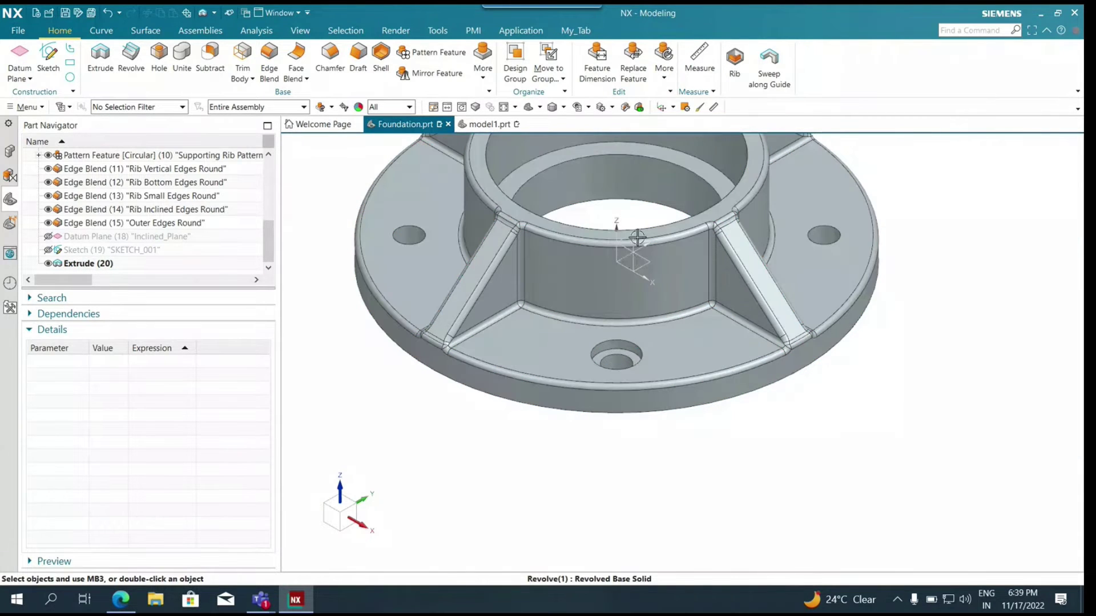
scroll(636, 299, "up", 3)
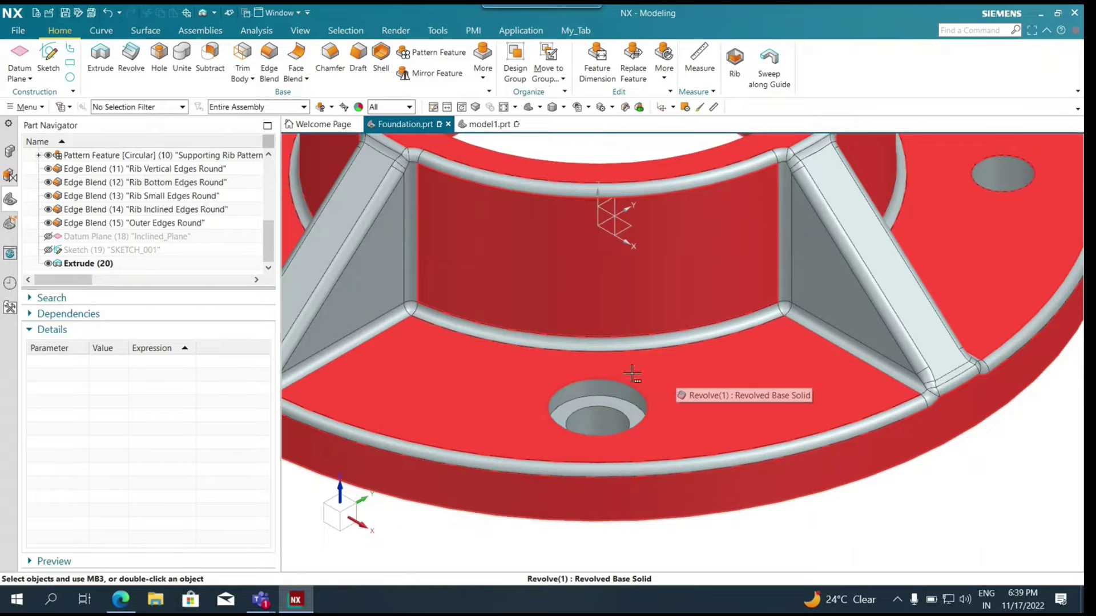
scroll(632, 375, "down", 5)
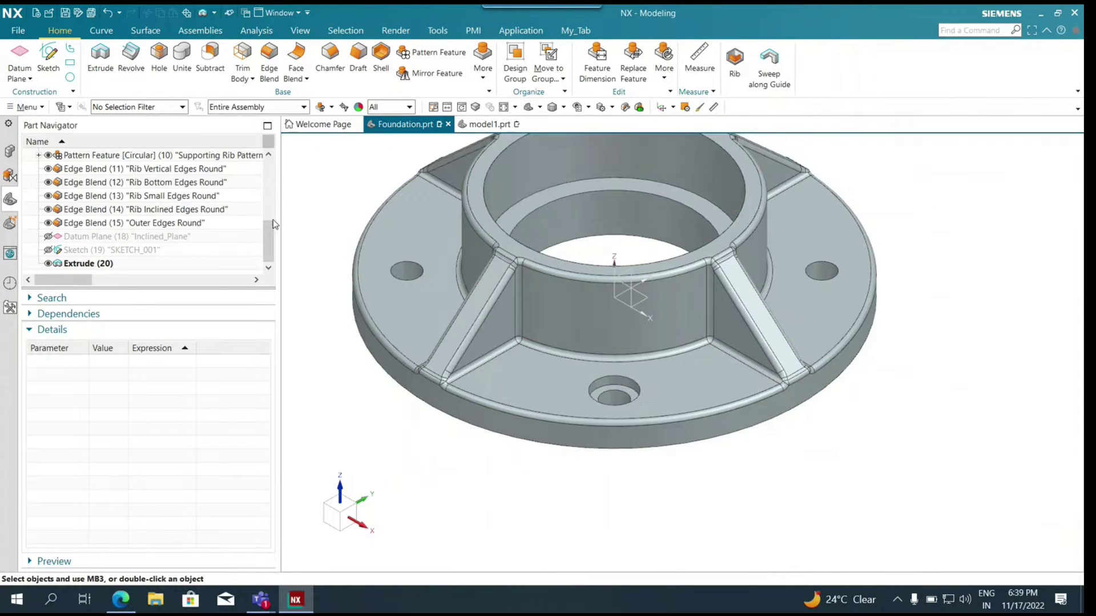
scroll(582, 386, "up", 4)
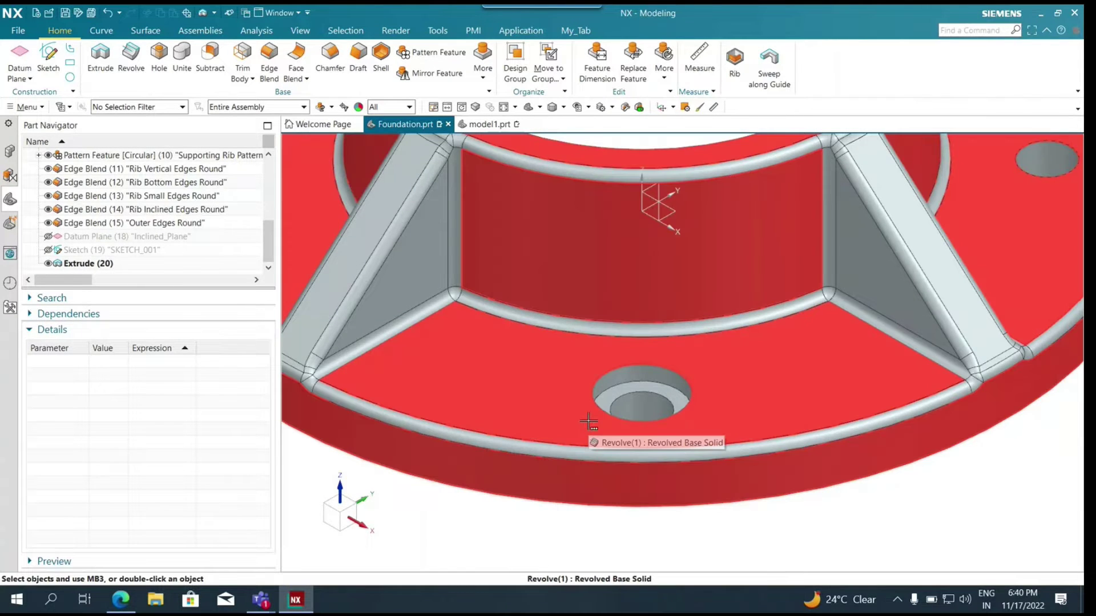
scroll(594, 385, "up", 3)
scroll(593, 385, "down", 6)
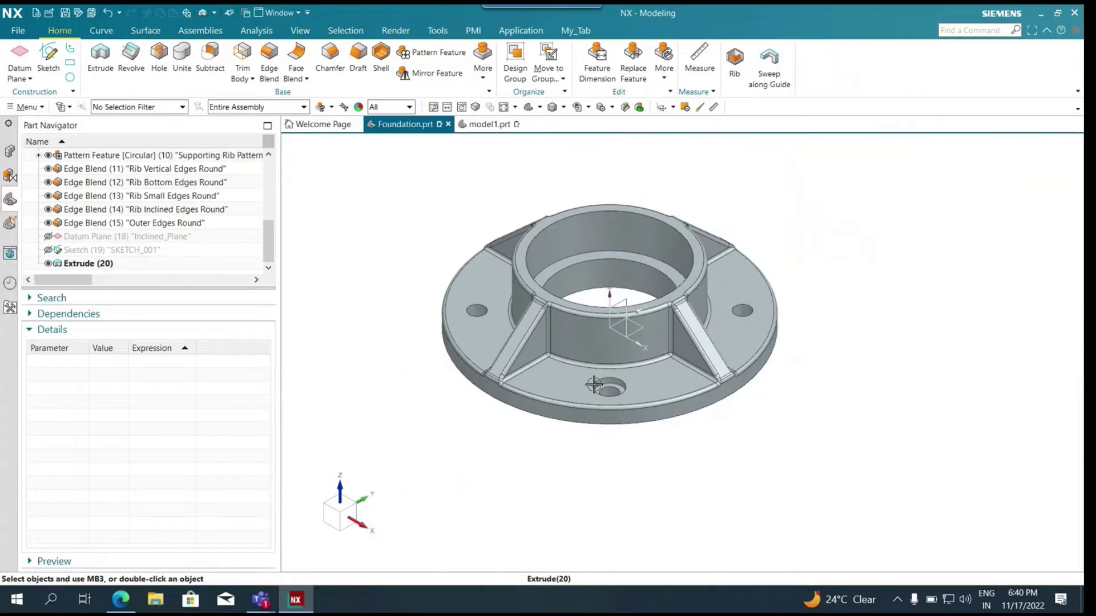
scroll(668, 391, "up", 4)
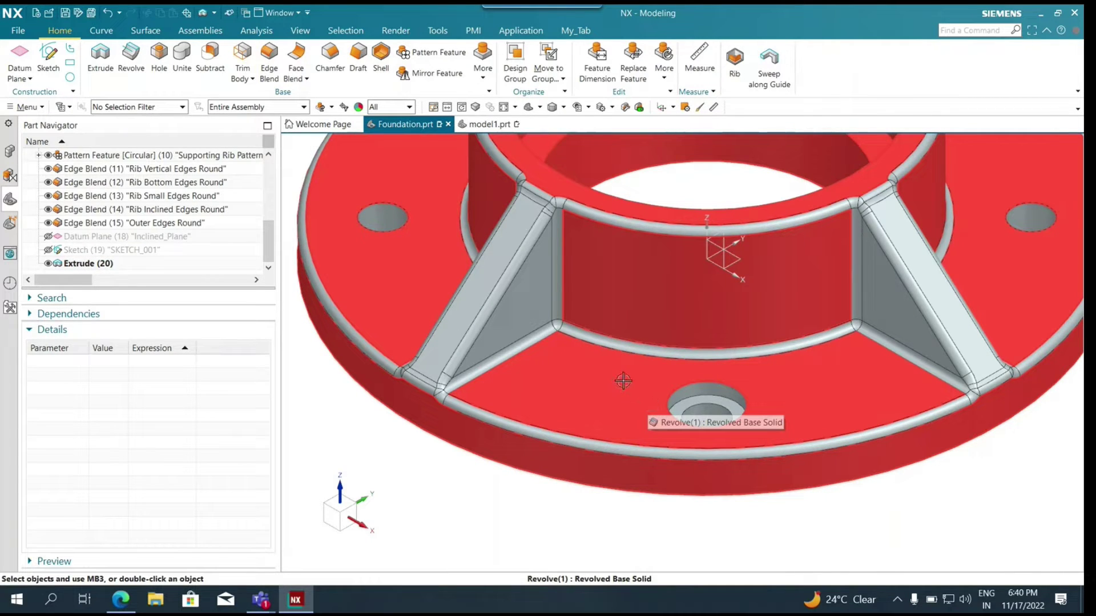
scroll(627, 388, "up", 2)
scroll(625, 380, "down", 6)
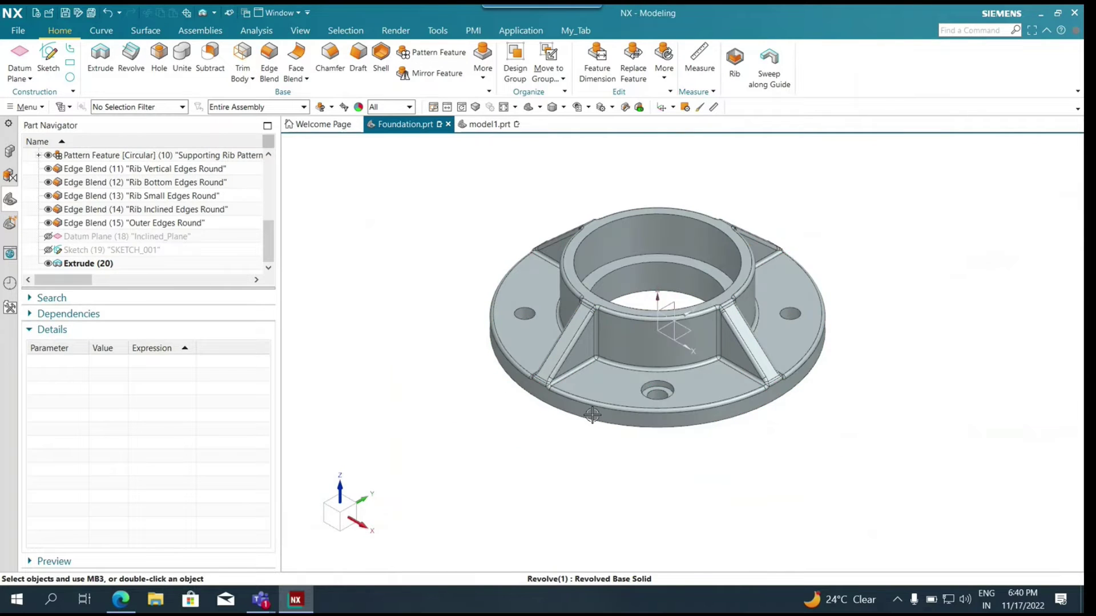
scroll(625, 381, "up", 2)
scroll(697, 393, "up", 2)
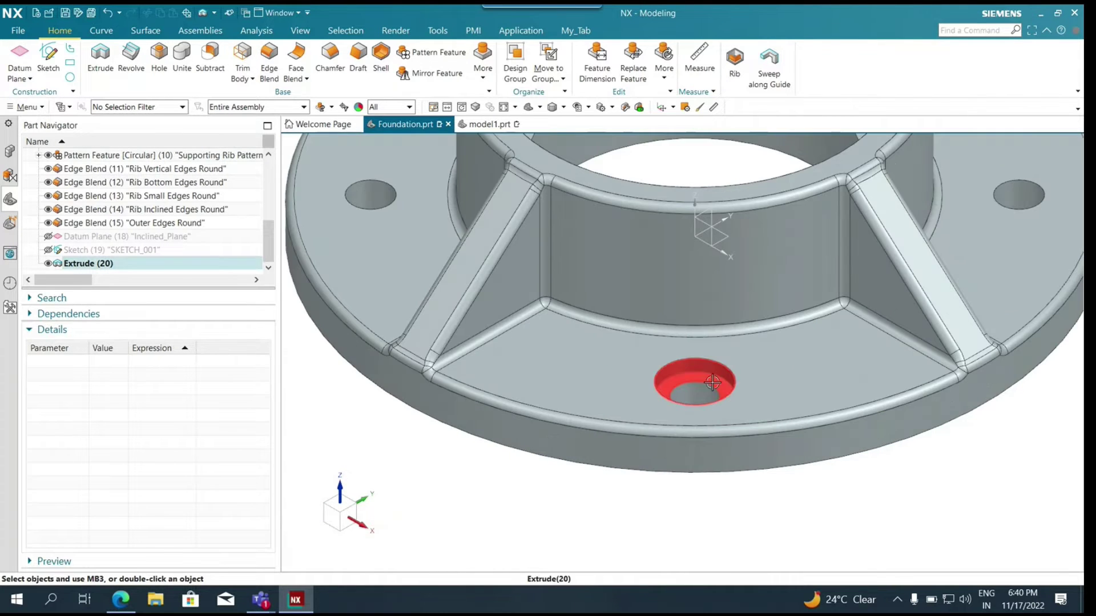
scroll(701, 389, "down", 2)
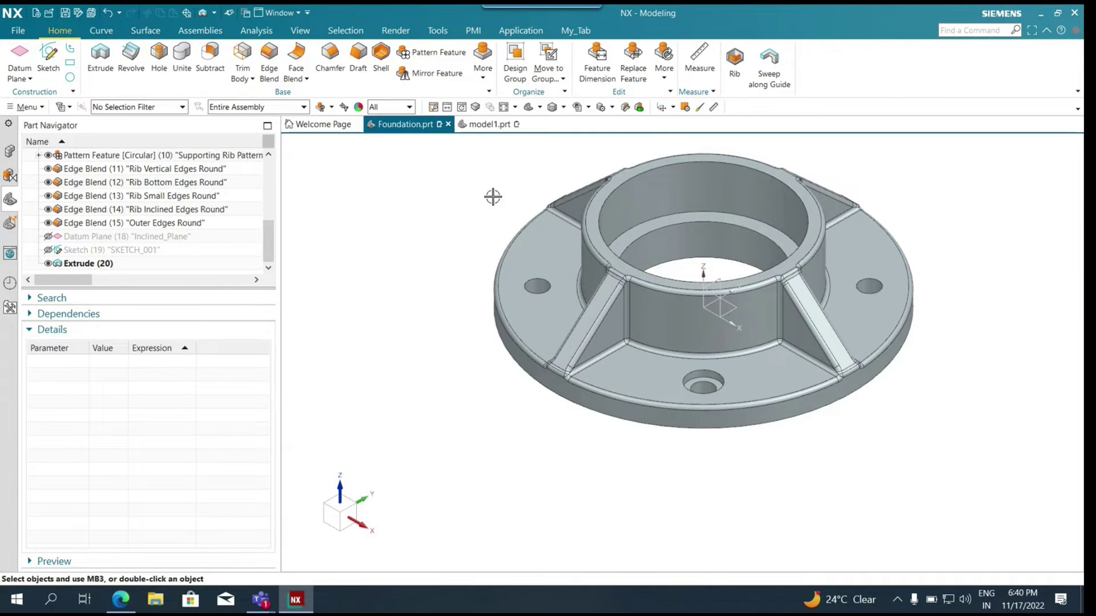
Start WCS Dynamics and move the WCS origin onto the long edge of the left rib's inclined face
scroll(424, 189, "up", 4)
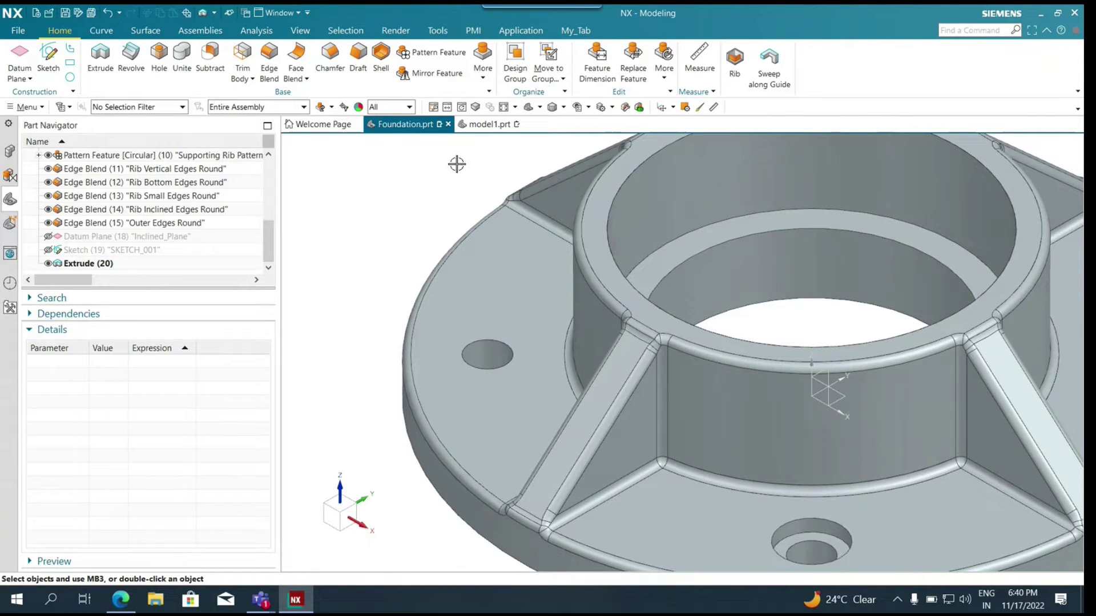
left_click(673, 108)
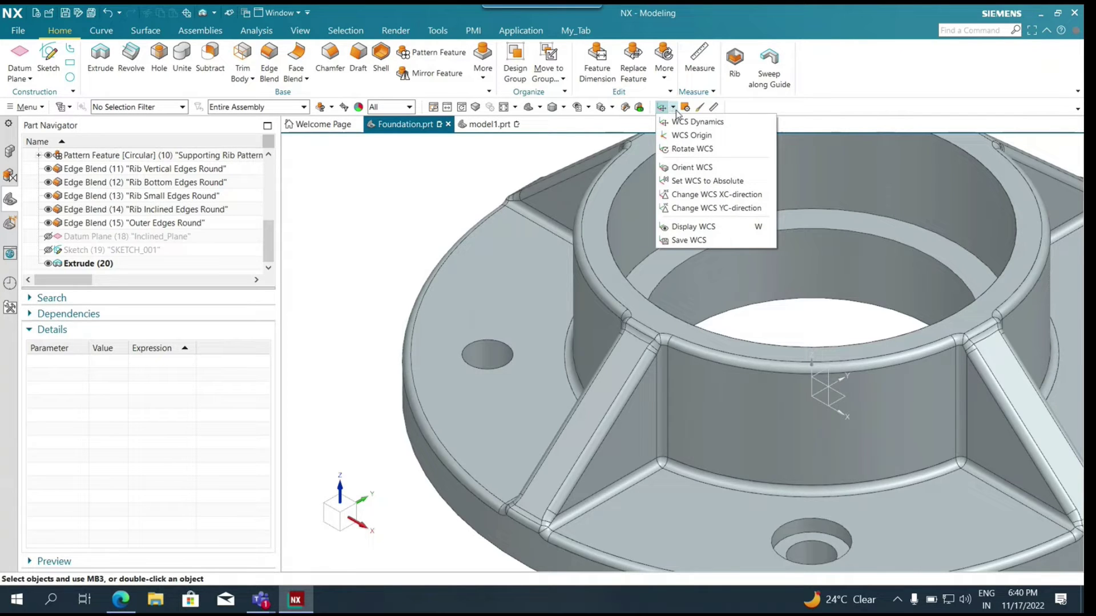
left_click(697, 123)
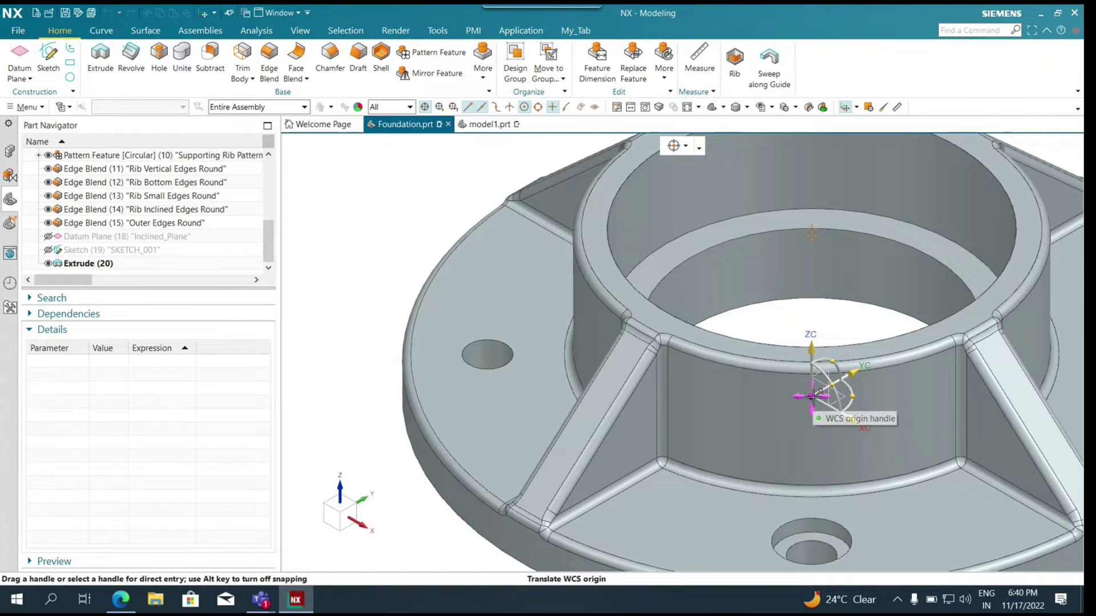
left_click_drag(812, 395, 599, 413)
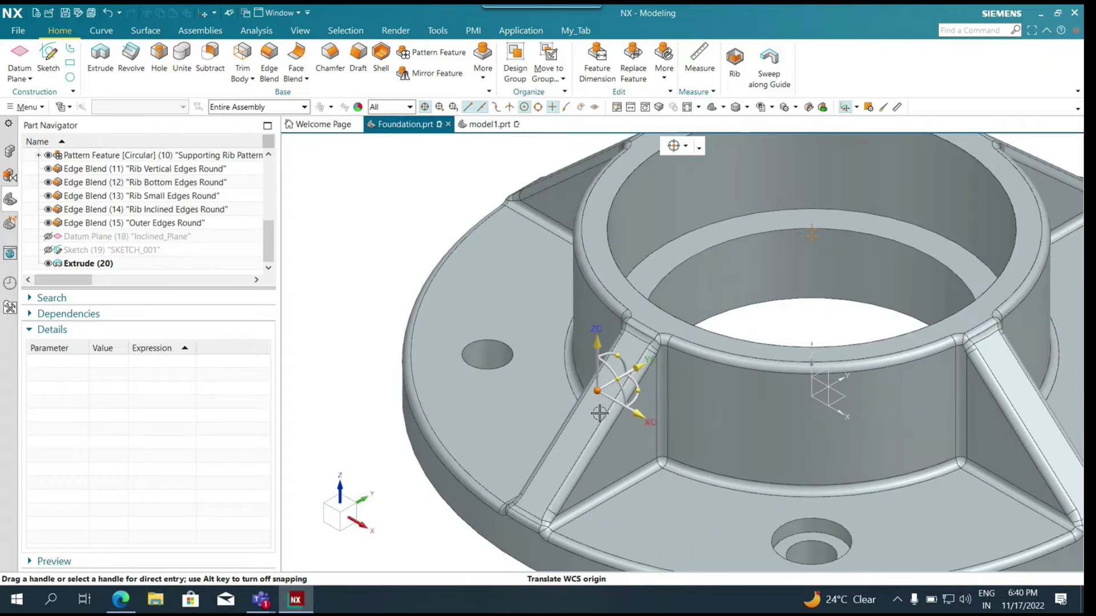
Align the WCS ZC axis perpendicular to the inclined face of the left rib
scroll(601, 405, "up", 3)
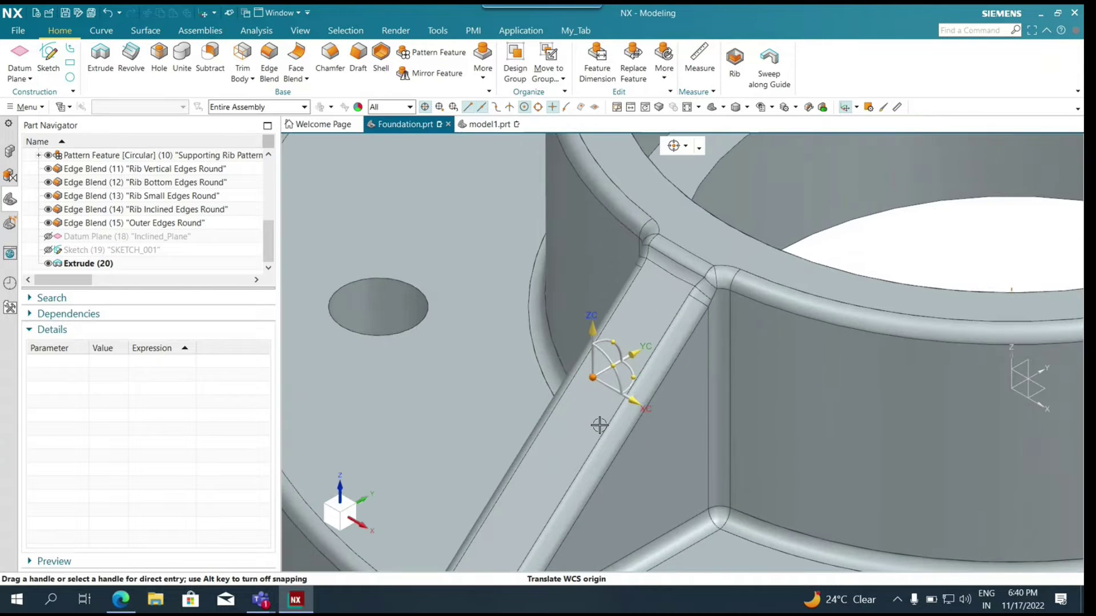
left_click(592, 331)
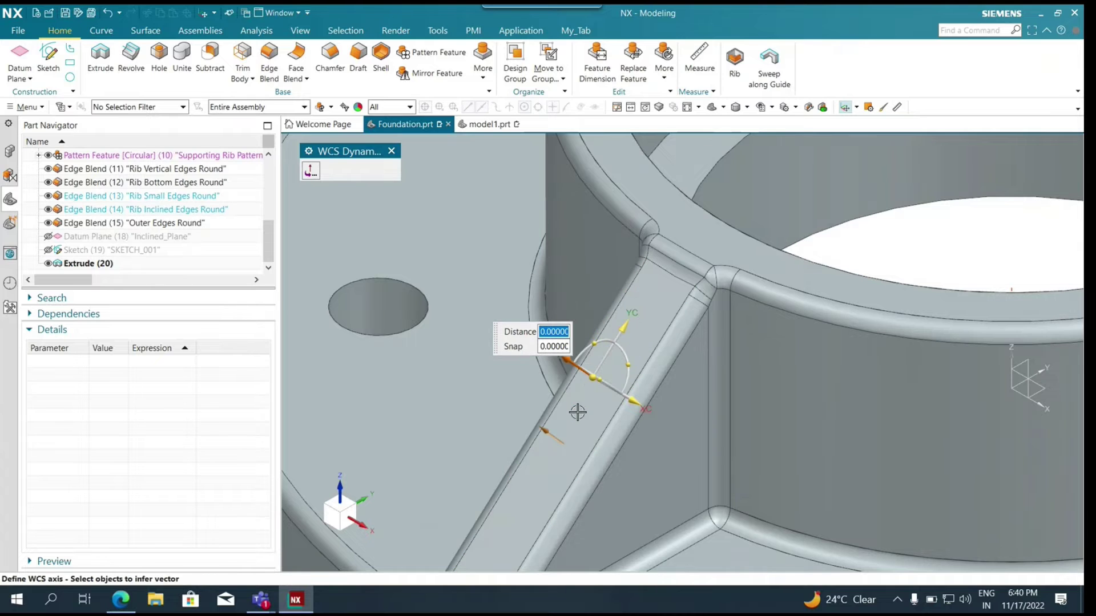
scroll(622, 421, "down", 2)
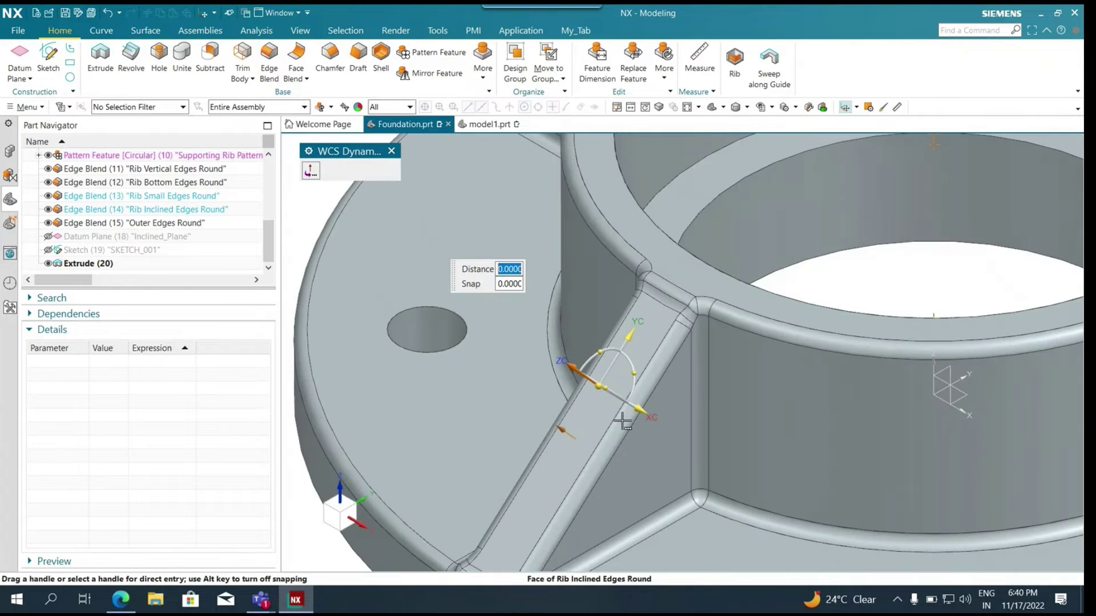
scroll(622, 422, "down", 2)
scroll(588, 394, "up", 3)
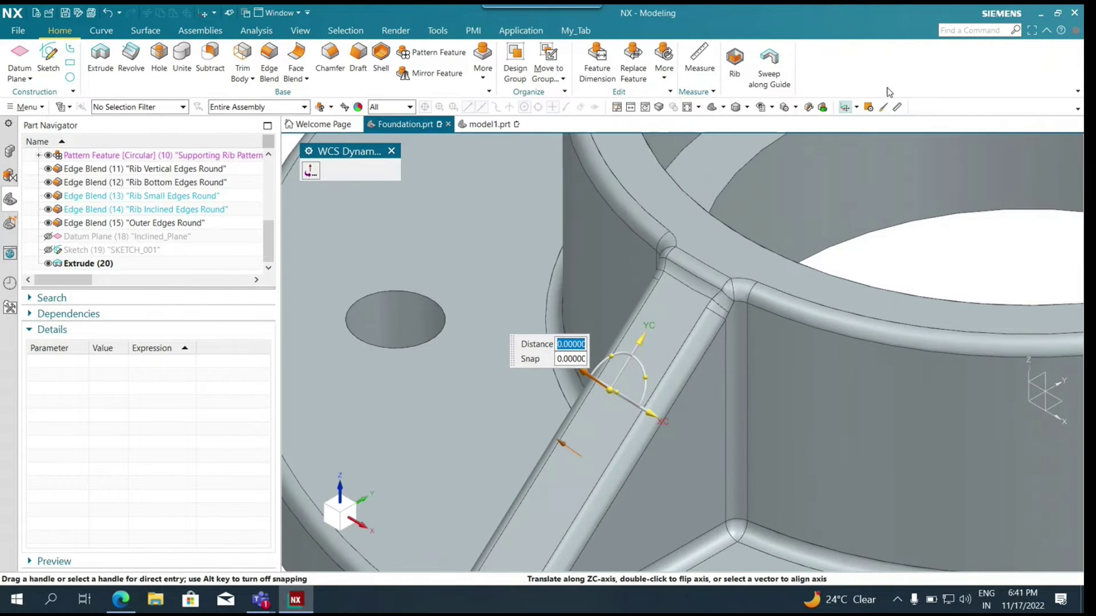
left_click(772, 108)
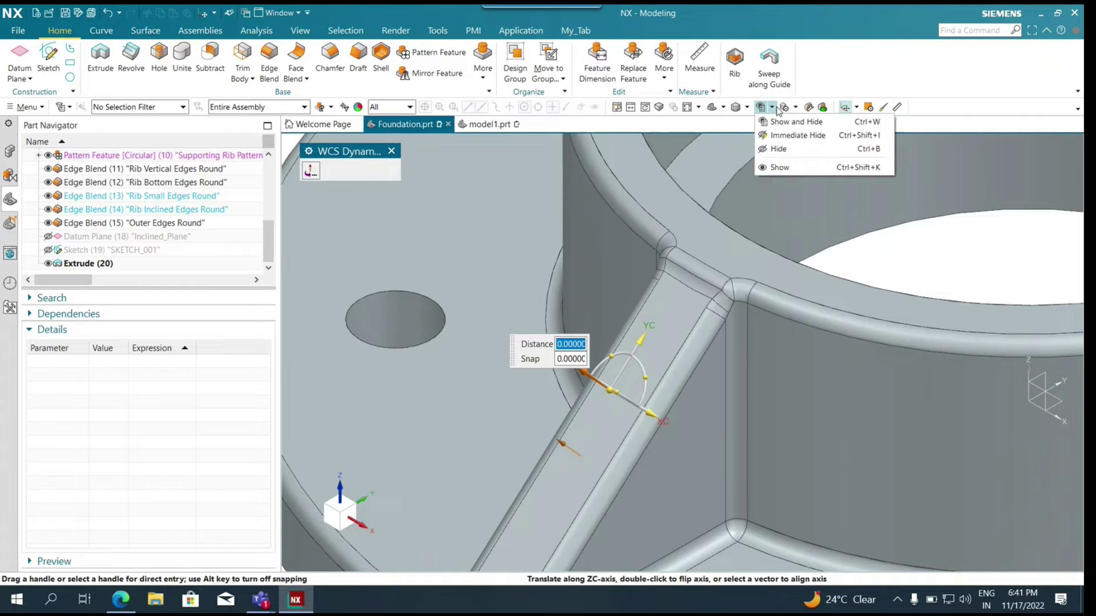
left_click(858, 107)
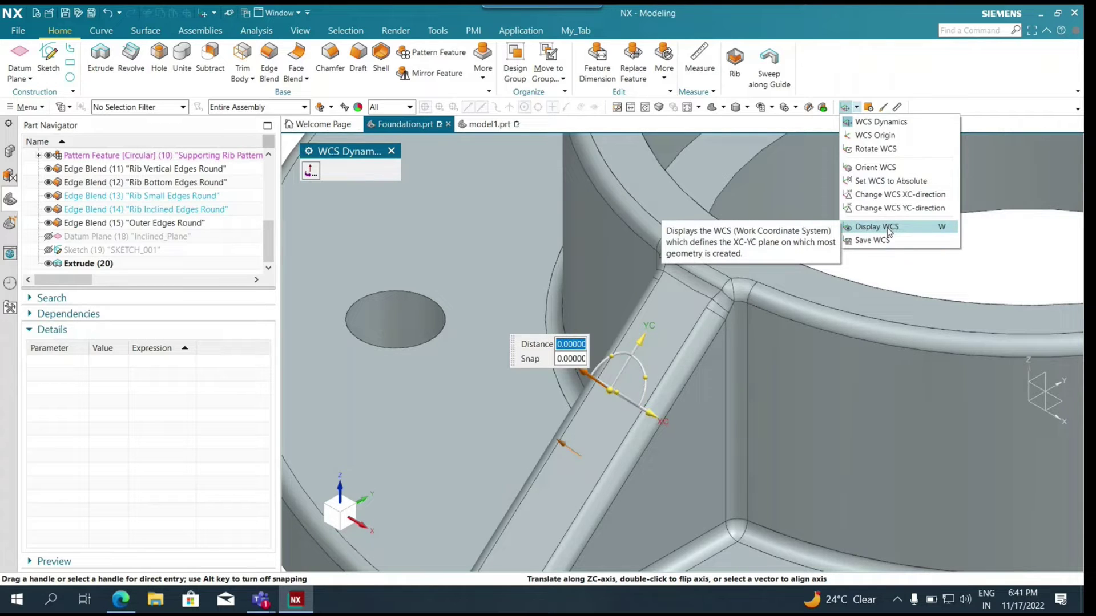
left_click(977, 85)
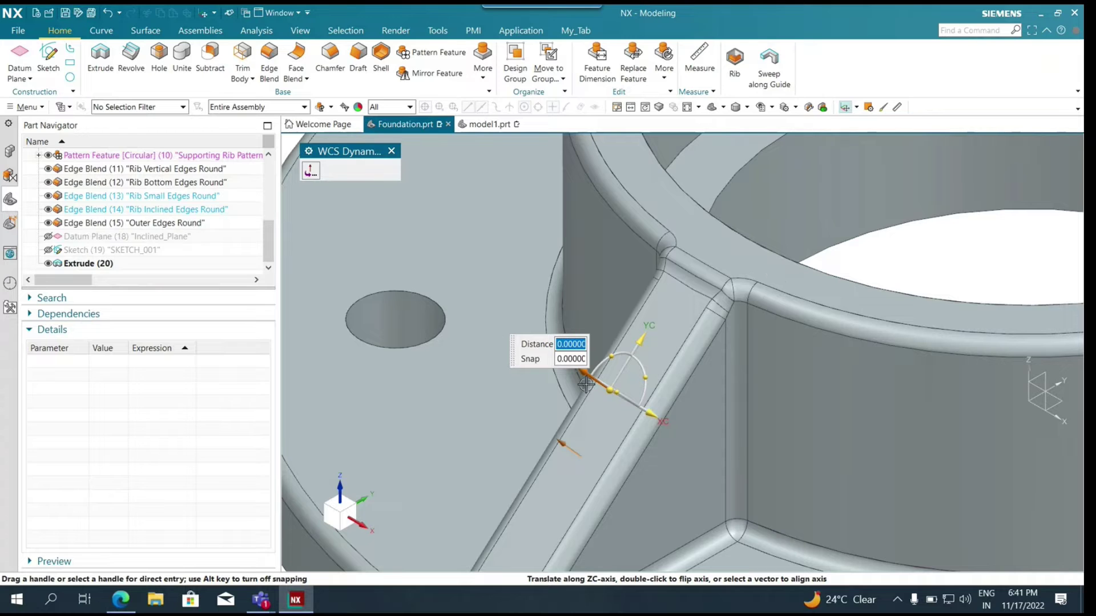
scroll(588, 381, "up", 3)
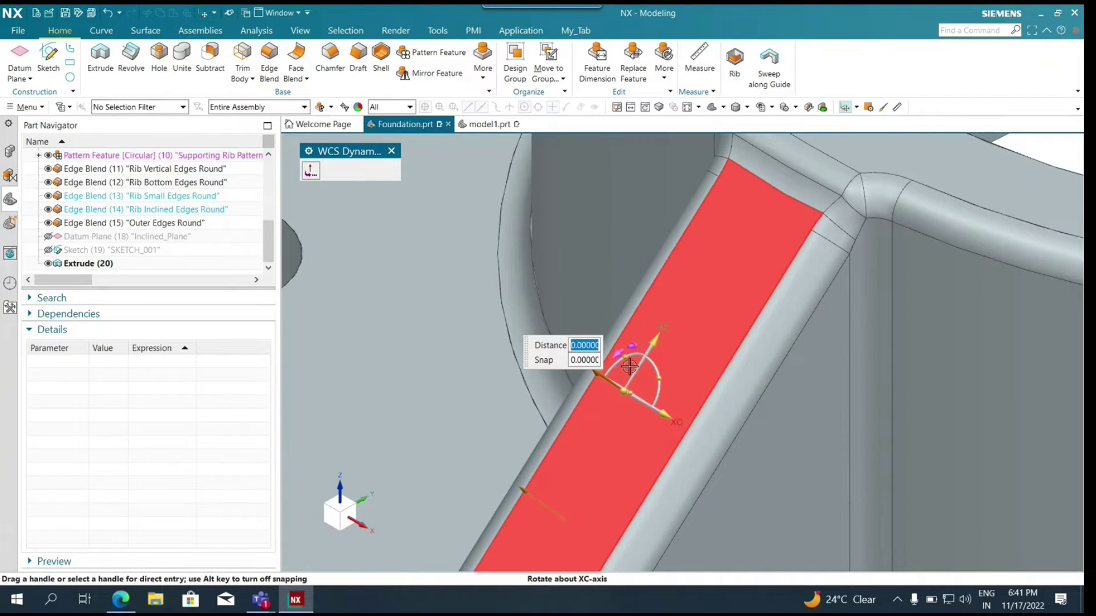
scroll(629, 366, "down", 4)
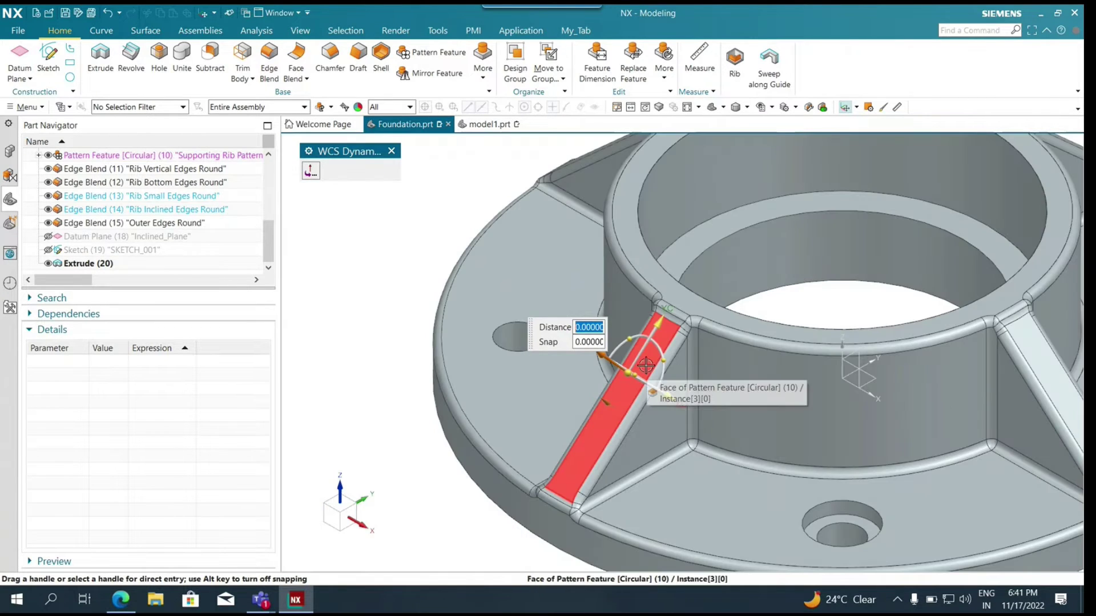
Move the WCS origin -27 mm along its YC axis, down the inclined face of the left rib
scroll(645, 365, "up", 2)
left_click_drag(656, 325, 582, 457)
scroll(582, 458, "up", 3)
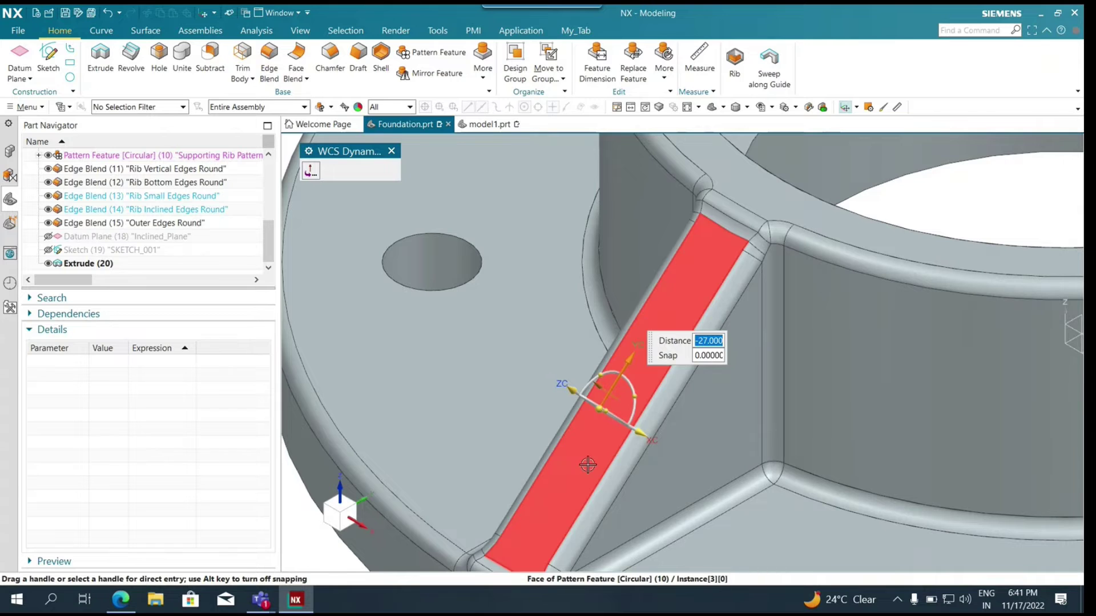
scroll(654, 311, "up", 3)
scroll(655, 311, "down", 6)
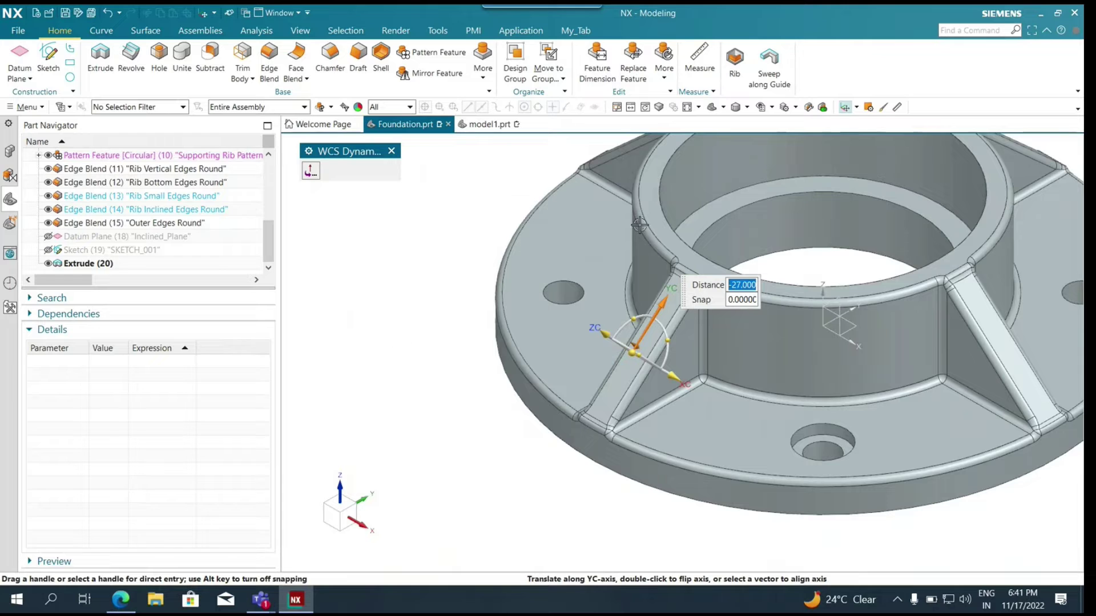
Save the current WCS as a coordinate system on the left rib's inclined face
left_click(858, 108)
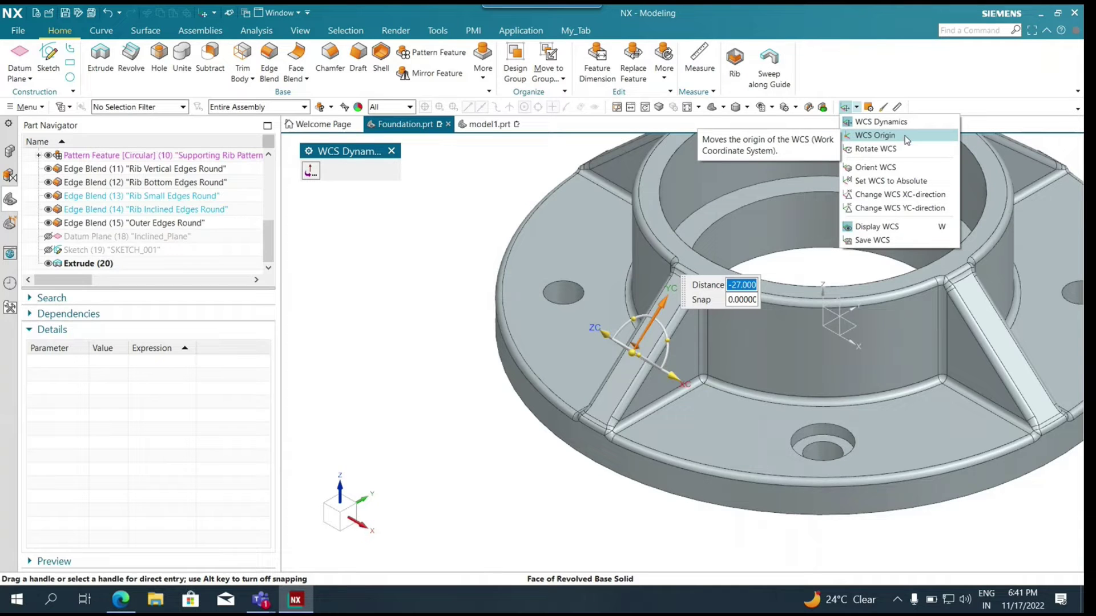
left_click(873, 240)
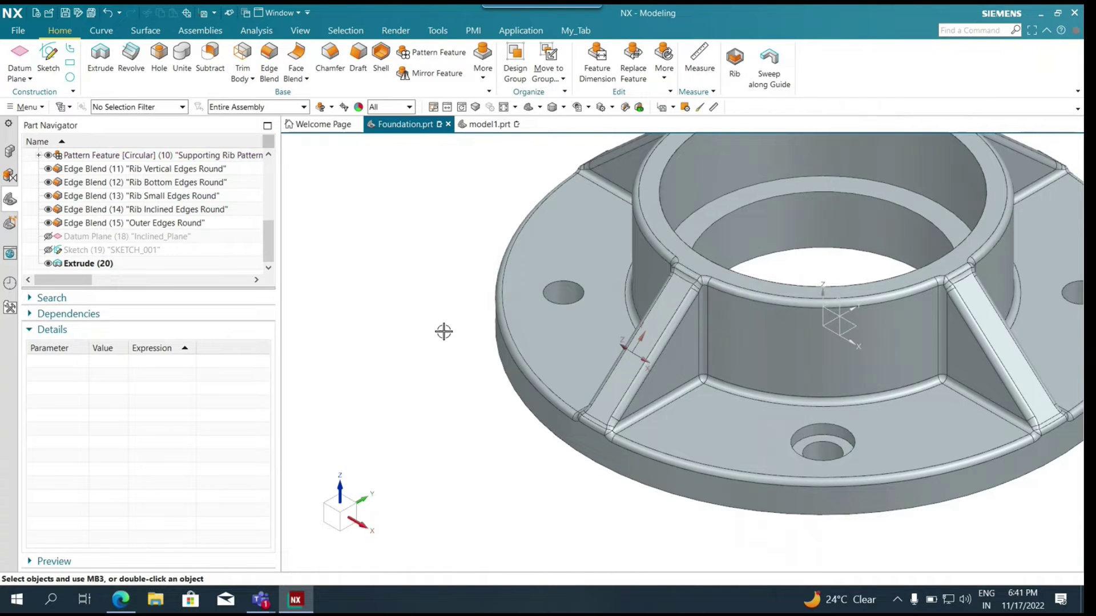
scroll(396, 362, "up", 2)
scroll(396, 362, "down", 3)
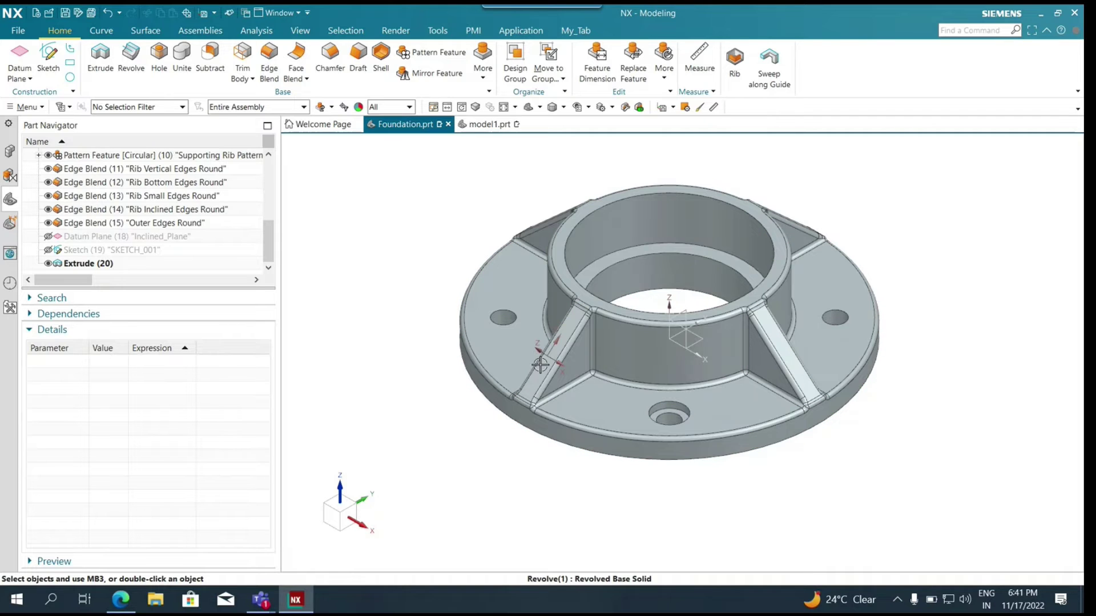
scroll(543, 364, "up", 3)
scroll(571, 365, "up", 2)
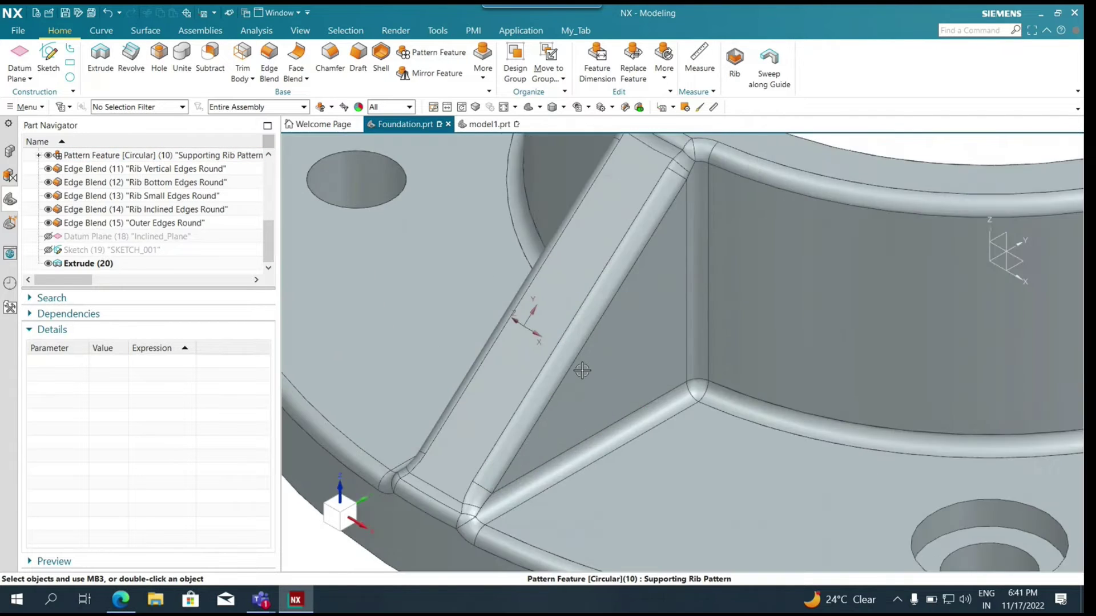
key("ctrl+f")
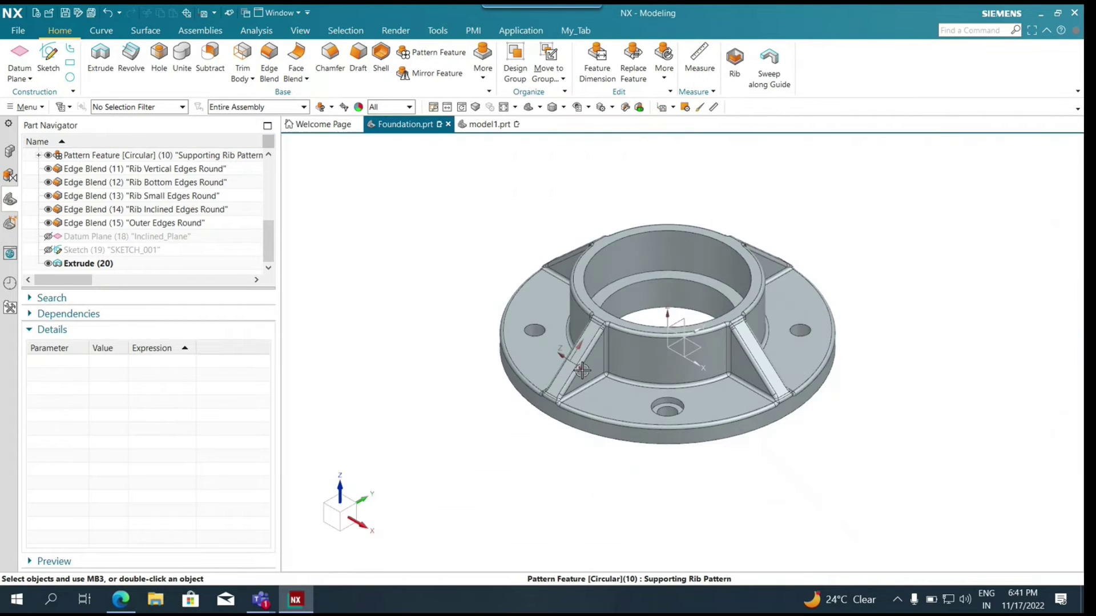
Turn on the WCS display and set the WCS to absolute
left_click(673, 107)
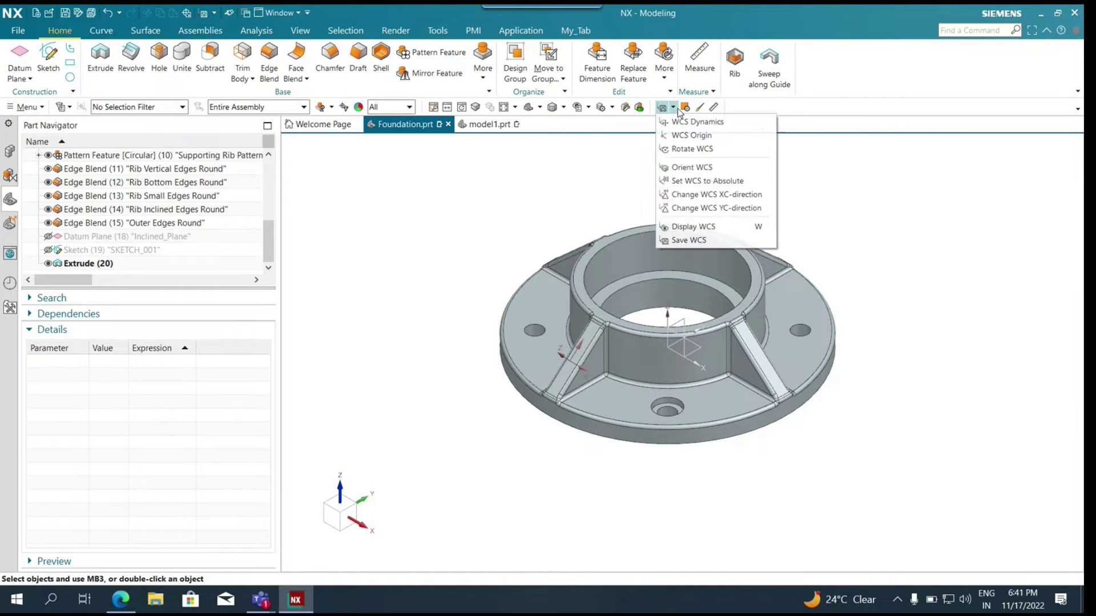
left_click(699, 228)
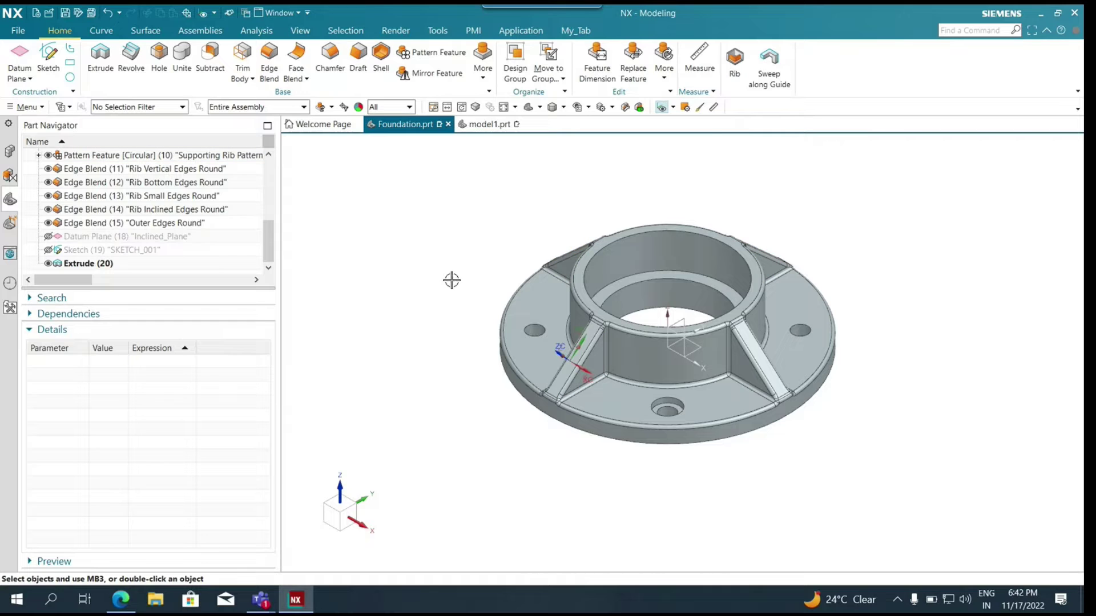
left_click(674, 108)
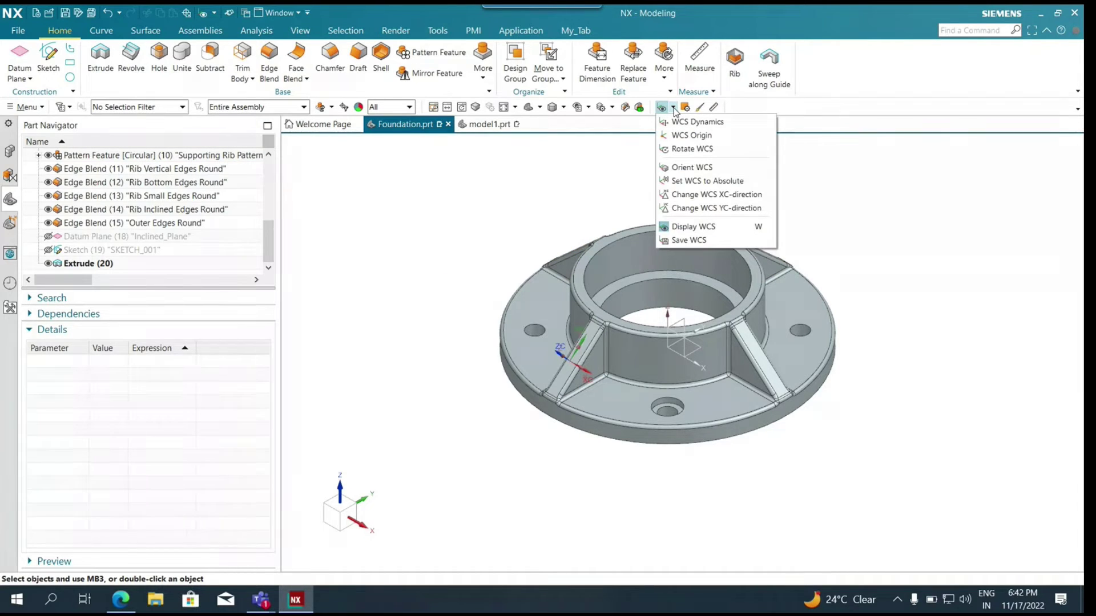
left_click(712, 183)
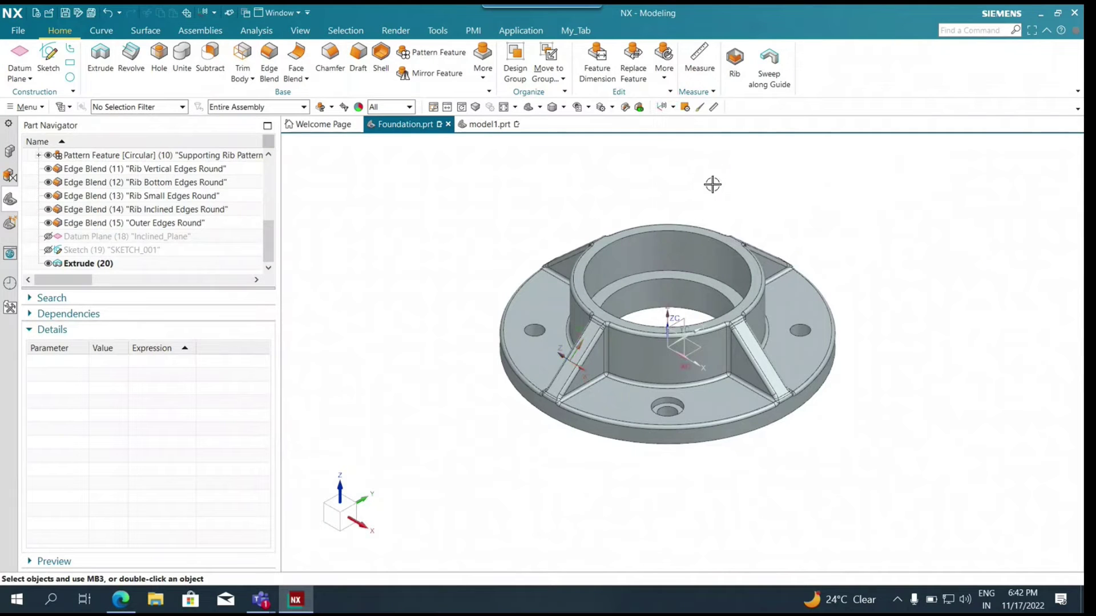
scroll(663, 340, "up", 3)
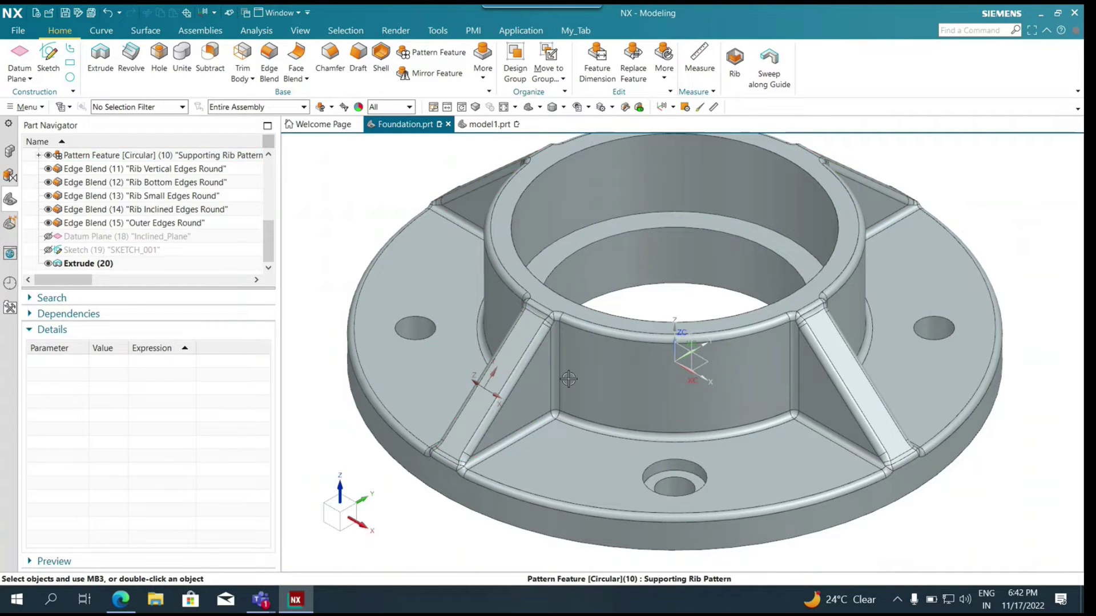
scroll(569, 379, "up", 1)
scroll(569, 379, "down", 3)
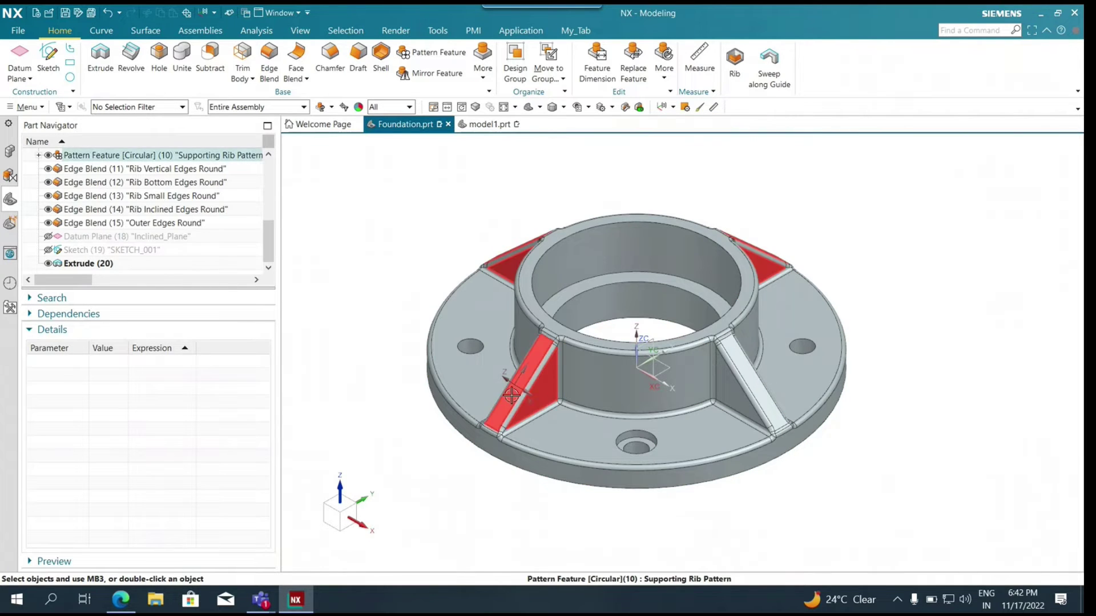
scroll(511, 395, "up", 2)
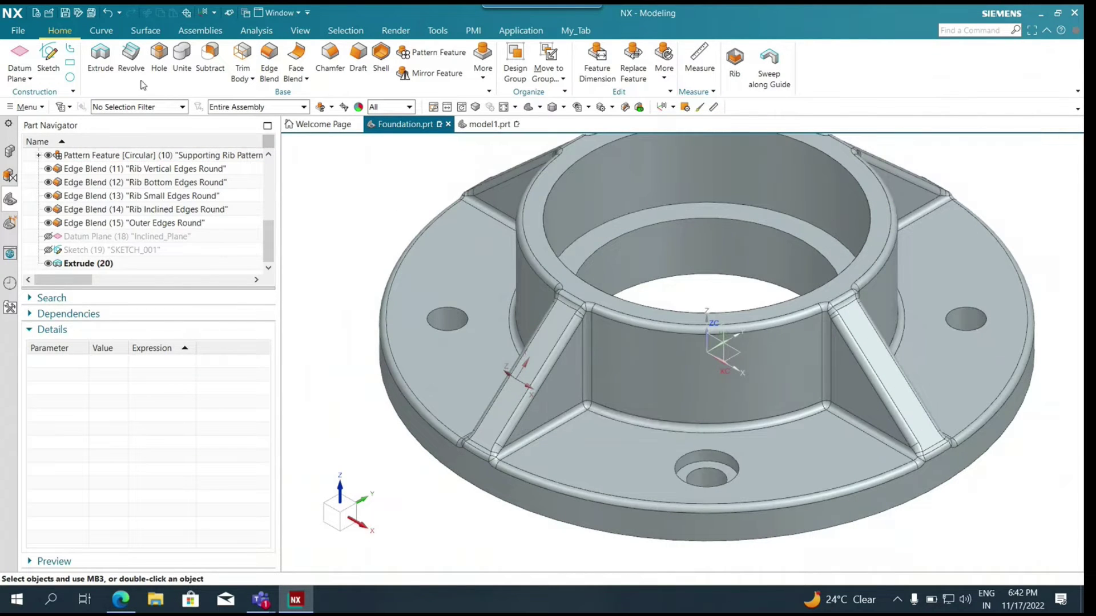
left_click(48, 54)
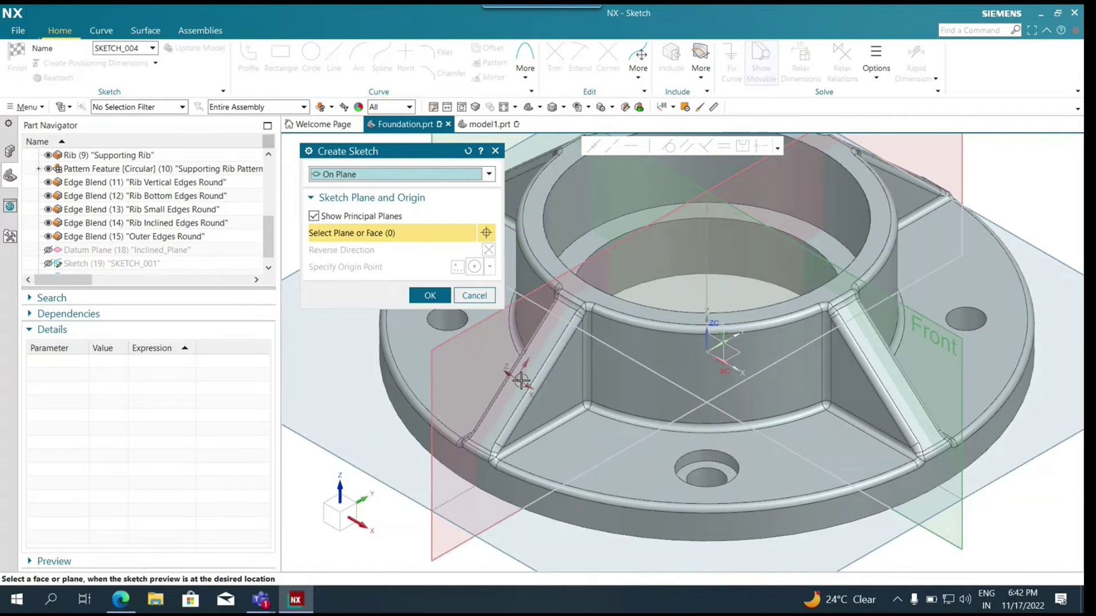
left_click(473, 295)
Examine the saved coordinate system on the left rib in relation to the WCS and the datum coordinate system at the part's centre
scroll(560, 348, "down", 5)
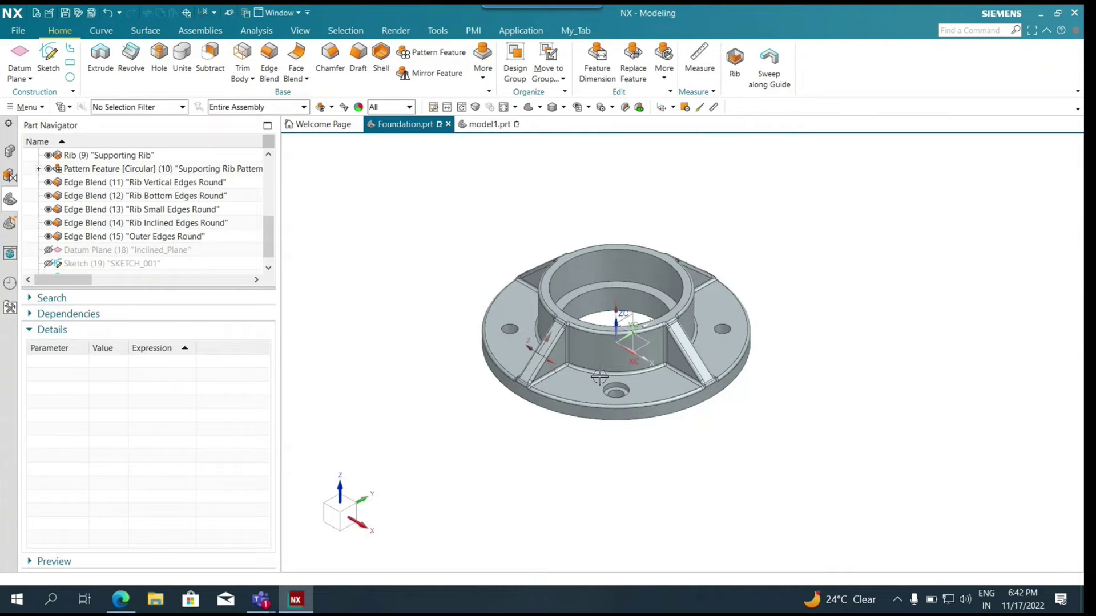
scroll(600, 378, "up", 1)
scroll(590, 387, "down", 4)
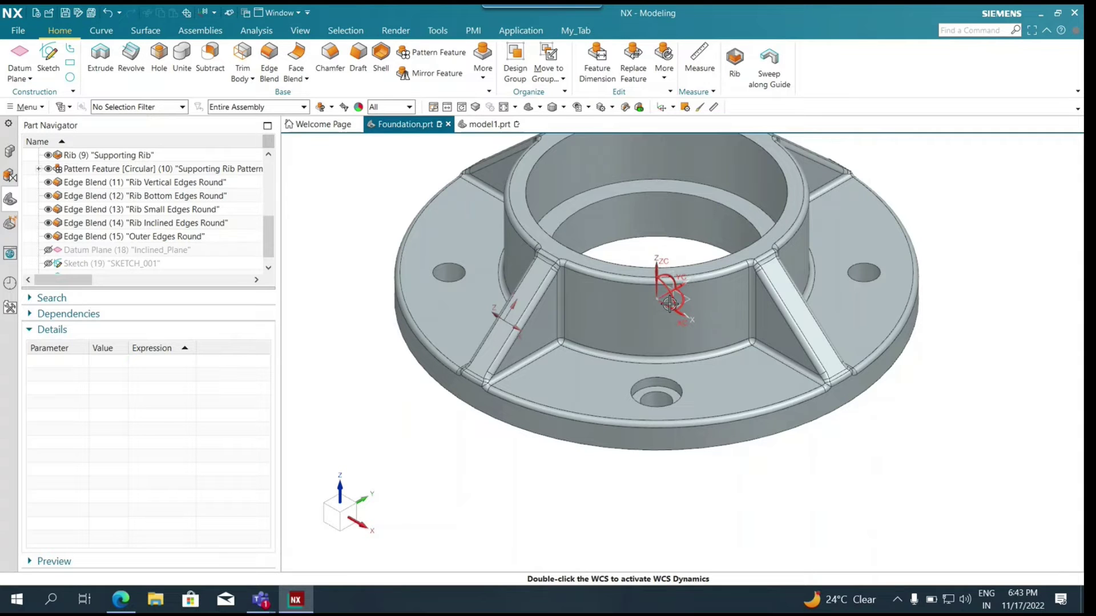
scroll(670, 303, "down", 3)
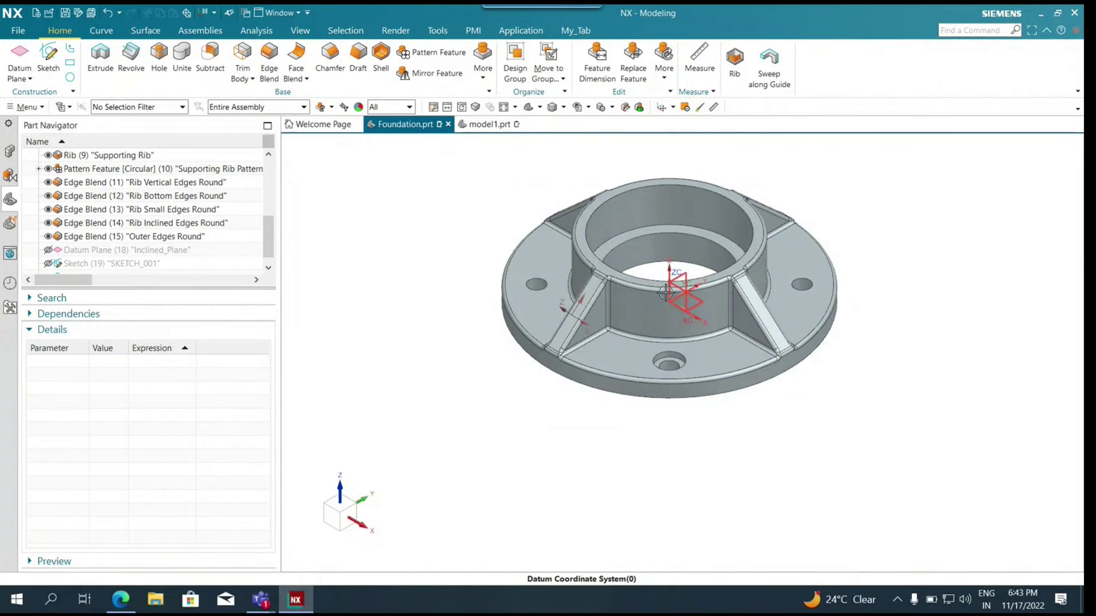
scroll(667, 290, "up", 2)
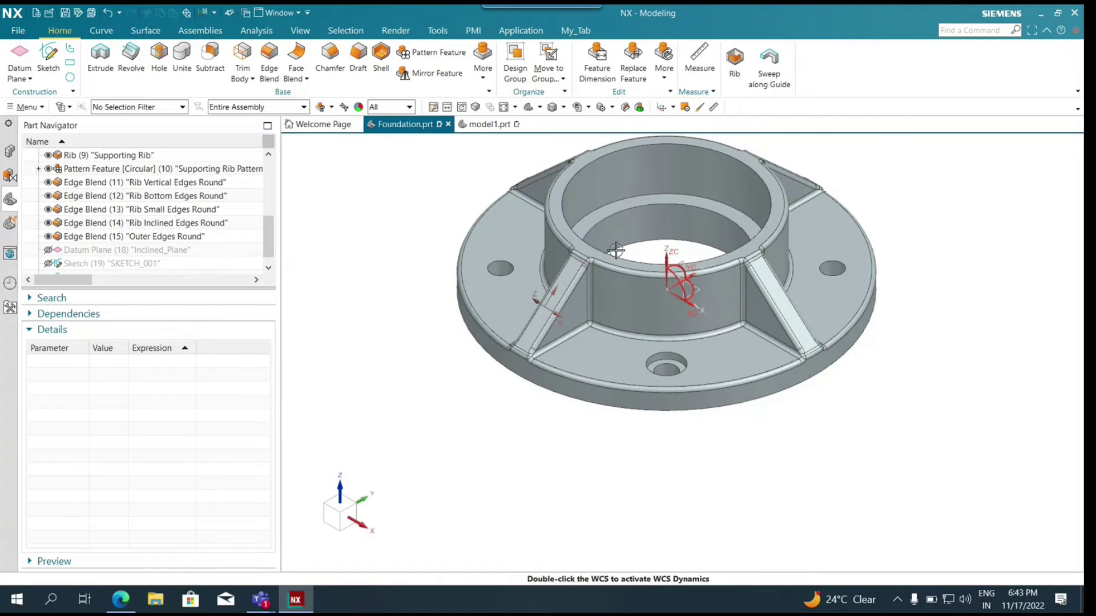
scroll(502, 307, "up", 4)
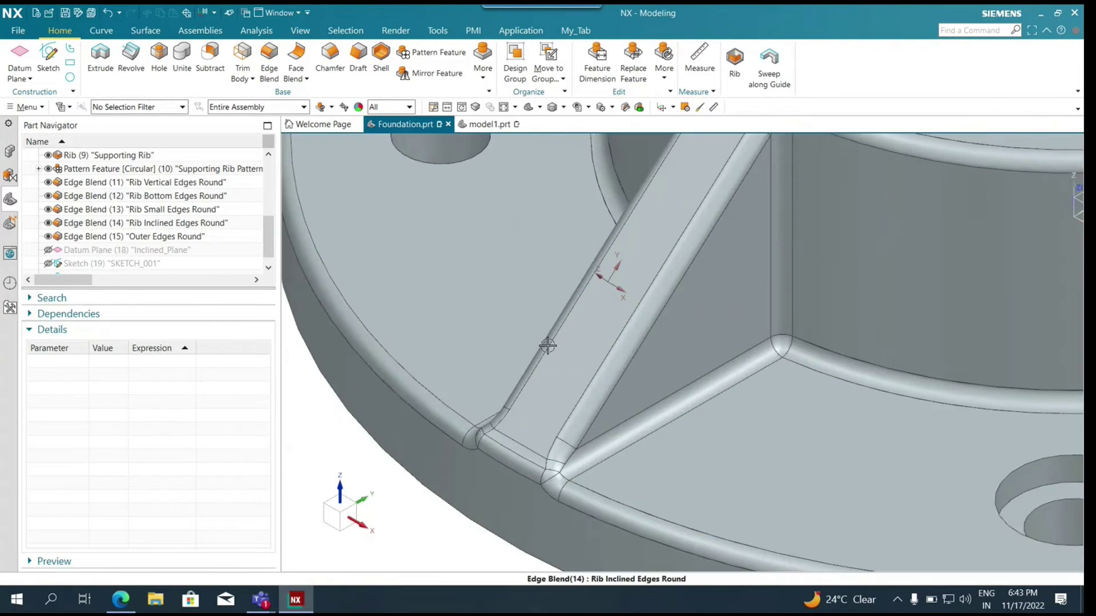
key("ctrl+f")
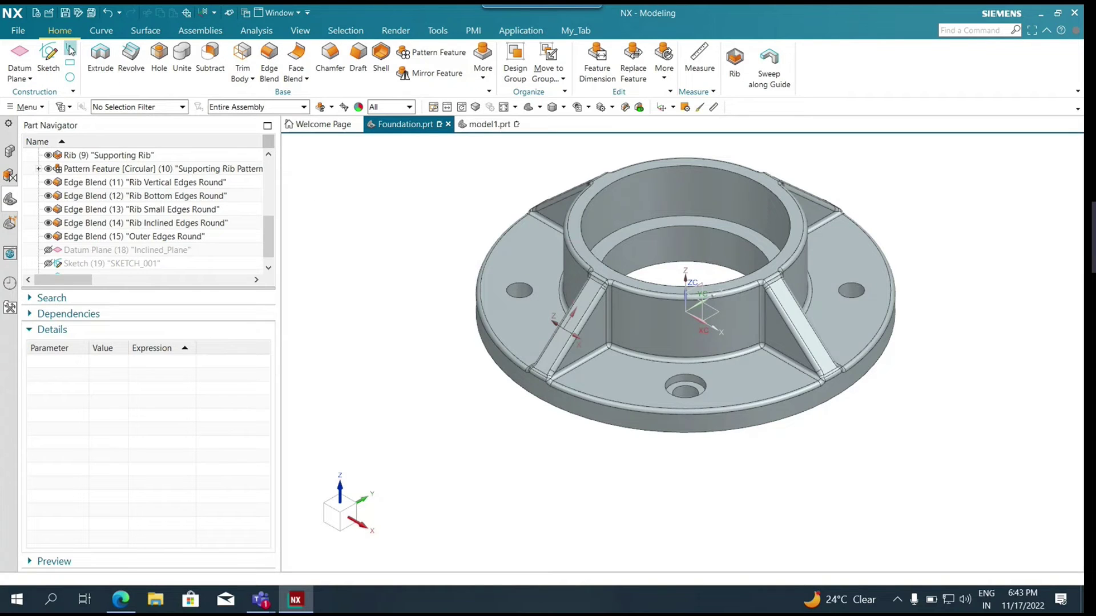
Start the Datum CSYS command for a new datum coordinate system
left_click(30, 79)
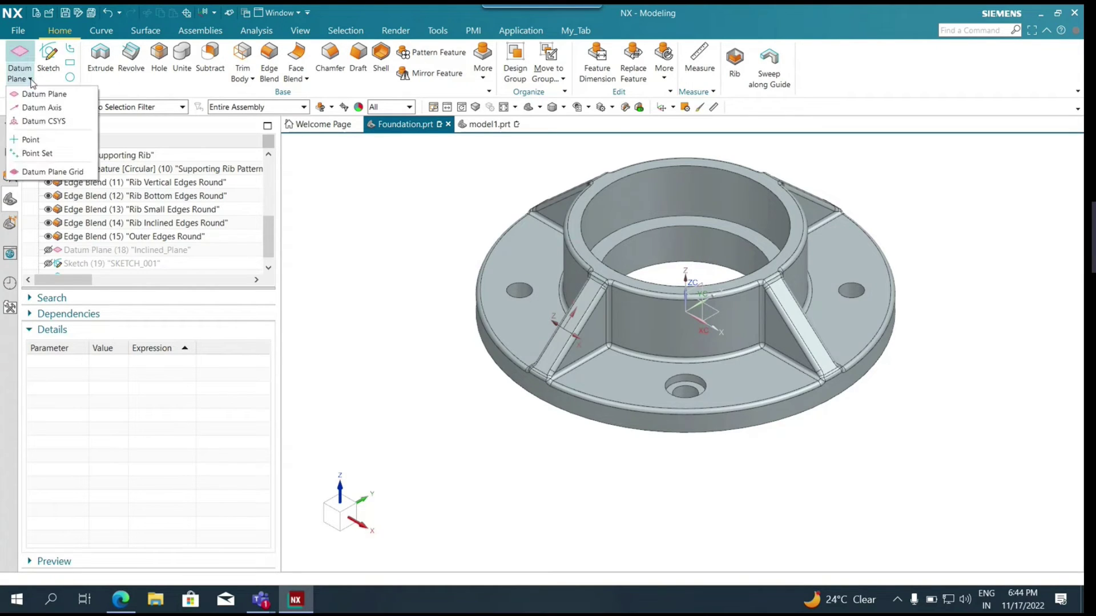
left_click(52, 121)
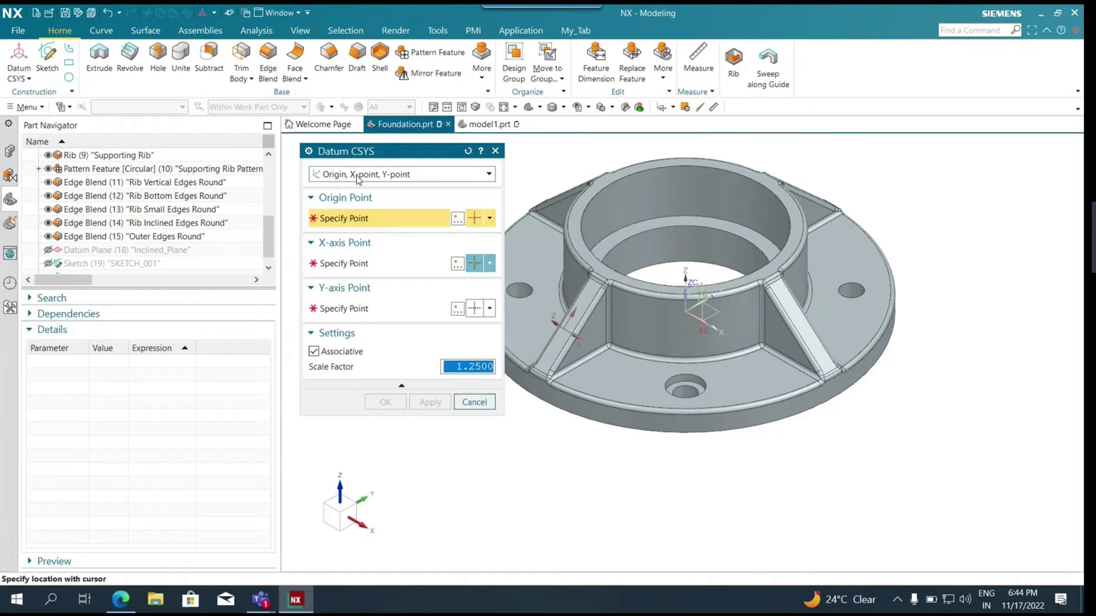
Try to define the datum CSYS with the Inferred type from the through hole beside the left rib
left_click(372, 177)
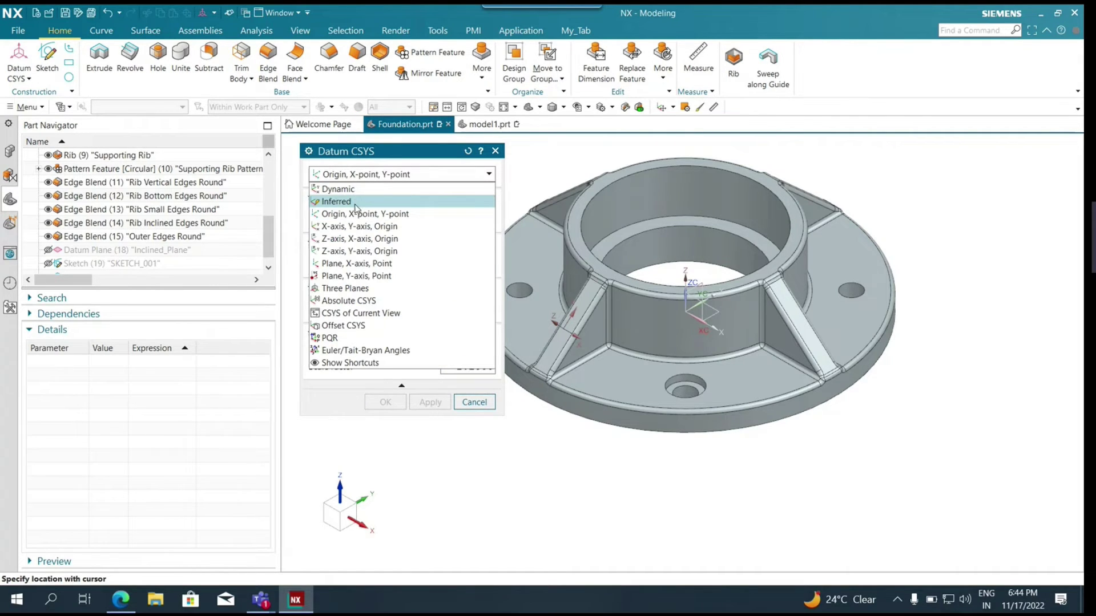
left_click(357, 202)
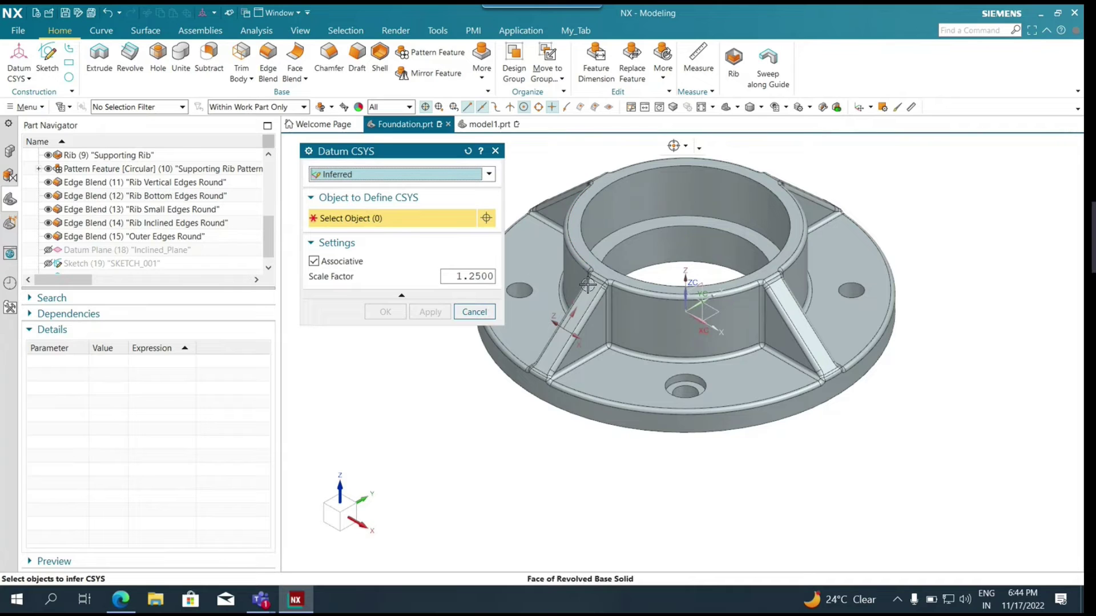
scroll(587, 283, "down", 3)
scroll(522, 282, "up", 6)
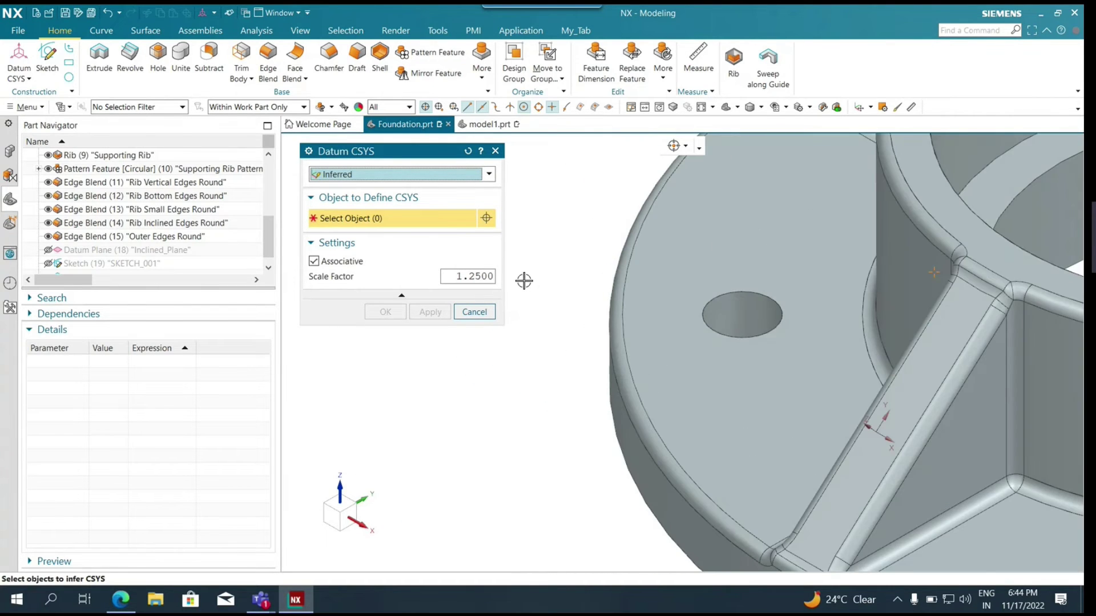
left_click(742, 313)
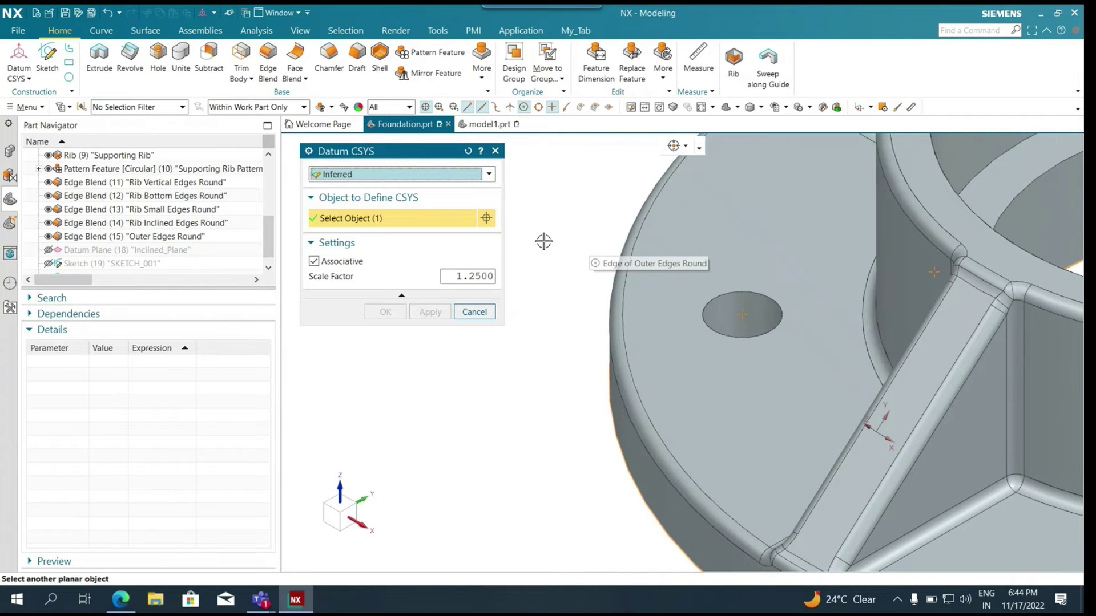
left_click(741, 330)
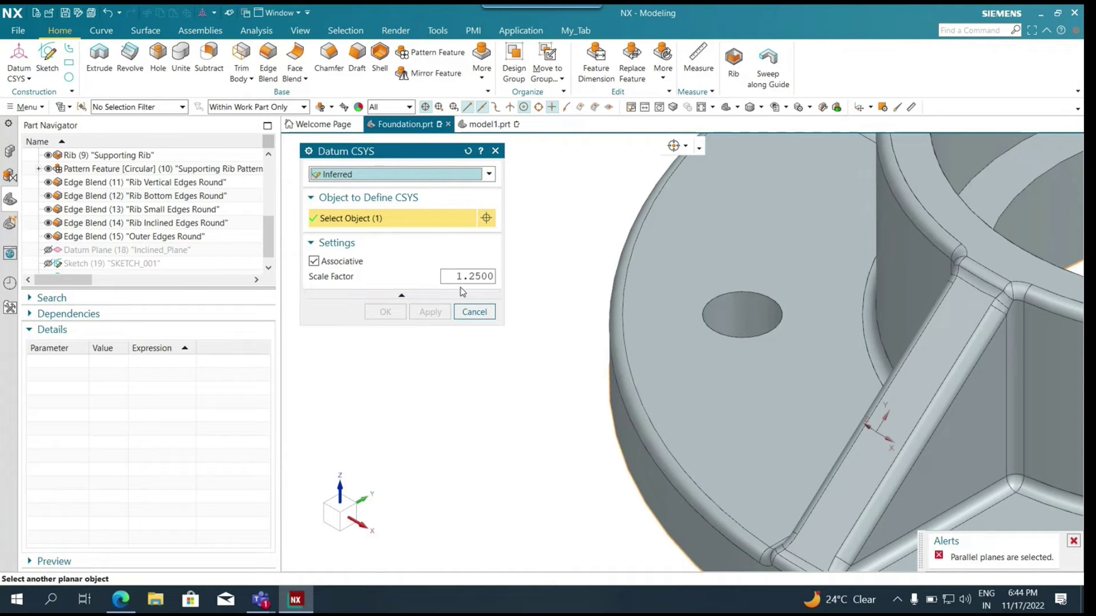
left_click(316, 244)
left_click(315, 246)
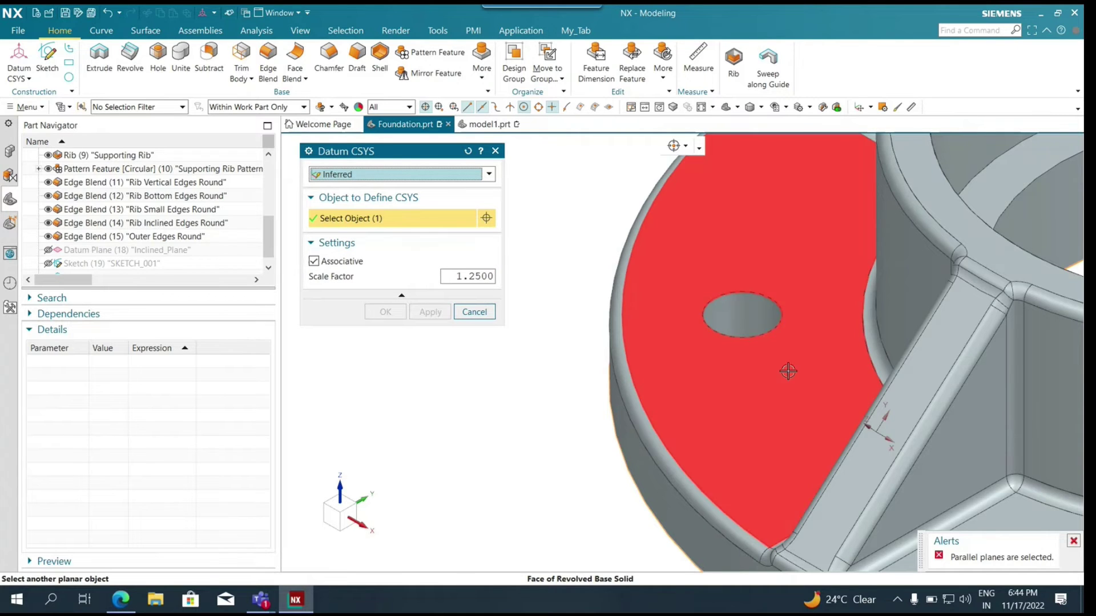
left_click(1074, 542)
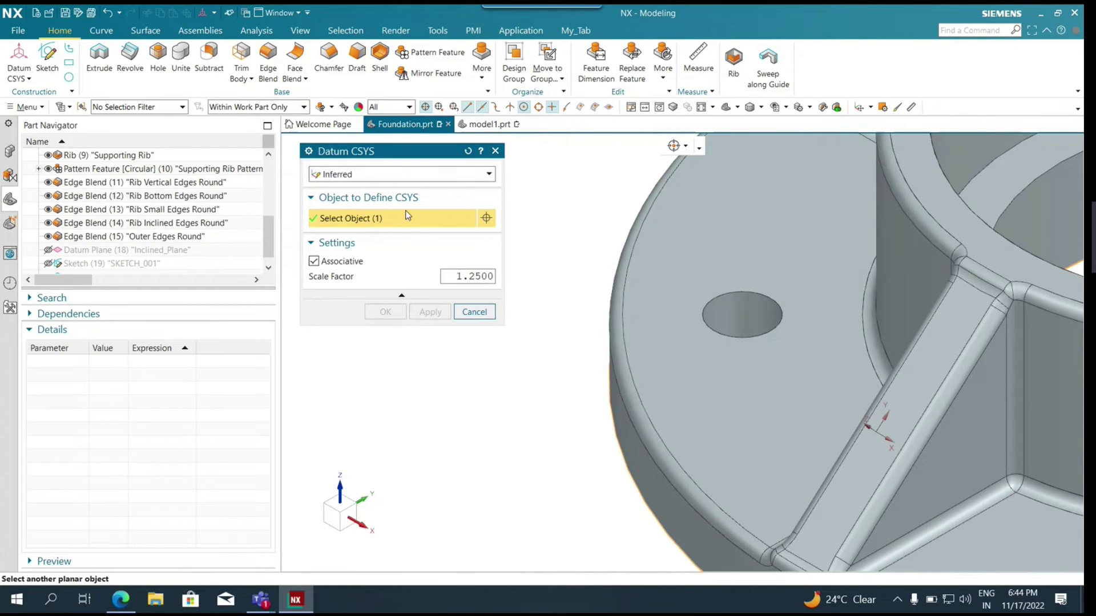
Switch the datum CSYS to the Origin, X-point, Y-point type and place its origin at the centre of the through hole using Inferred Point
left_click(358, 177)
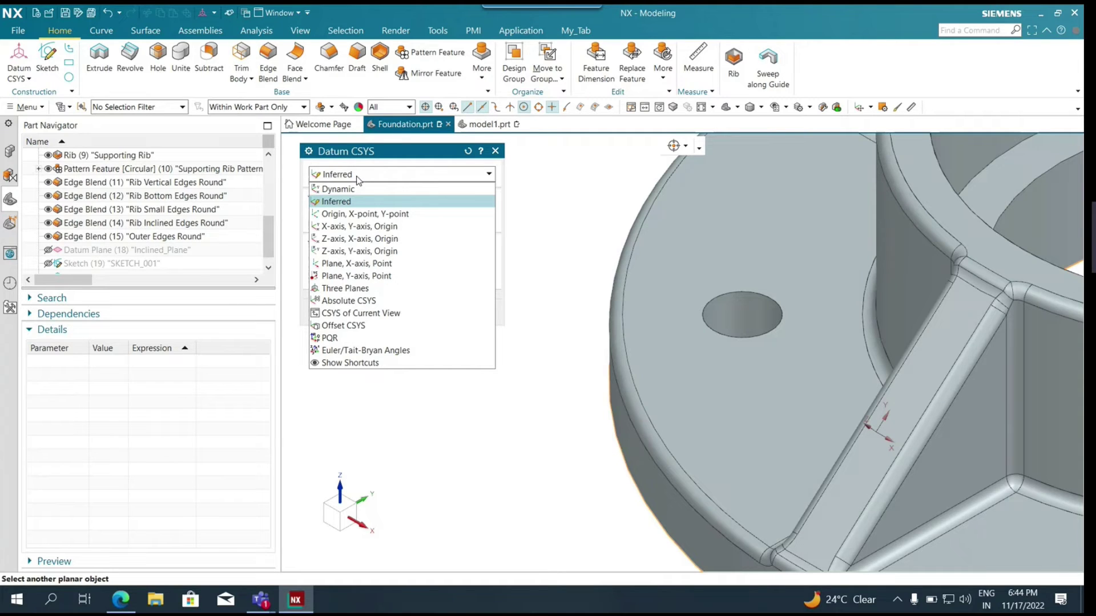
left_click(388, 214)
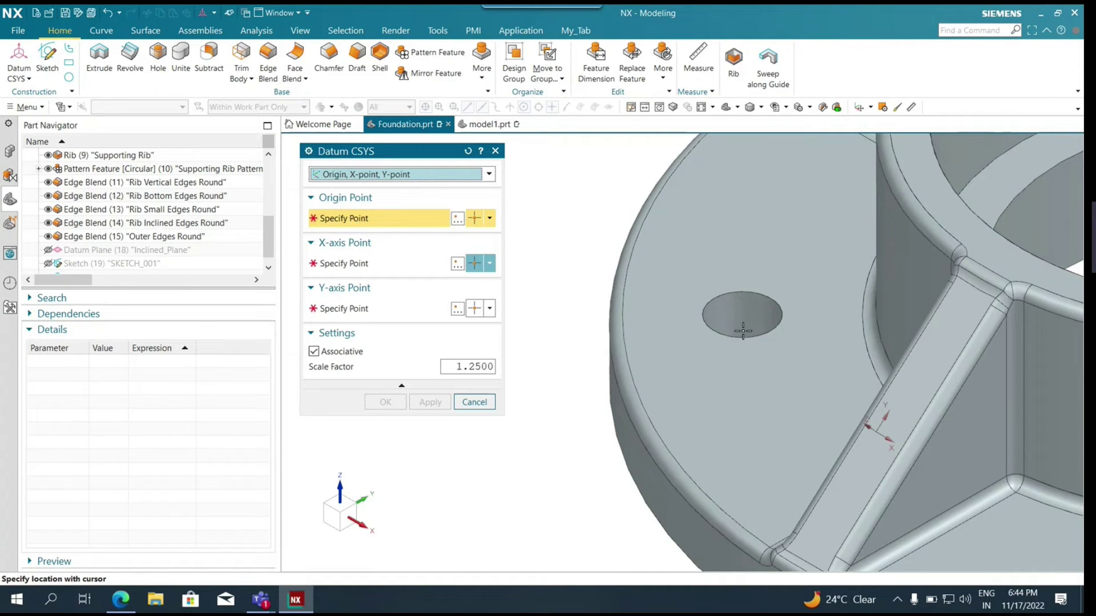
left_click(458, 219)
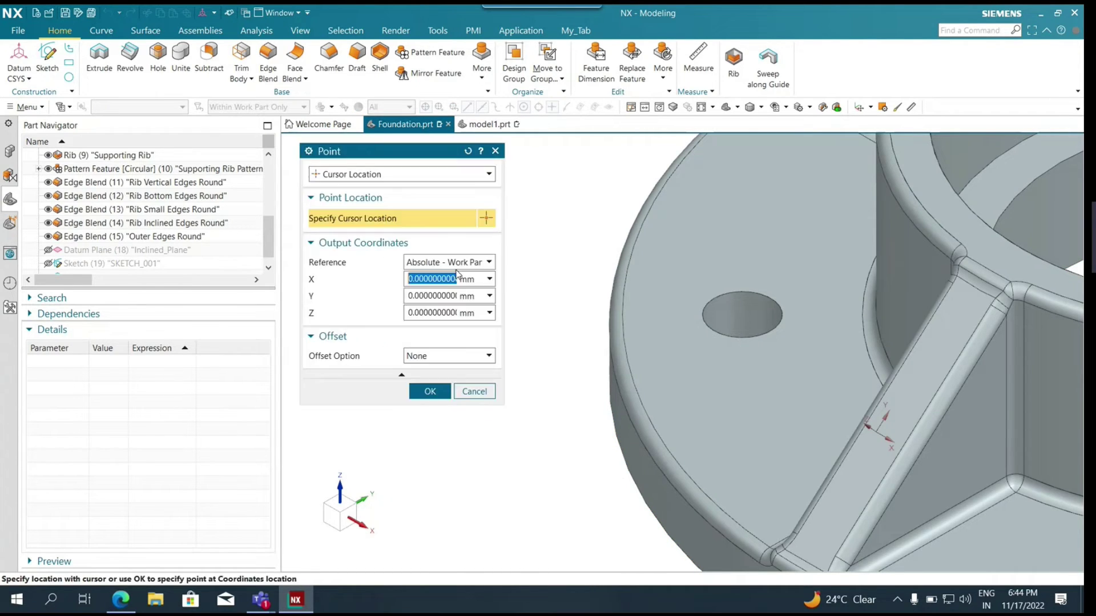
left_click(374, 182)
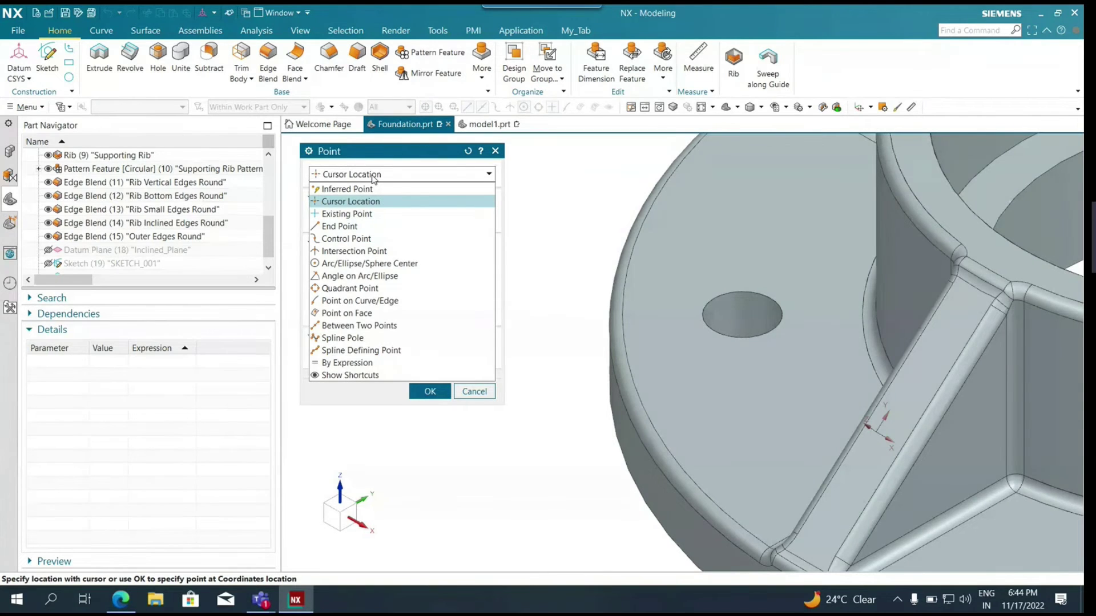
left_click(354, 186)
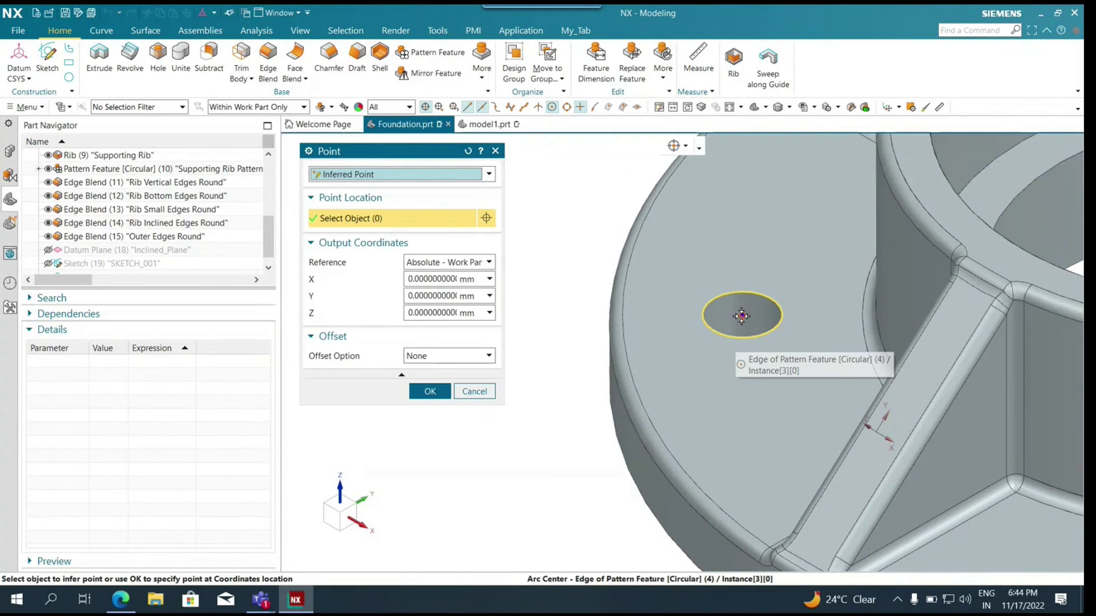
left_click(735, 337)
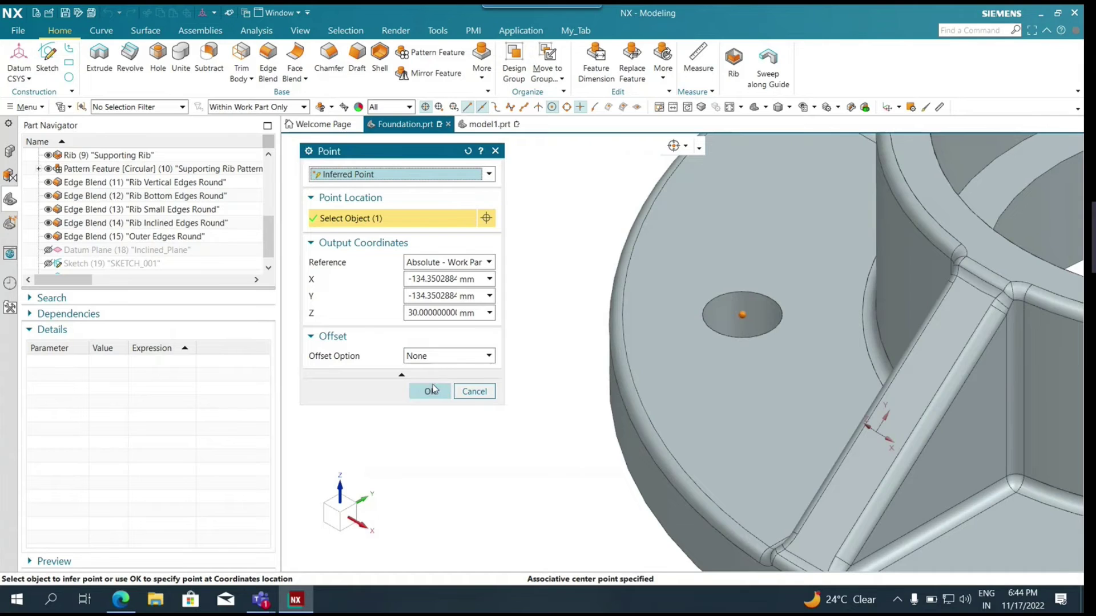
left_click(430, 391)
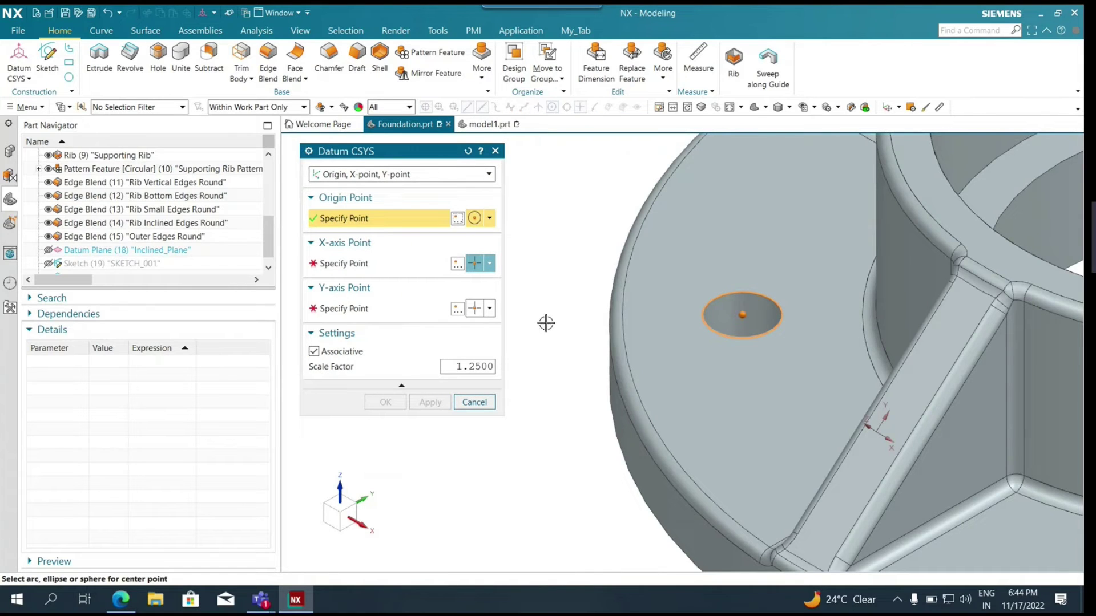
Define the X-axis point with Inferred Point at the edge endpoint where the rib's base meets the central hub
left_click(356, 268)
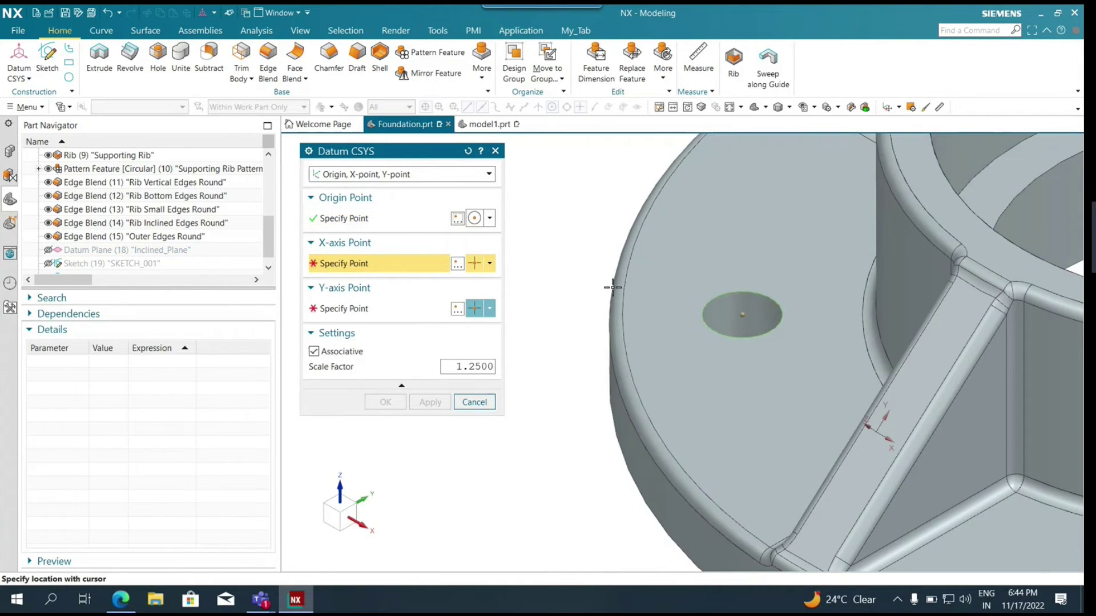
scroll(612, 286, "up", 3)
scroll(653, 306, "down", 6)
middle_click_drag(647, 375, 679, 391)
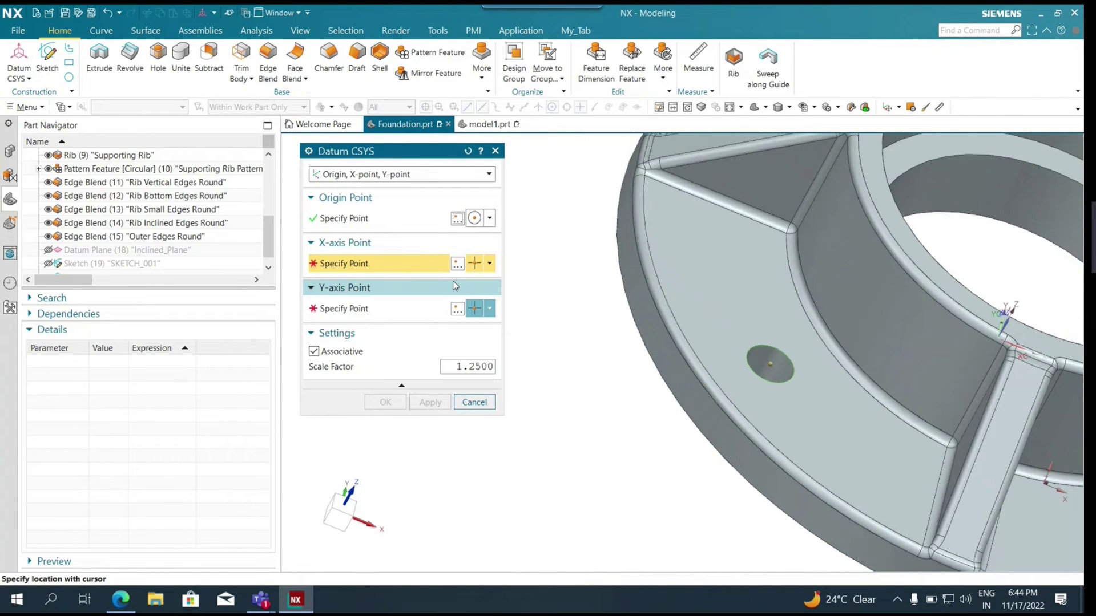
left_click(458, 264)
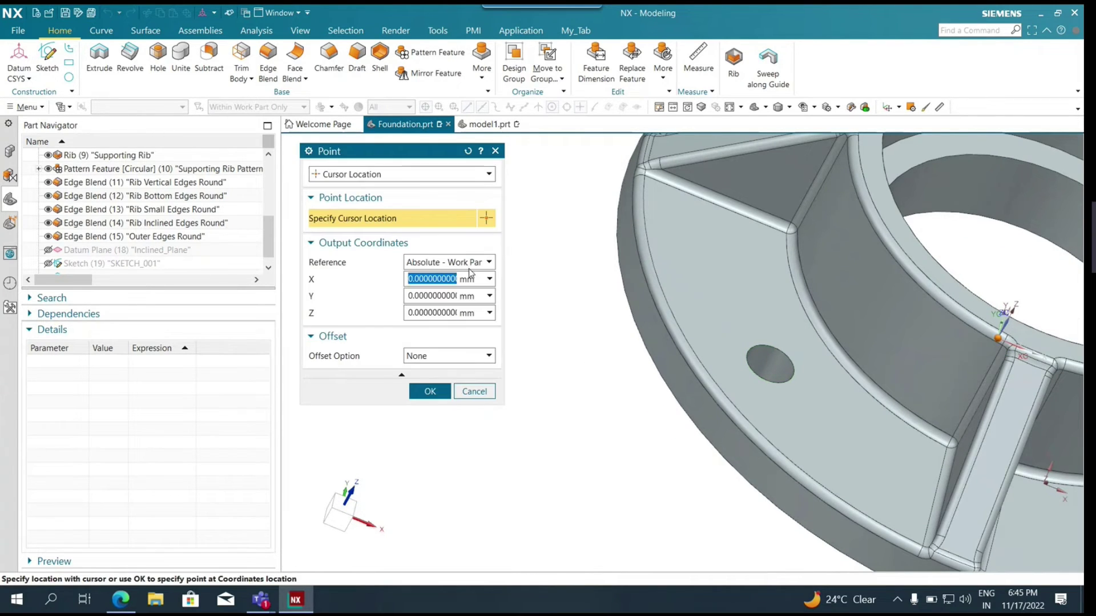
left_click(438, 181)
left_click(388, 184)
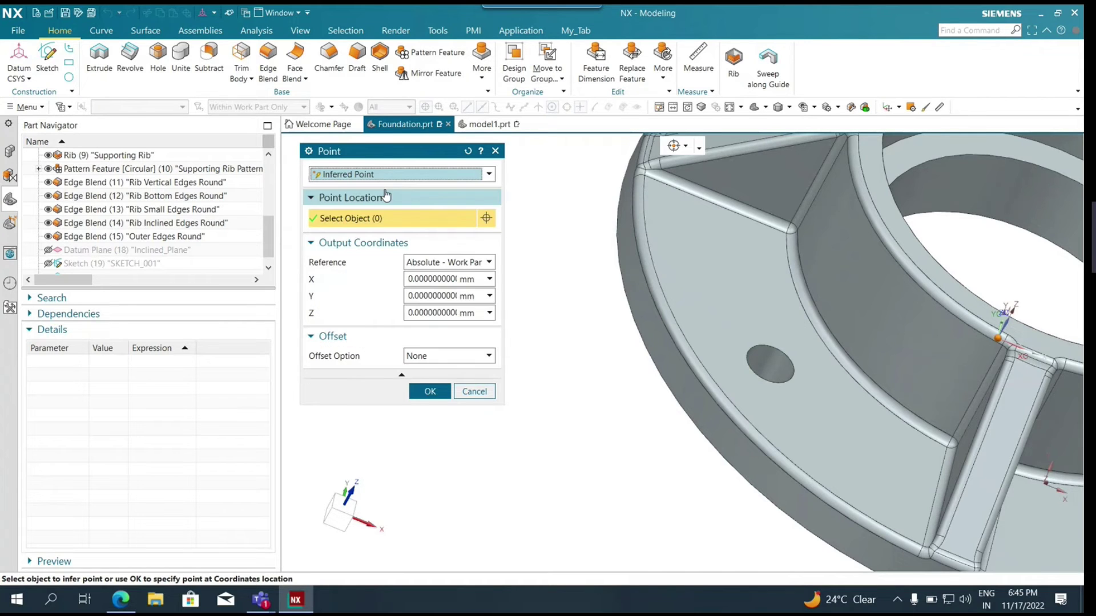
middle_click_drag(725, 393, 746, 406)
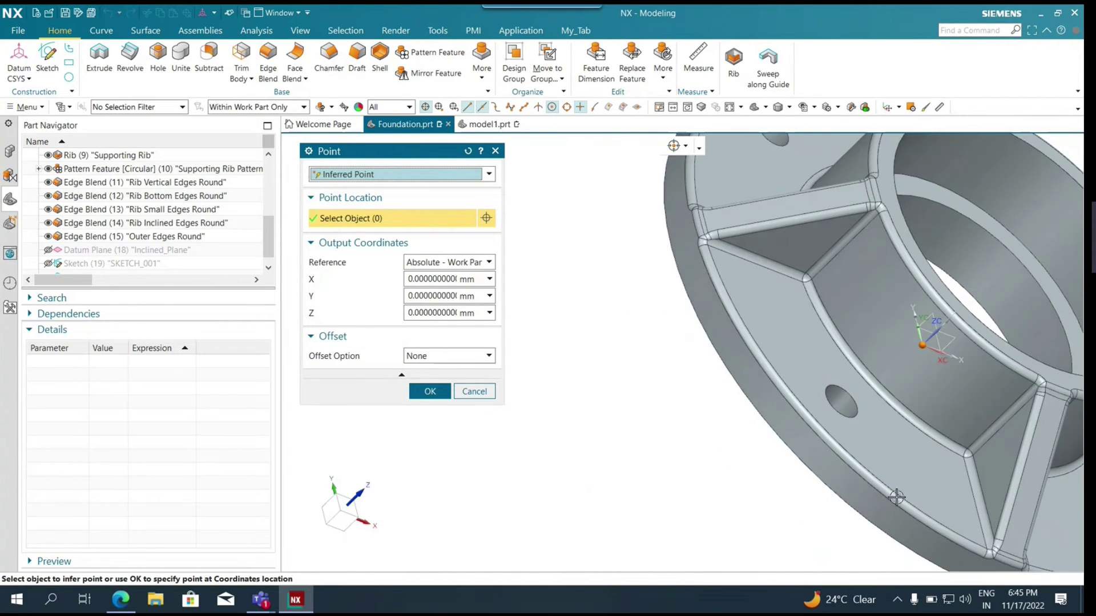
left_click(974, 455)
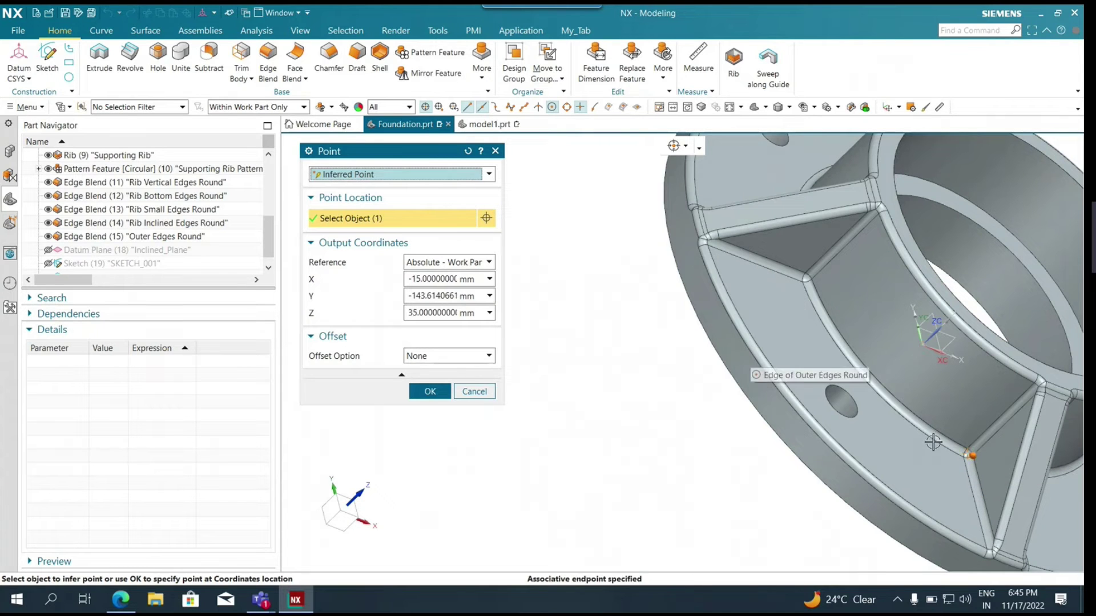
middle_click_drag(882, 410, 829, 387)
scroll(948, 389, "up", 1)
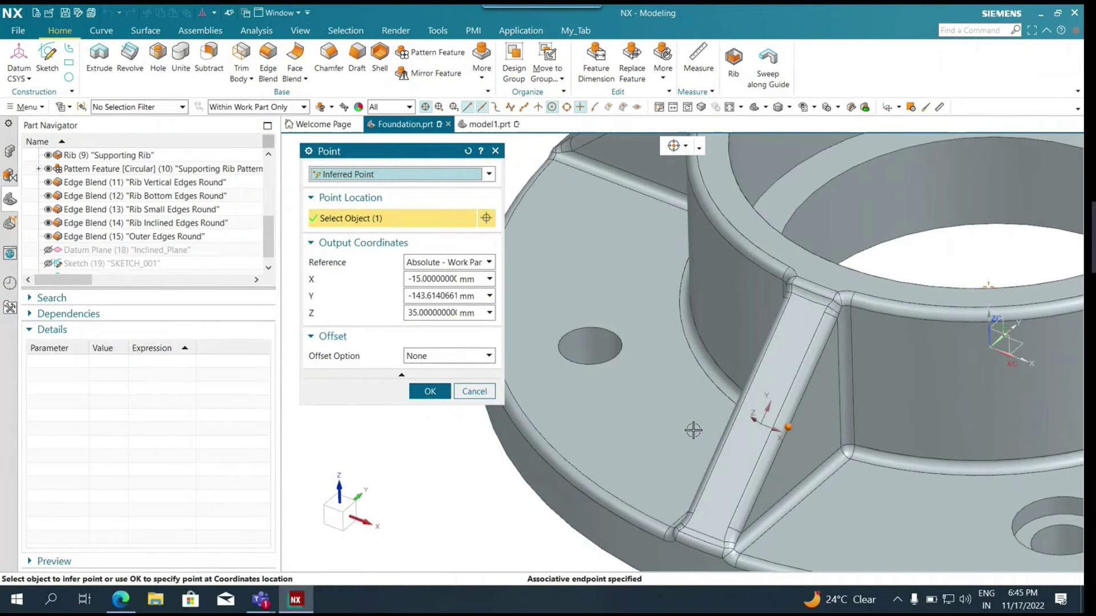
middle_click_drag(695, 433, 860, 433)
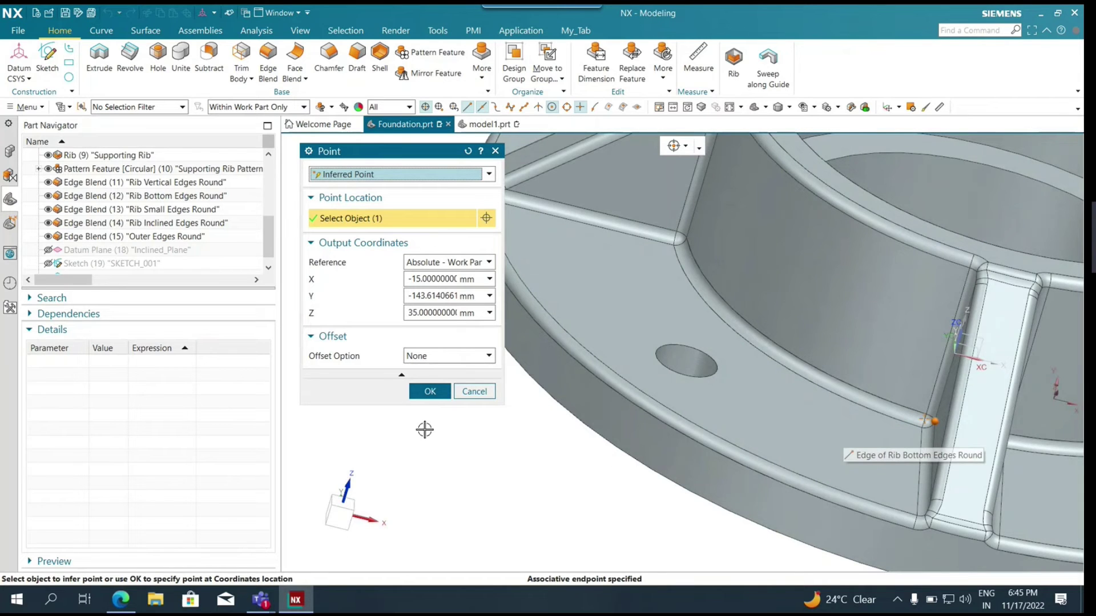
left_click(451, 262)
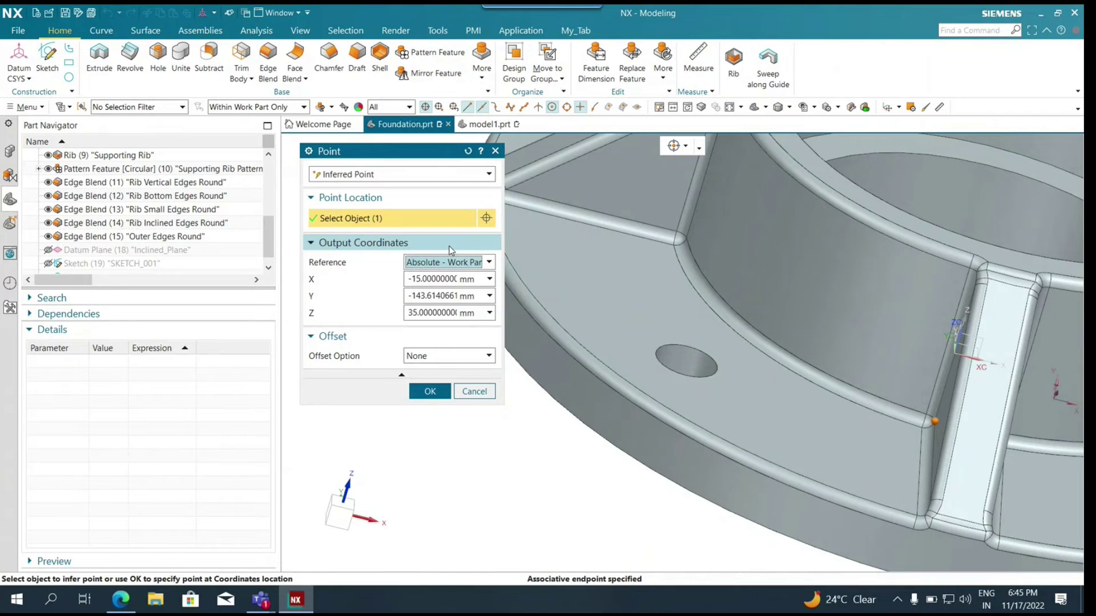
left_click(431, 392)
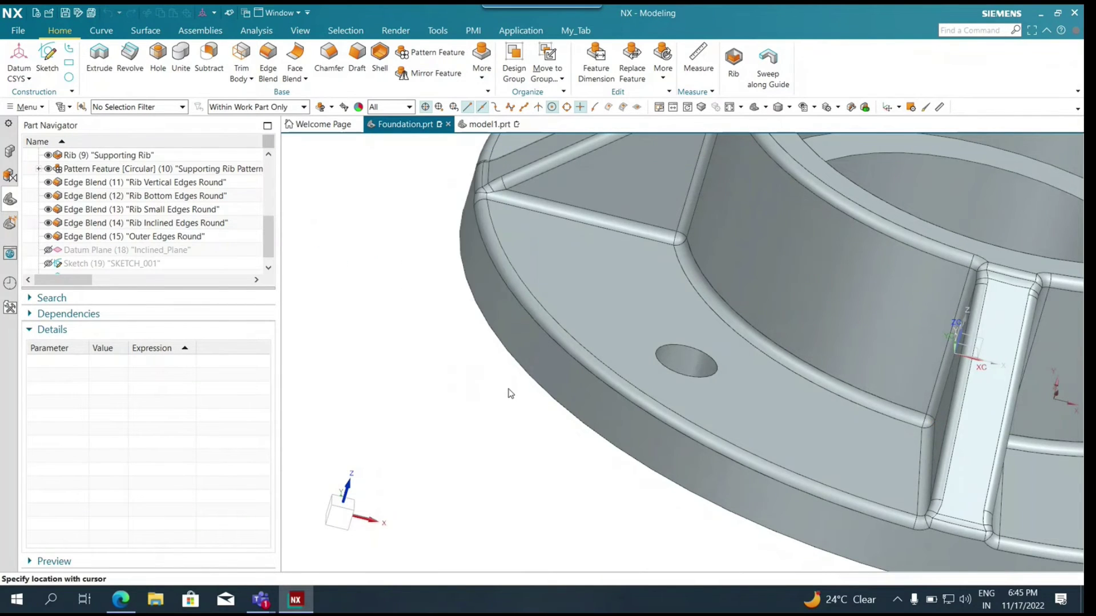
Define the Y-axis point with Inferred Point at the outer base corner of the neighbouring rib on the other side of the hole
left_click(347, 309)
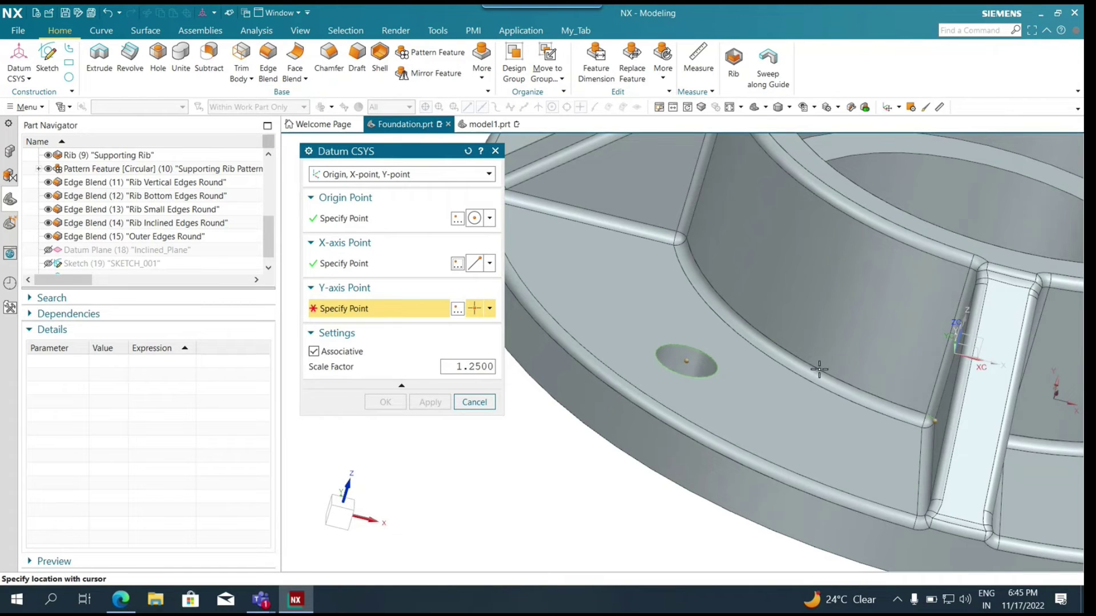
left_click(458, 309)
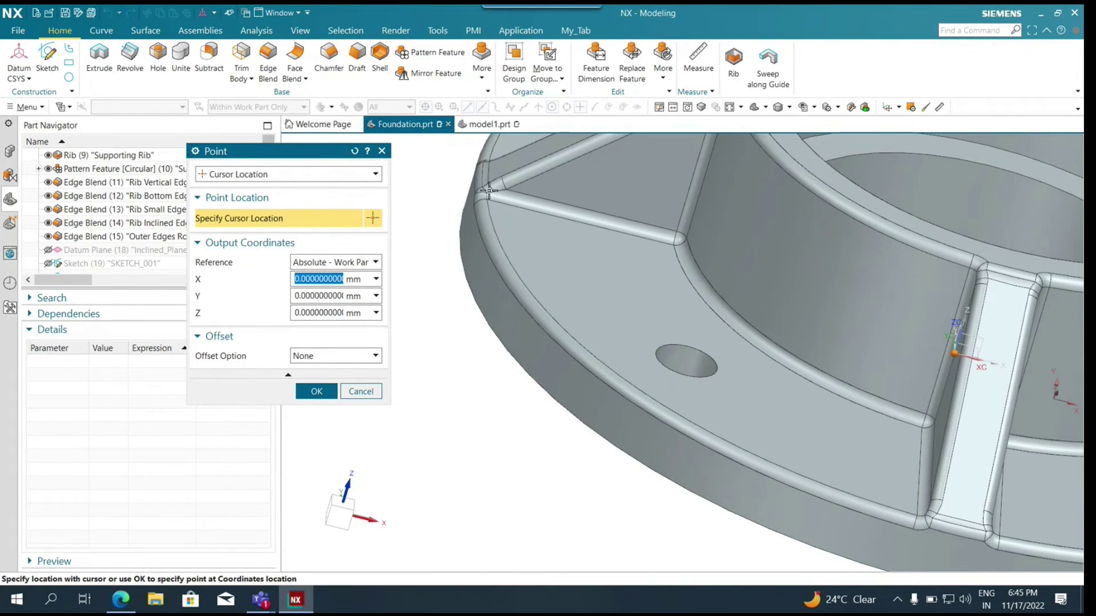
left_click(289, 180)
left_click(234, 189)
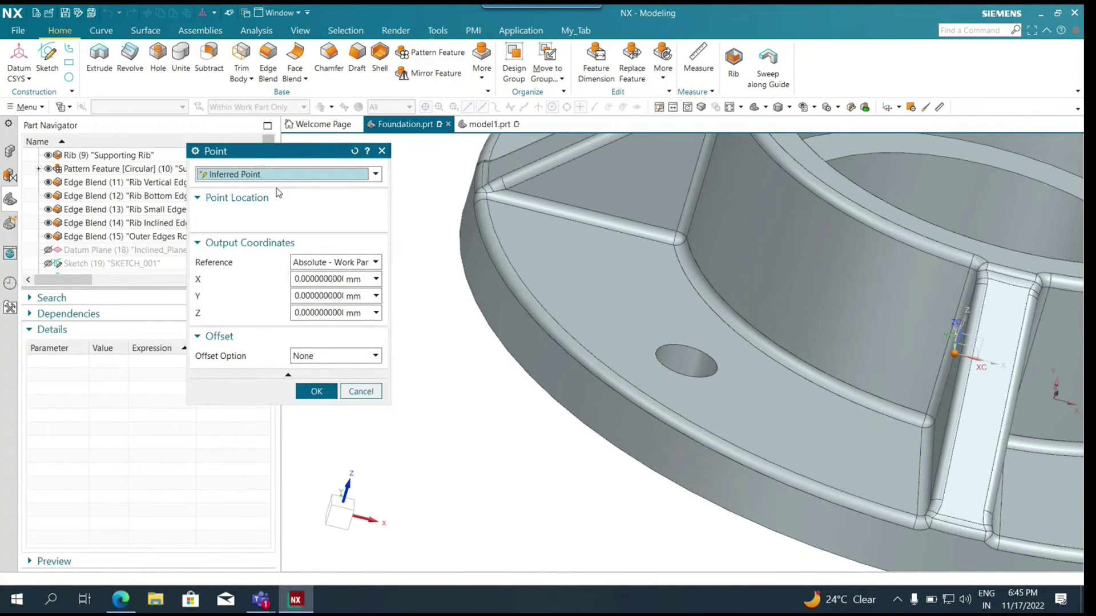
left_click(488, 195)
left_click(330, 393)
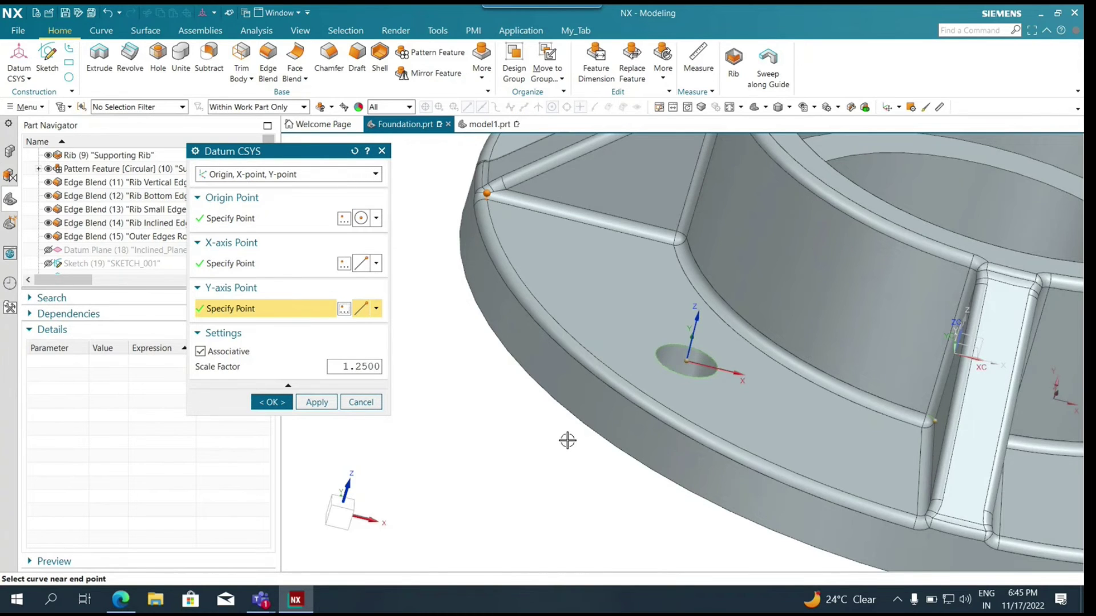
Review the origin, X-axis and Y-axis points, then create the associative datum CSYS on the through hole
middle_click_drag(566, 440, 472, 421)
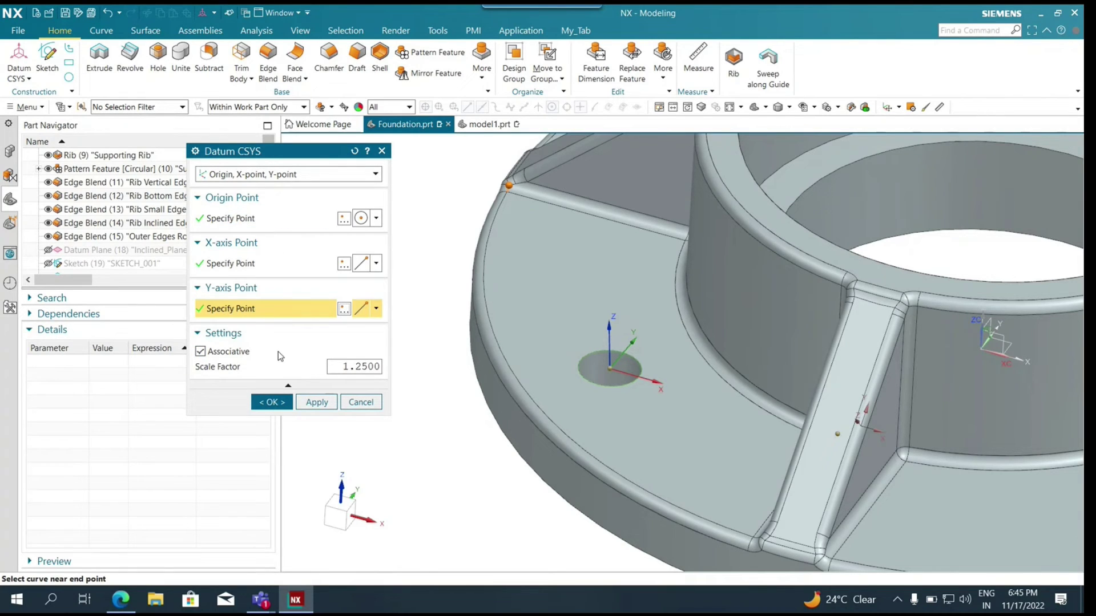
left_click(234, 219)
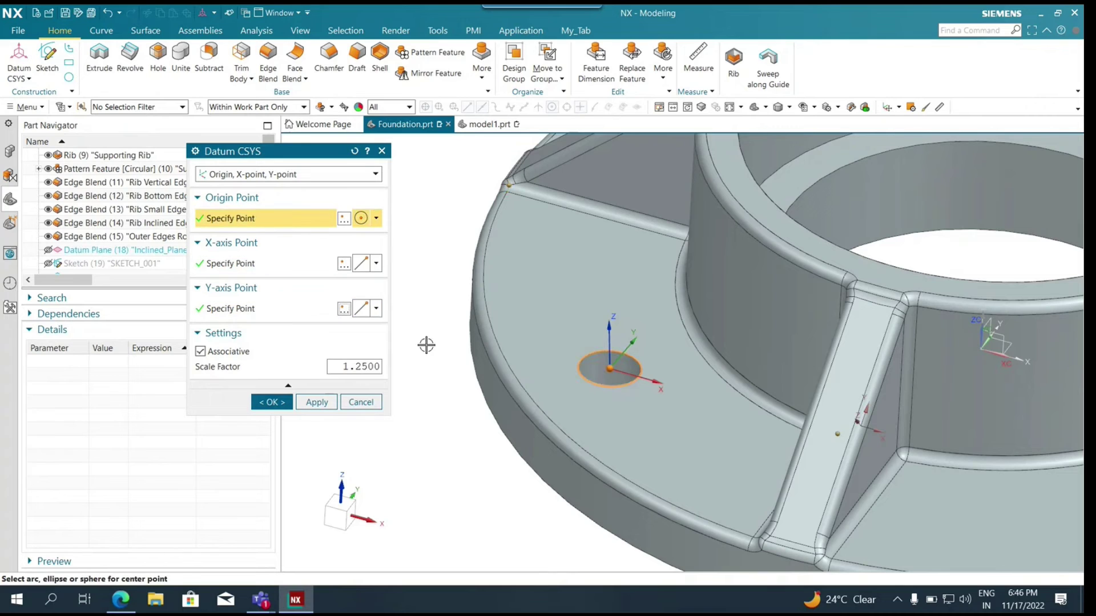
left_click(234, 266)
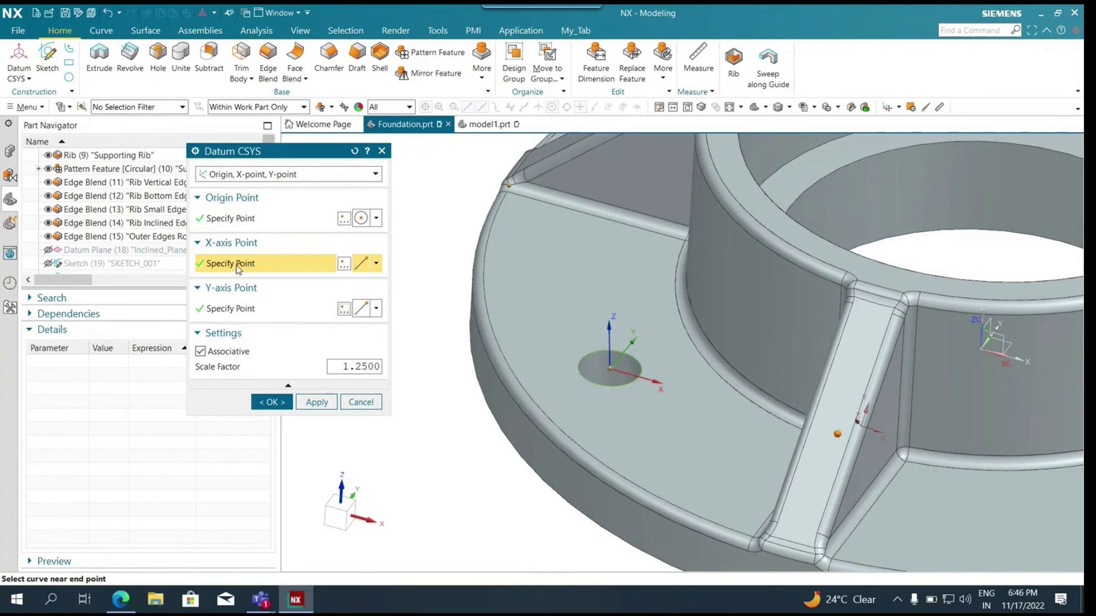
left_click(255, 313)
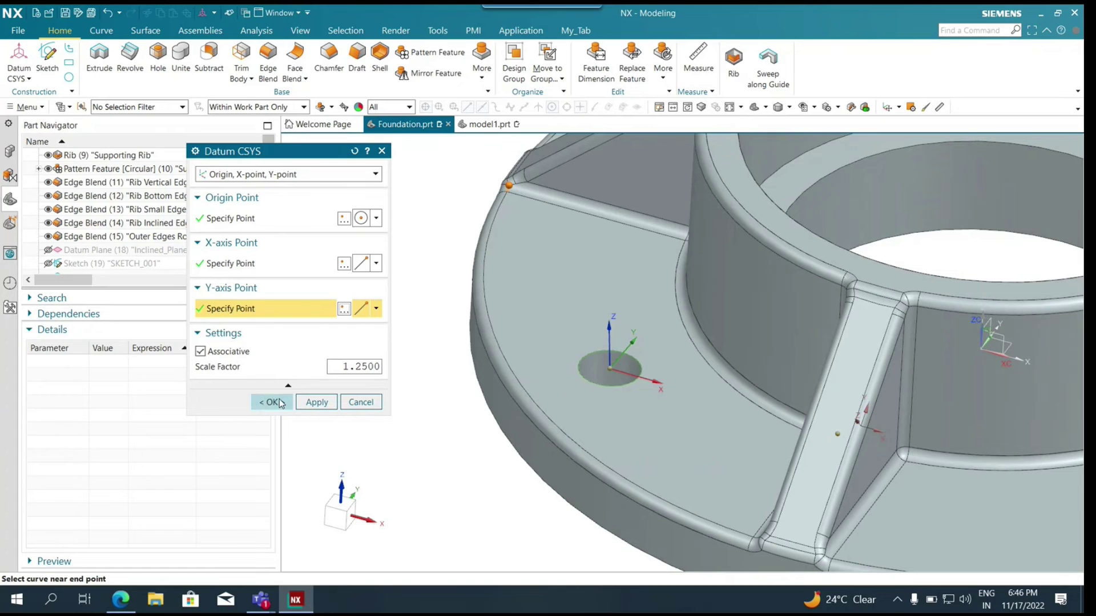
left_click(271, 402)
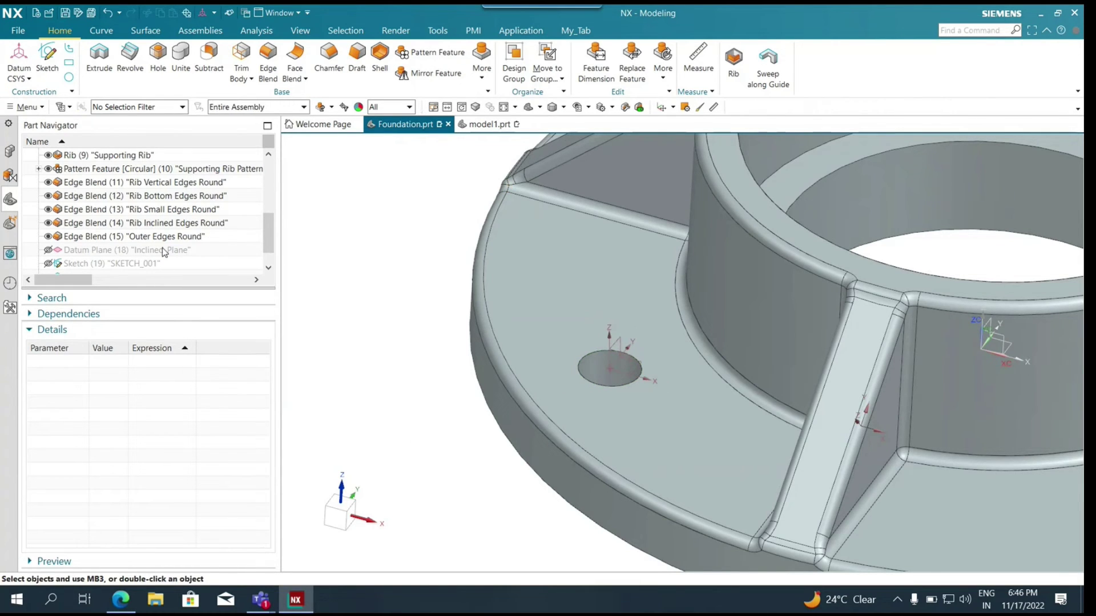
Examine the new datum coordinate system in the feature history and on the hole, comparing it with the part's other coordinate systems
scroll(168, 255, "down", 1)
left_click(160, 266)
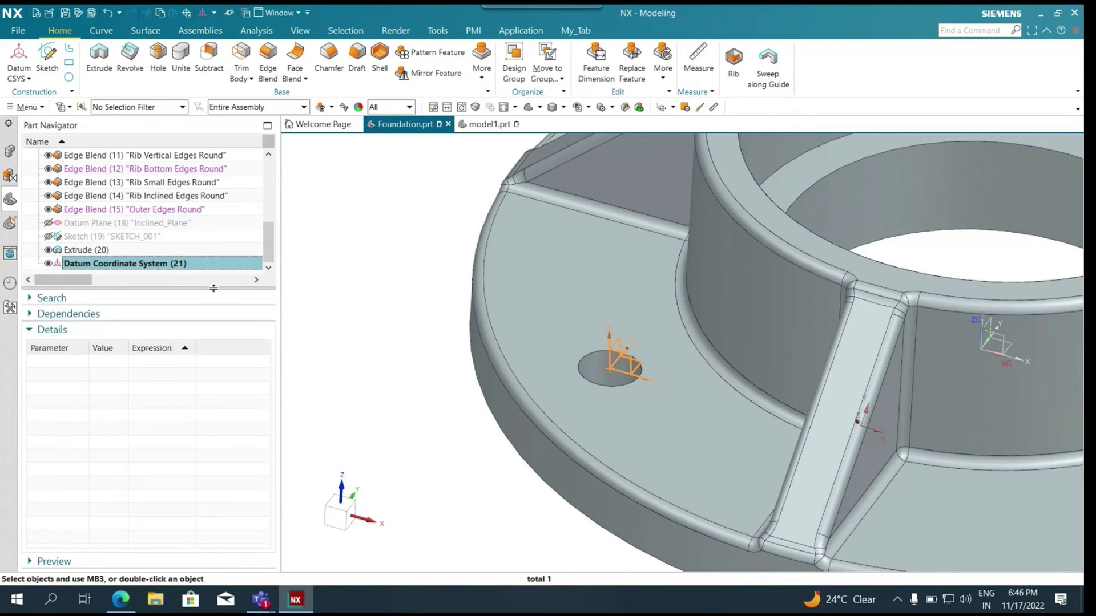
key("Escape")
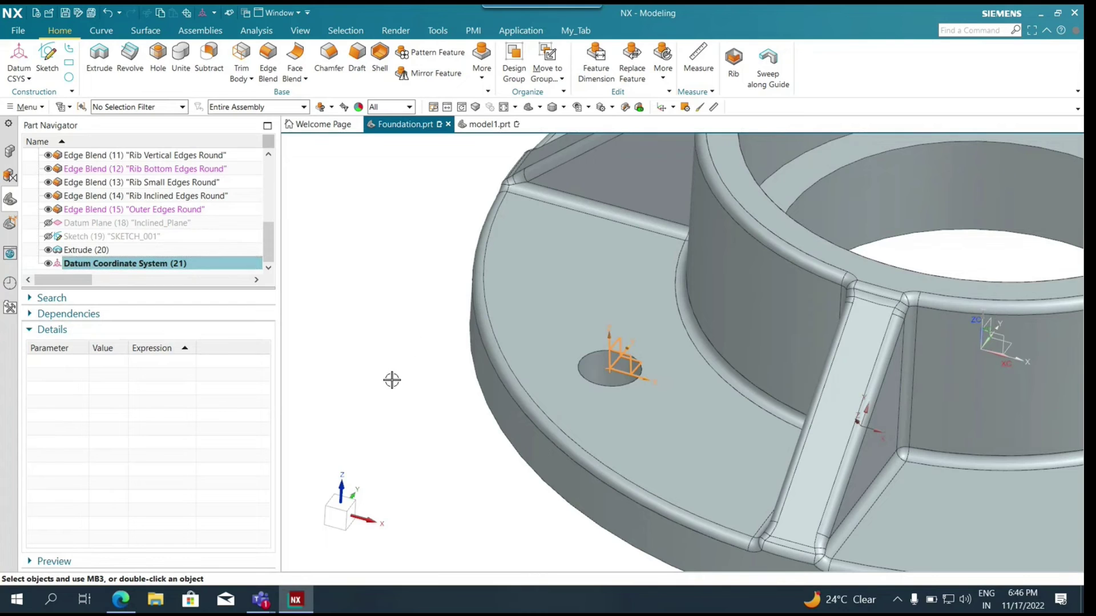
middle_click_drag(380, 368, 384, 367)
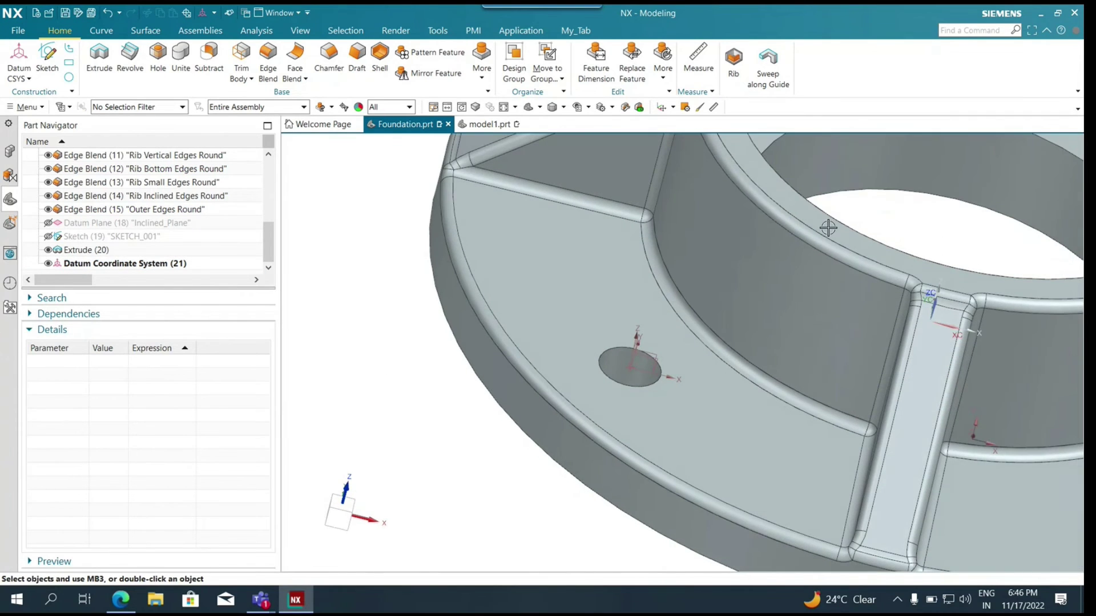
scroll(524, 348, "up", 5)
scroll(524, 348, "down", 5)
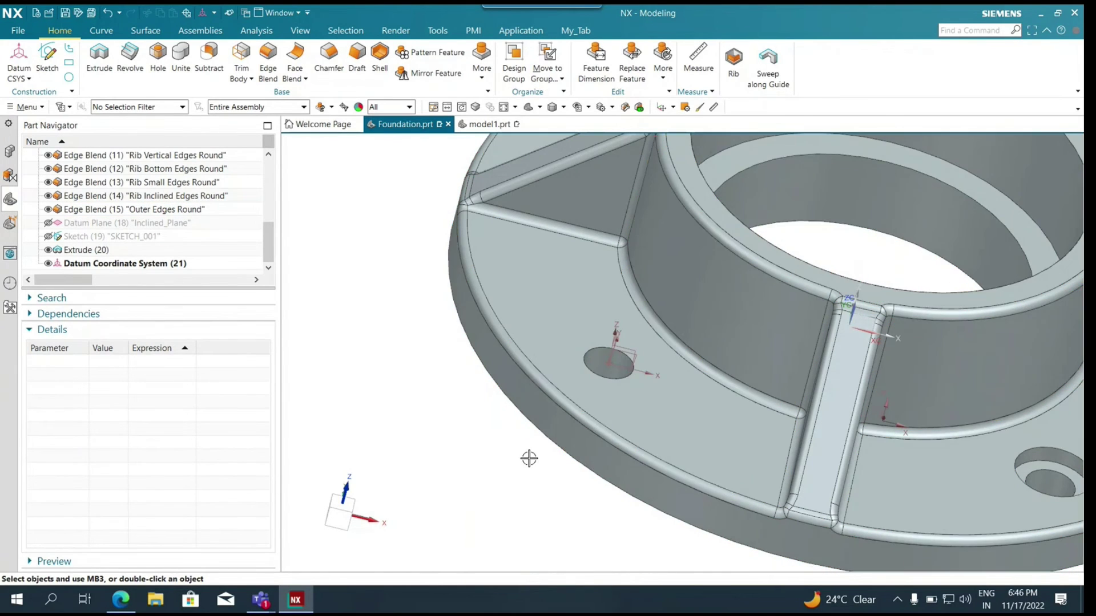
scroll(514, 460, "down", 4)
scroll(496, 448, "up", 2)
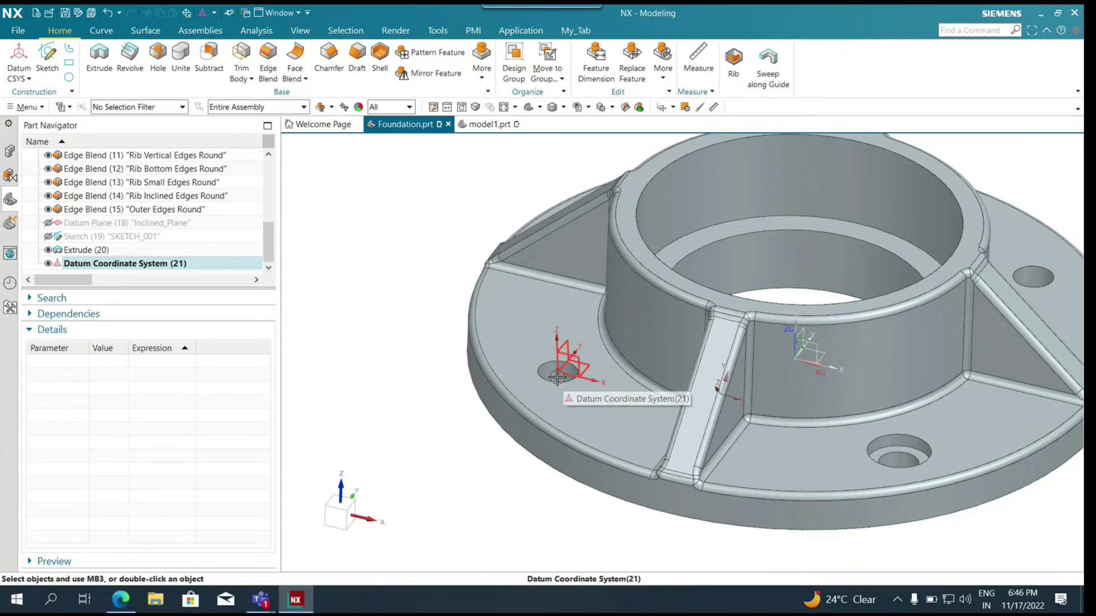
scroll(486, 469, "down", 2)
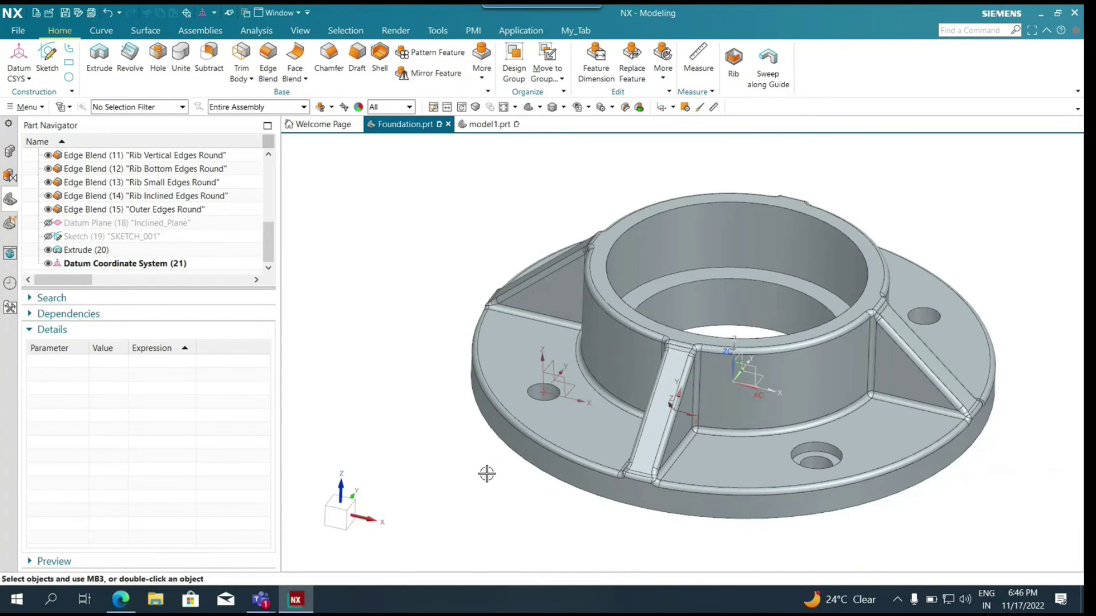
middle_click_drag(484, 482, 498, 479)
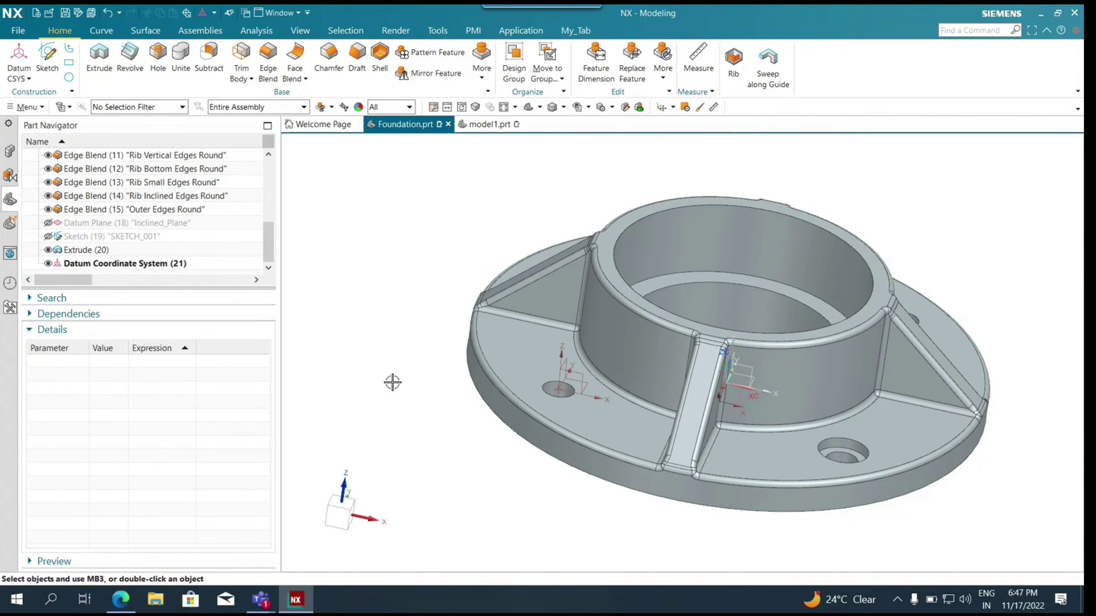
Switch to the i GET IT learning site in the browser and show the course catalog
left_click(117, 608)
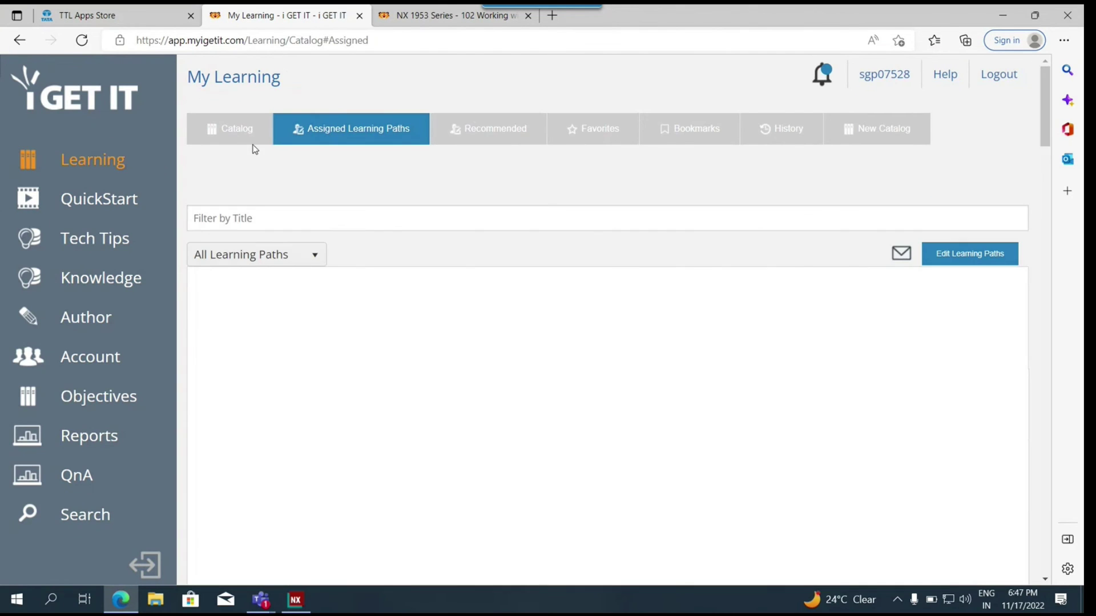
left_click(247, 141)
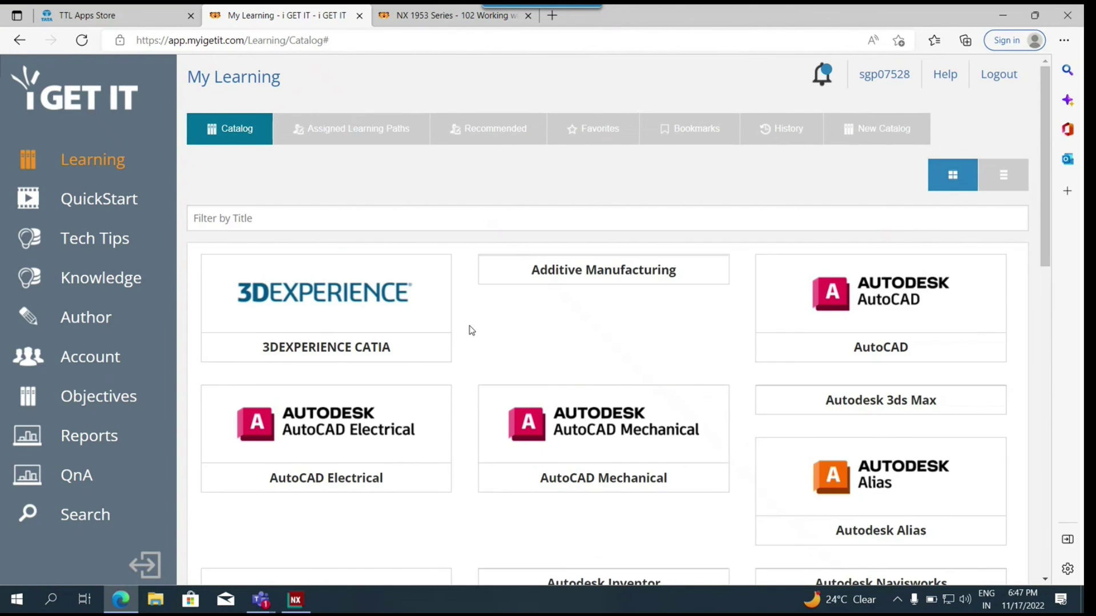
Open the NX category in the course catalog and filter it by the NX 1953 Series subcategory
scroll(471, 331, "down", 8)
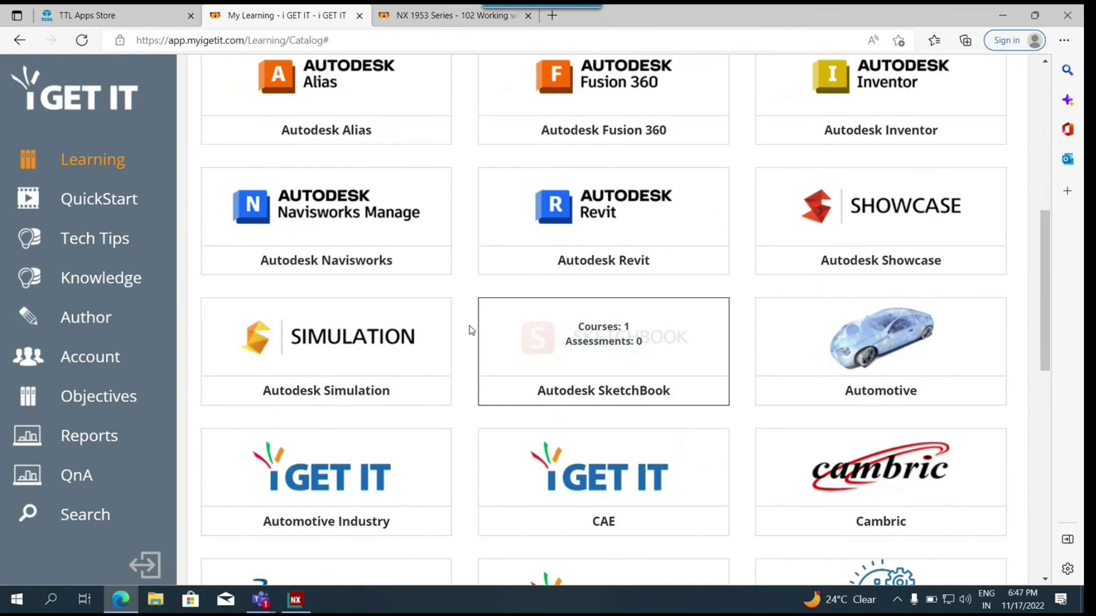
scroll(472, 330, "down", 10)
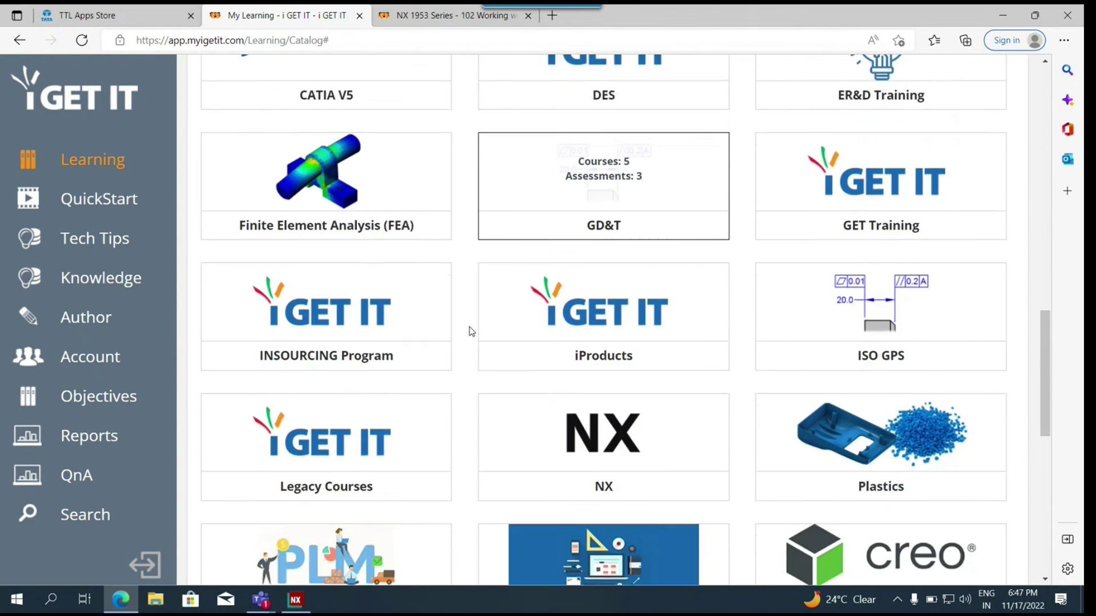
scroll(471, 331, "down", 3)
left_click(579, 299)
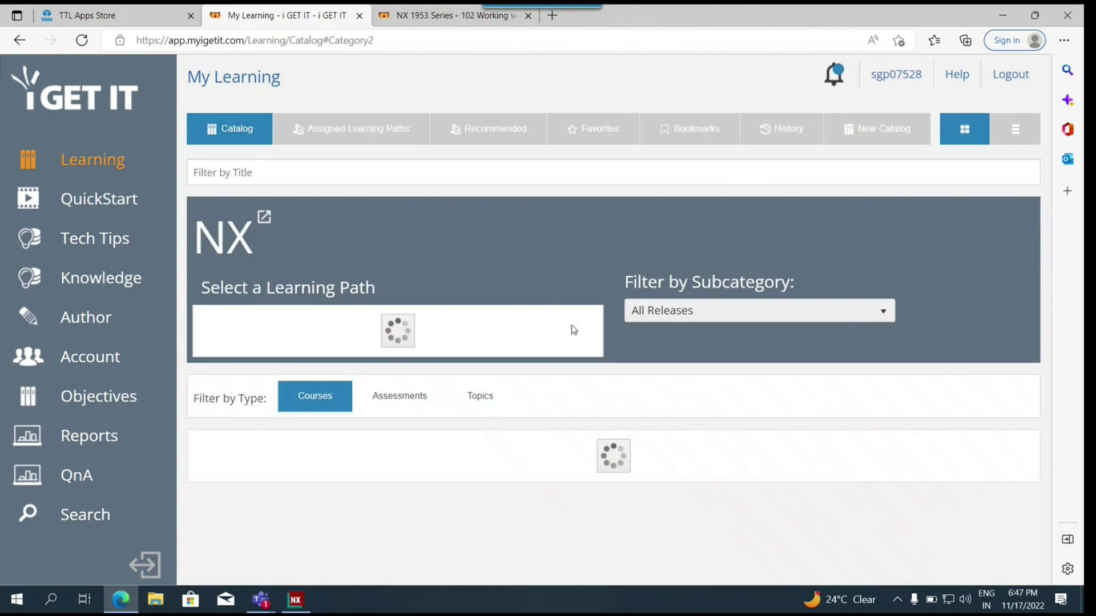
left_click(694, 357)
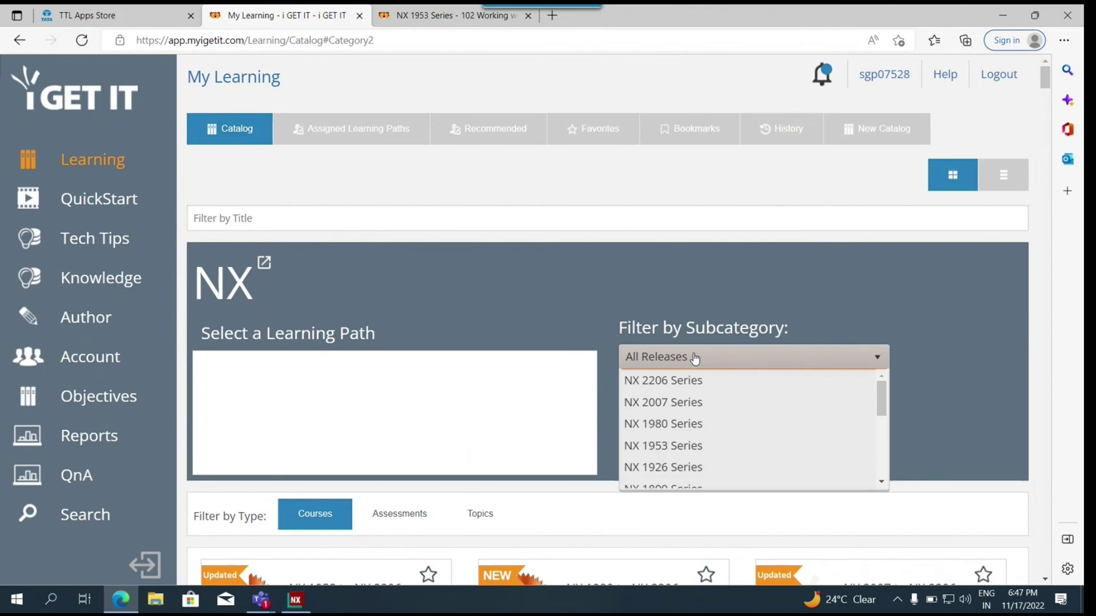
left_click(683, 469)
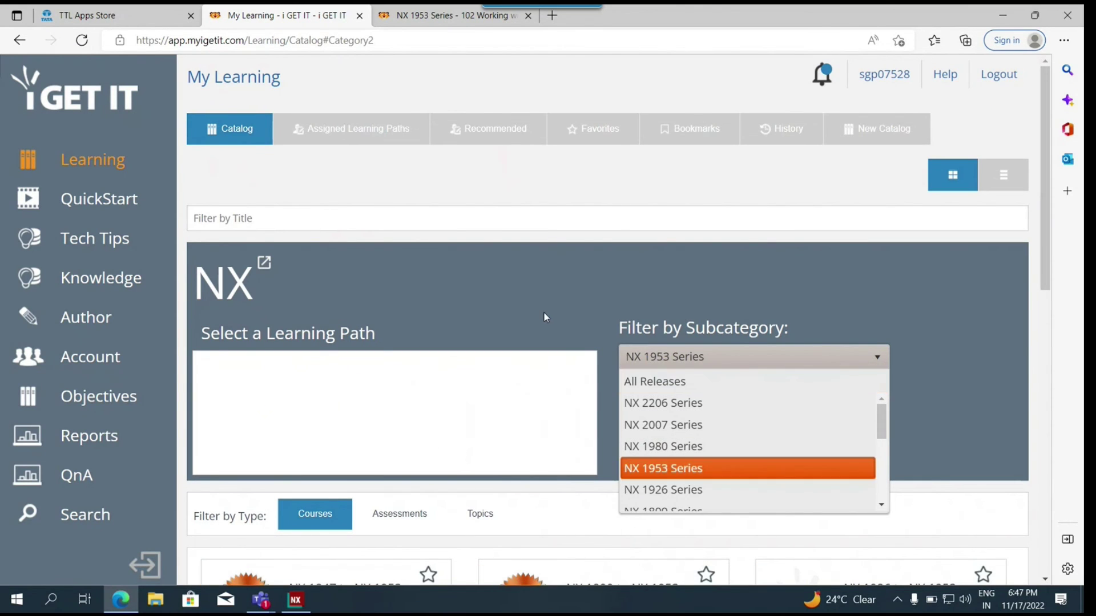
Show the Foundation part in NX, and return to the browser to review the NX 1953 Series course list
left_click(295, 599)
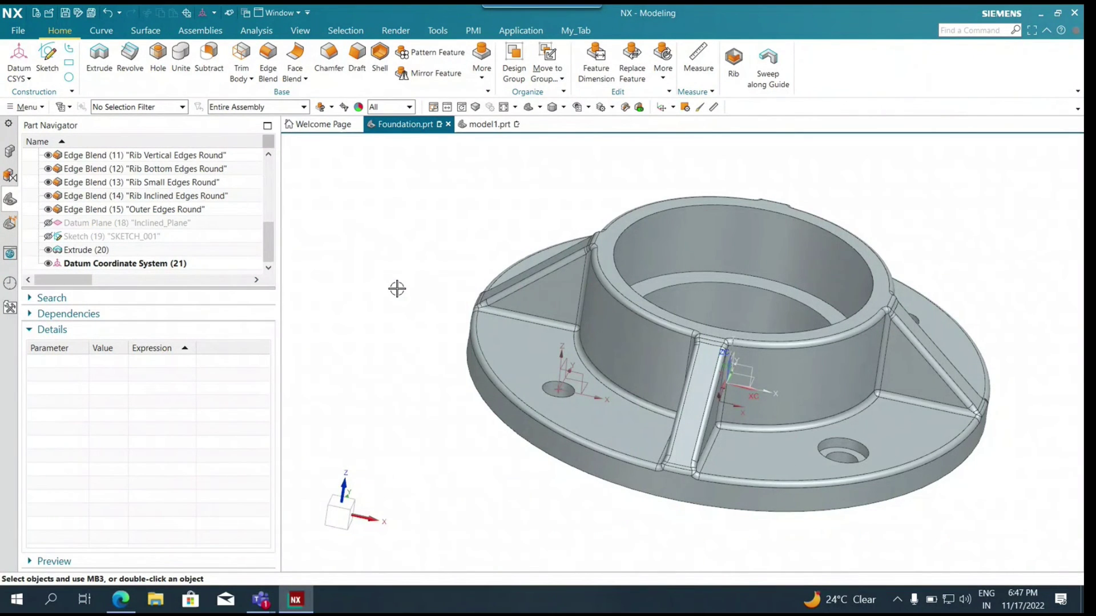
left_click(1042, 19)
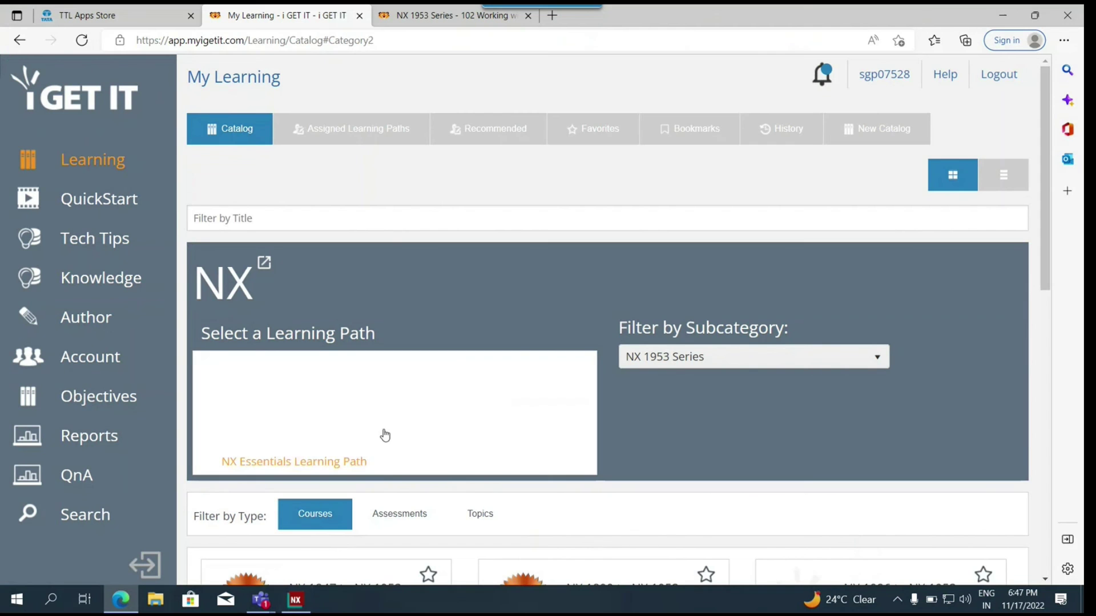
scroll(507, 355, "down", 5)
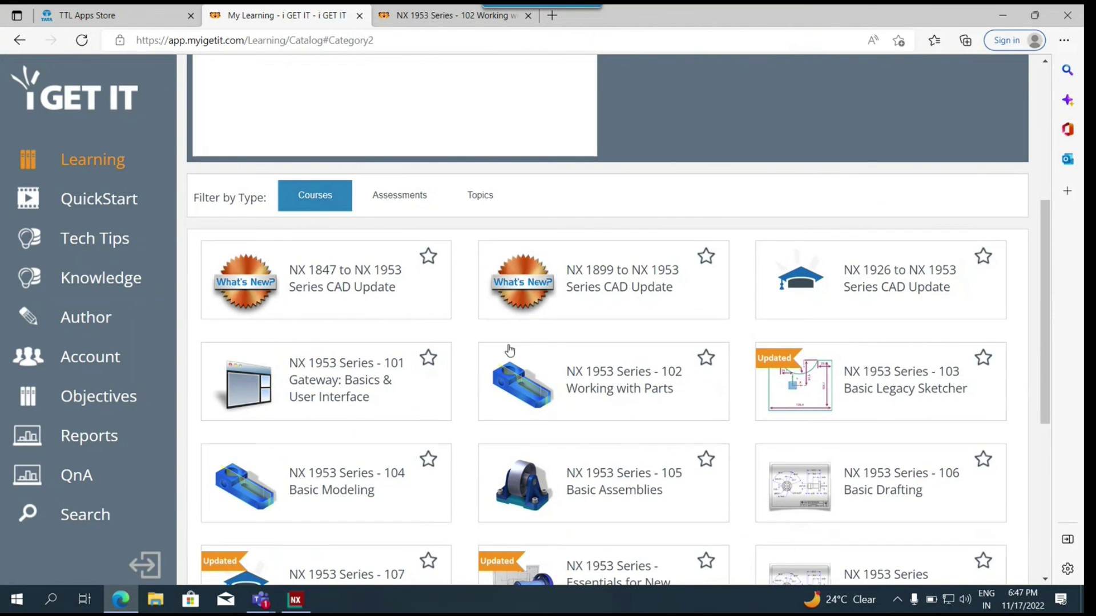
scroll(548, 251, "down", 2)
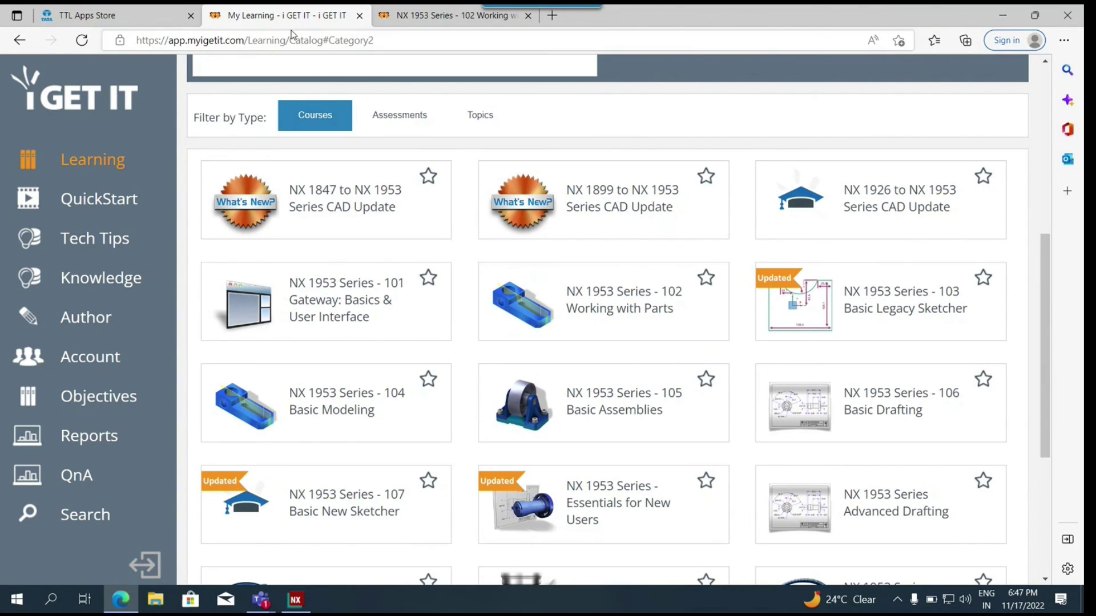
Show the NX 1953 Series - 102 Working with Parts course and examine the lessons in its Coordinate Systems unit
left_click(1035, 16)
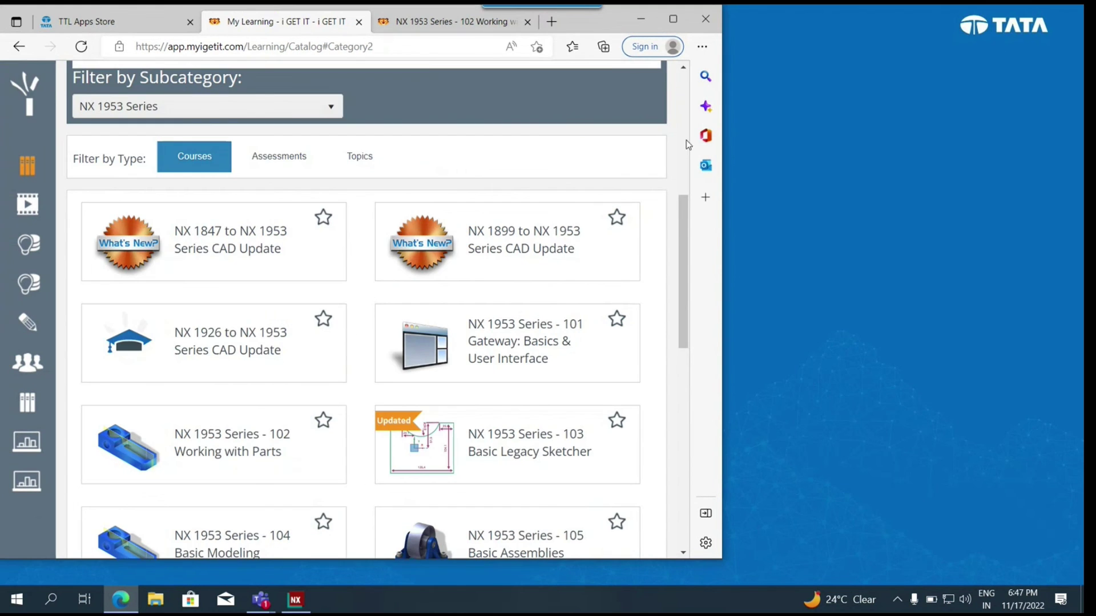
left_click(451, 21)
left_click(673, 19)
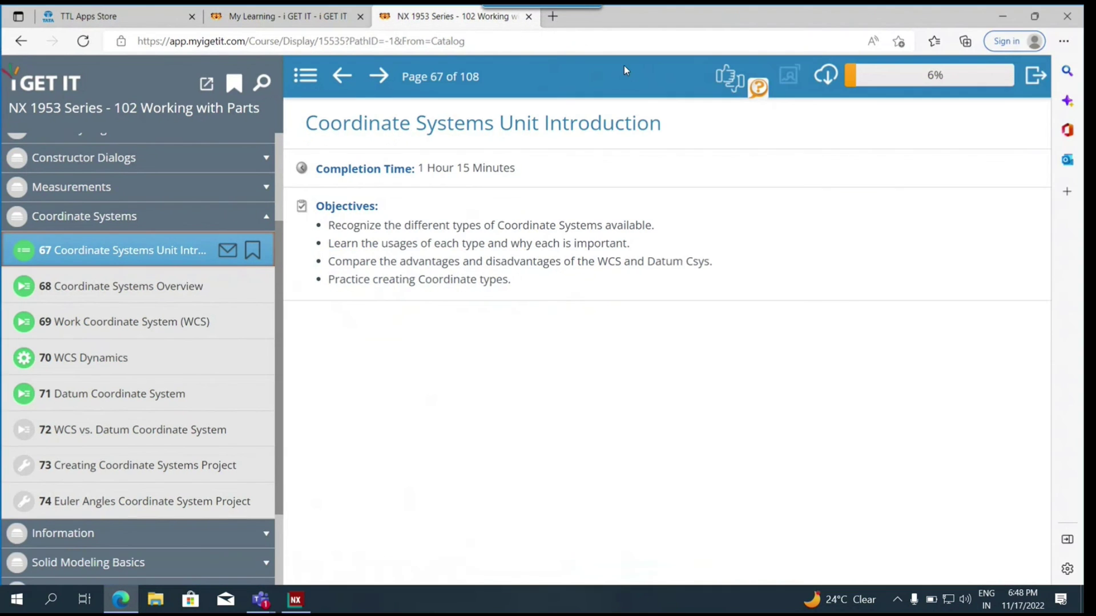
scroll(209, 279, "up", 3)
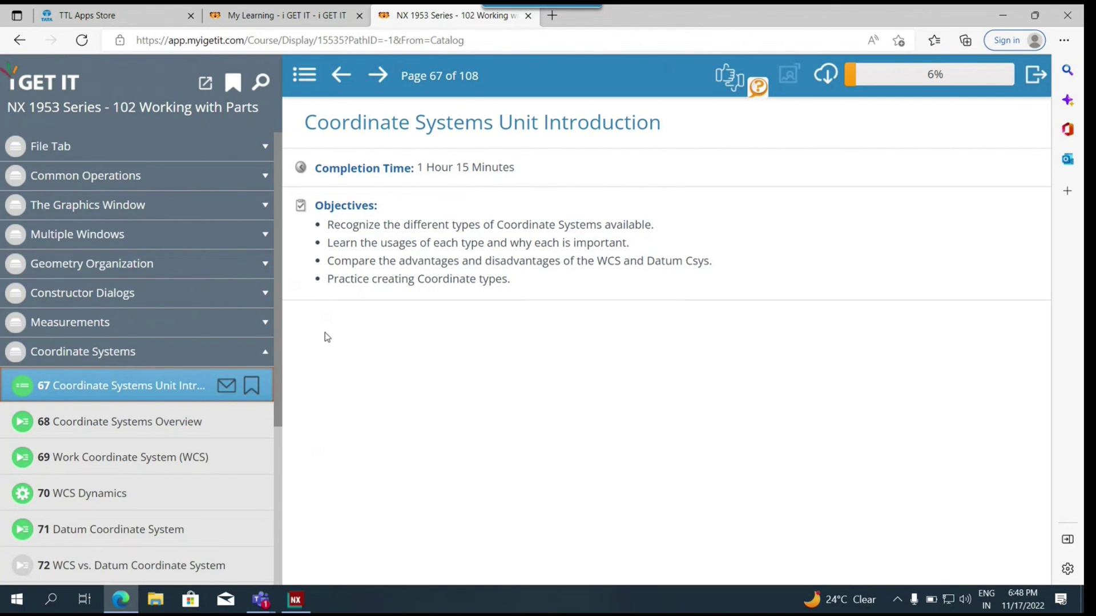
scroll(106, 370, "down", 2)
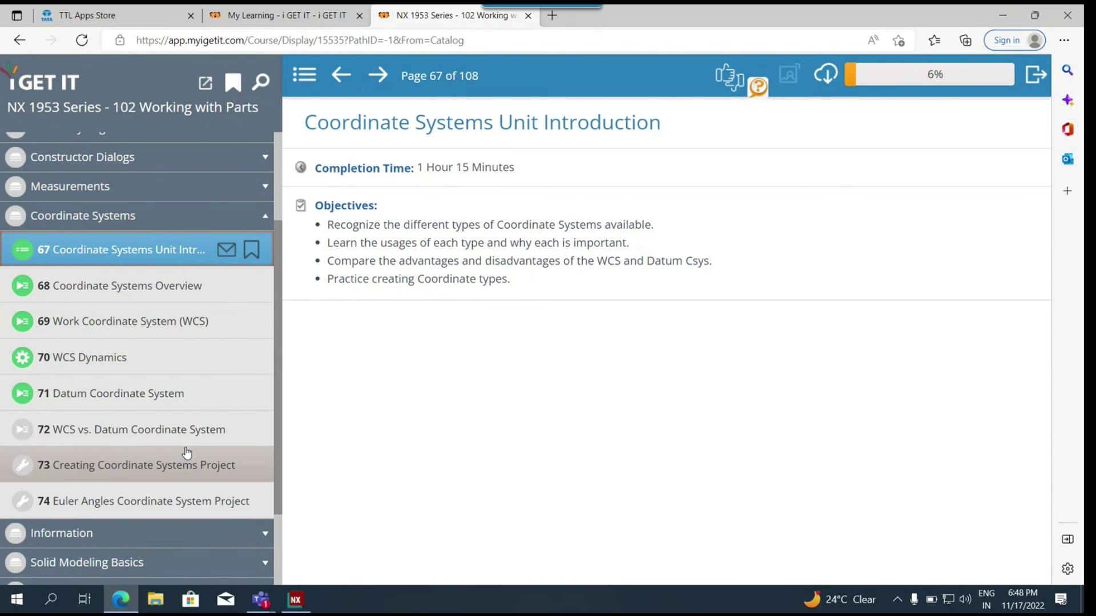
Check the Teams meeting window, and return to the Coordinate Systems Unit Introduction in the browser
key("super+d")
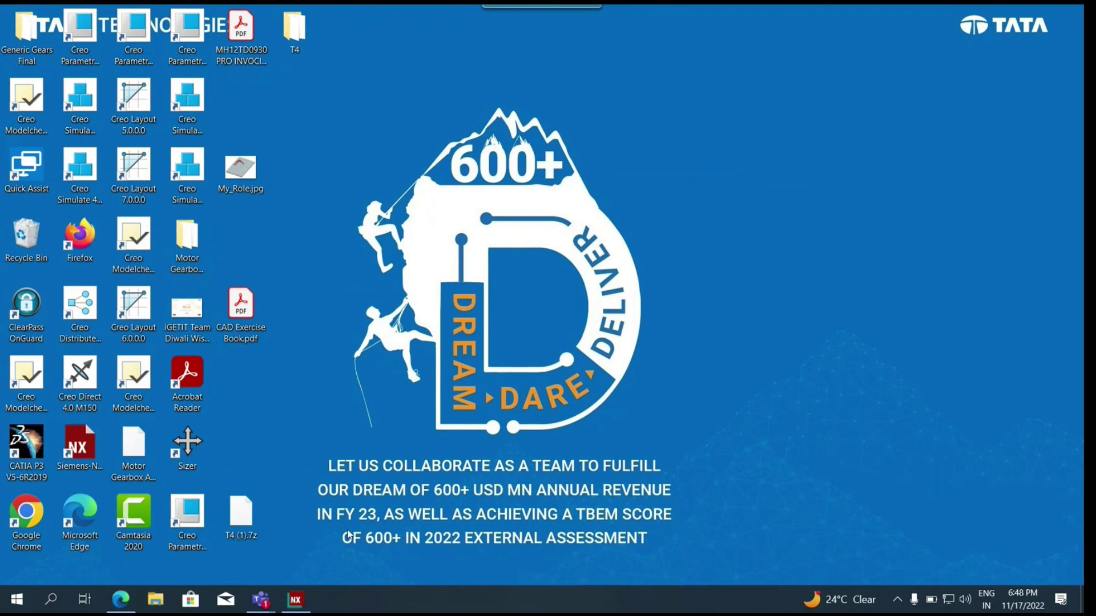
mouse_move(251, 606)
left_click(303, 537)
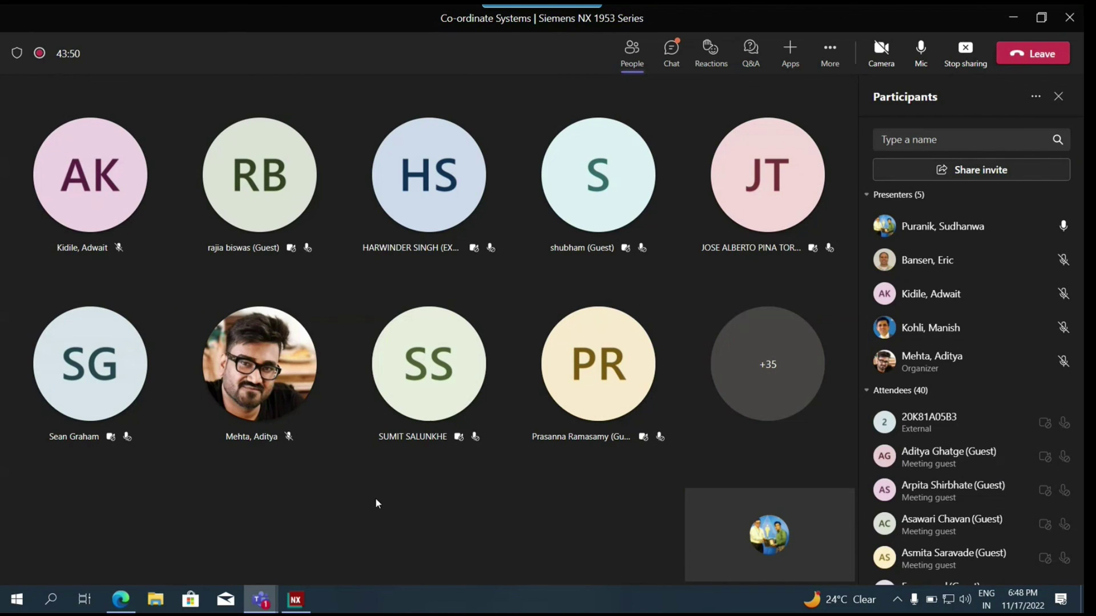
left_click(121, 599)
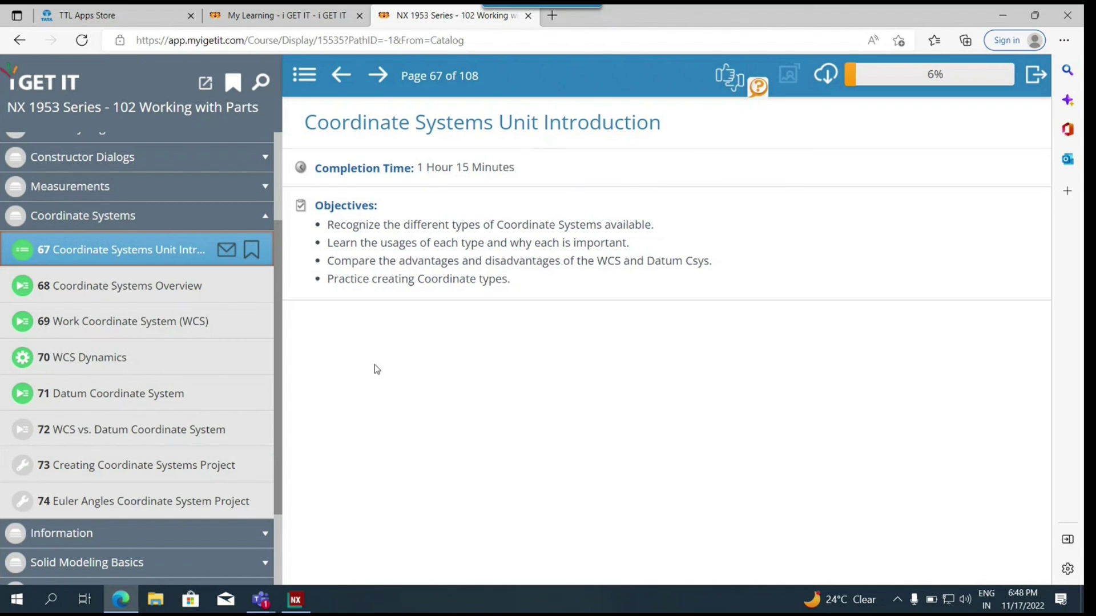